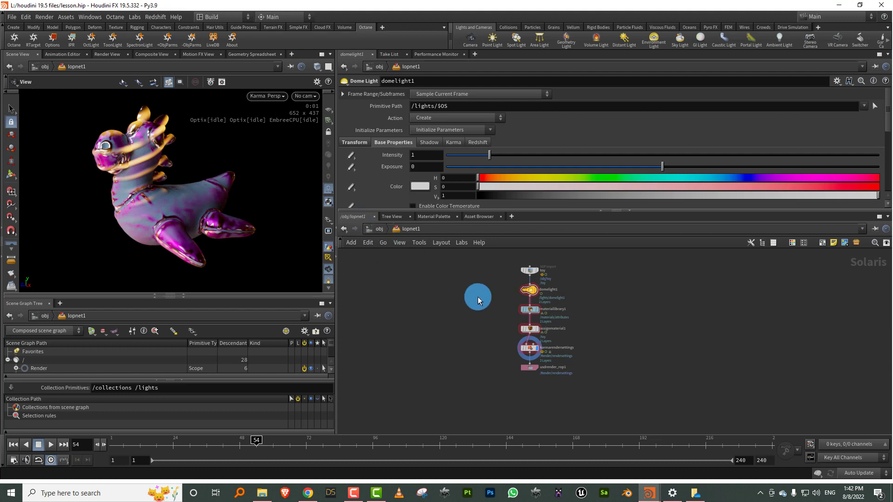
# Step: Preview the finished toy render at frame 75, and open the toy geometry network at the start of its node chain
pyautogui.moveTo(448, 277); pyautogui.dragTo(451, 294, button='middle')
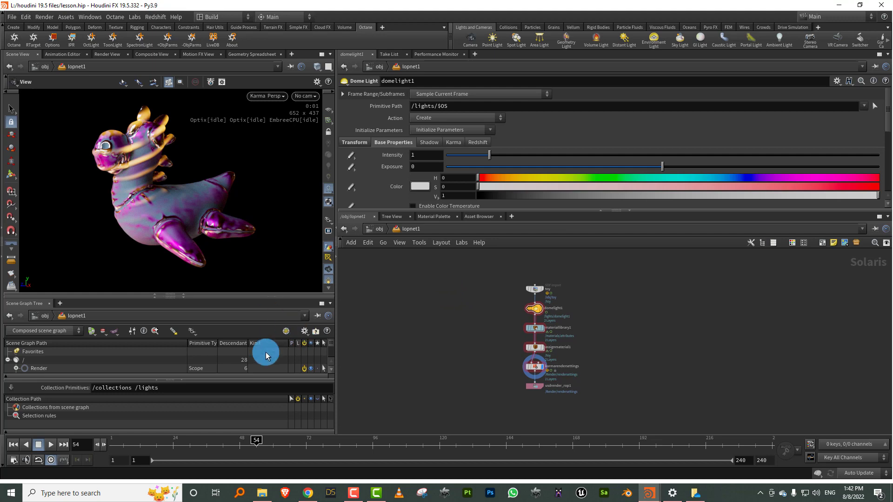
pyautogui.moveTo(132, 440); pyautogui.dragTo(315, 442)
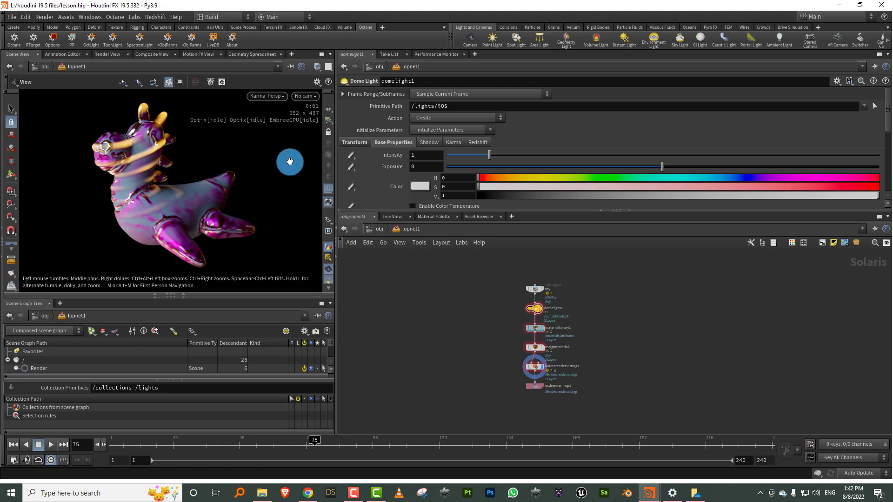
pyautogui.click(380, 229)
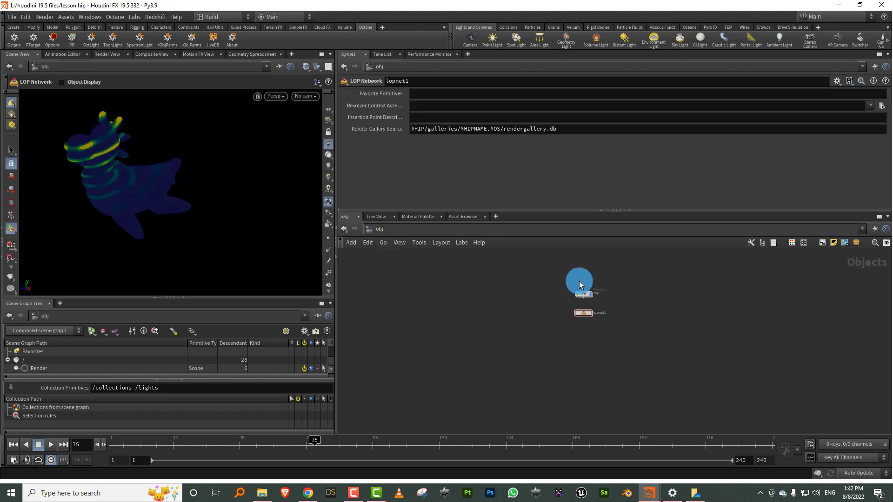
pyautogui.doubleClick(585, 294)
pyautogui.moveTo(538, 209); pyautogui.dragTo(562, 172)
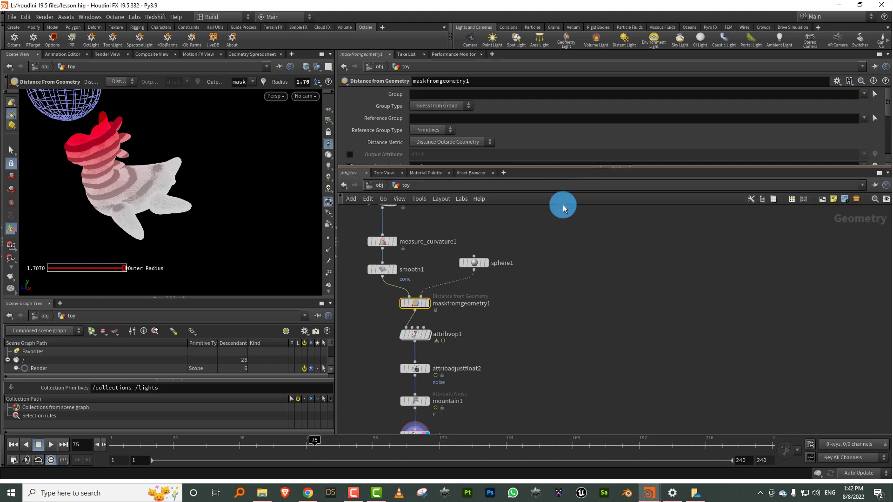
pyautogui.scroll(-2, 561, 305)
pyautogui.moveTo(469, 237); pyautogui.dragTo(492, 286, button='middle')
pyautogui.scroll(3, 493, 282)
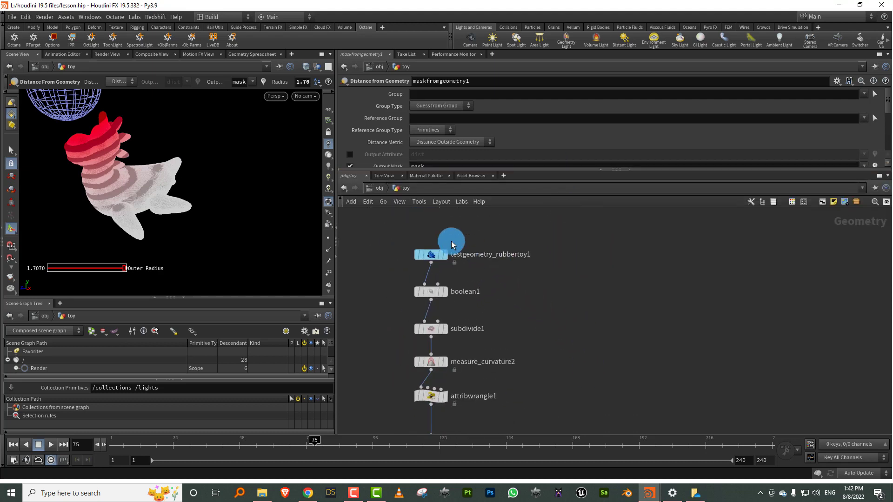
# Step: Display the rubber toy, boolean1 and subdivide1 nodes in turn and inspect the mesh in shaded and wireframe views
pyautogui.click(446, 254)
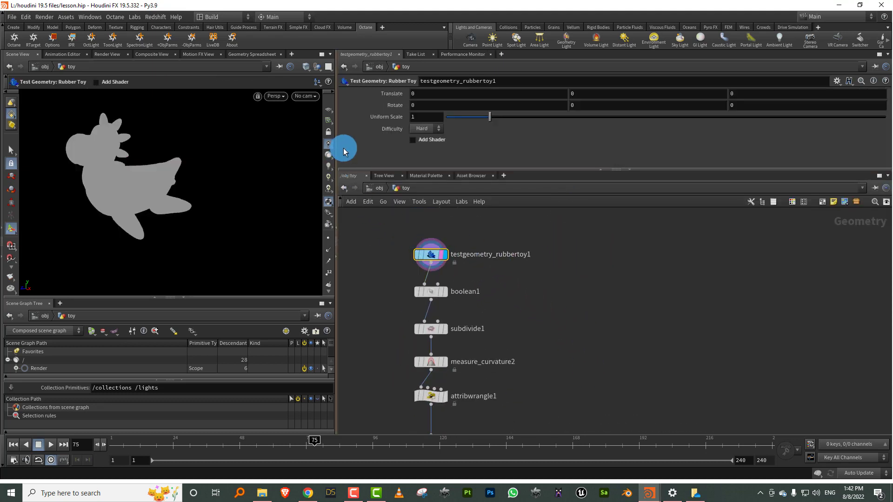
pyautogui.click(444, 291)
pyautogui.click(432, 292)
pyautogui.press('w')
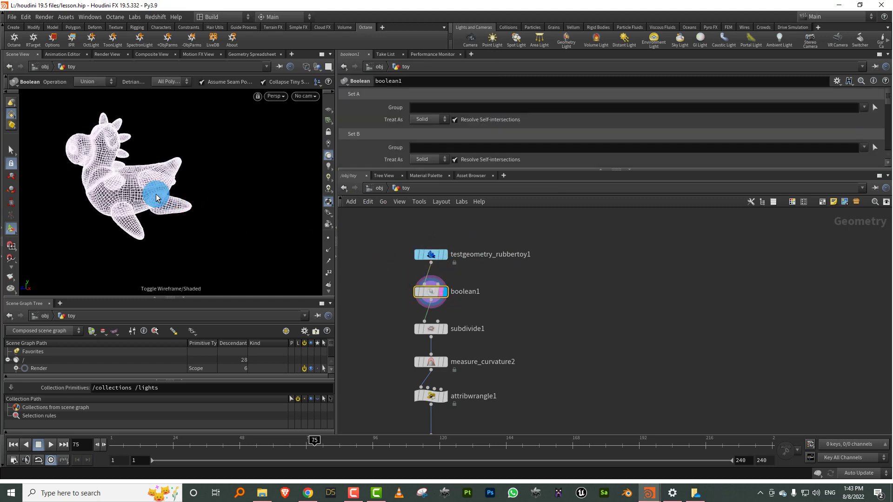
pyautogui.press('w')
pyautogui.moveTo(124, 195)
pyautogui.mouseDown()
pyautogui.moveTo(160, 195)
pyautogui.moveTo(159, 168)
pyautogui.moveTo(214, 186)
pyautogui.mouseUp()
pyautogui.click(444, 328)
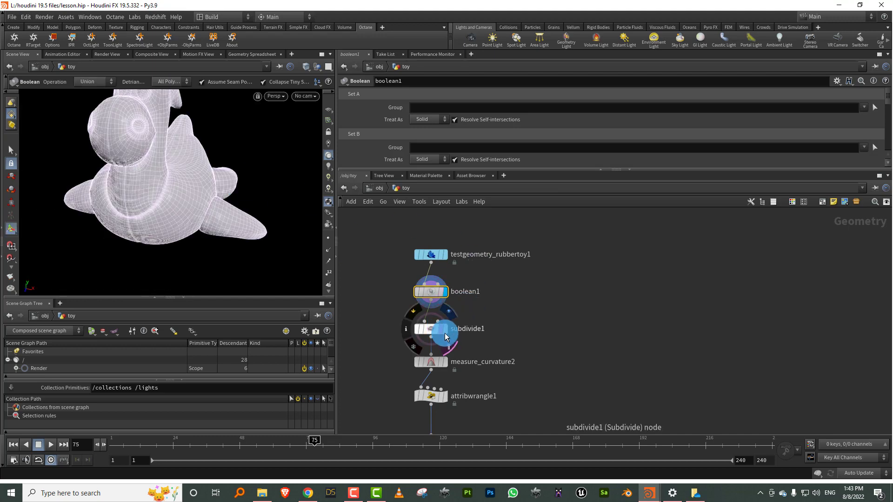
pyautogui.click(428, 329)
pyautogui.press('w')
pyautogui.press('w')
pyautogui.moveTo(199, 194)
pyautogui.mouseDown()
pyautogui.moveTo(159, 194)
pyautogui.moveTo(169, 193)
pyautogui.mouseUp()
# Step: Copy the testgeometry_rubbertoy1, boolean1 and subdivide1 nodes and switch to the untitled Houdini scene
pyautogui.moveTo(520, 214); pyautogui.dragTo(395, 321)
pyautogui.moveTo(499, 235); pyautogui.dragTo(398, 342)
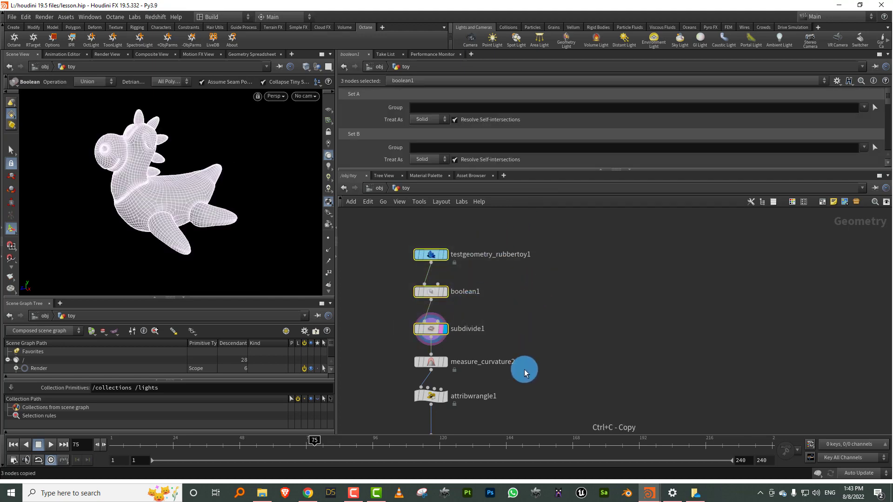
pyautogui.moveTo(648, 492)
pyautogui.click(674, 470)
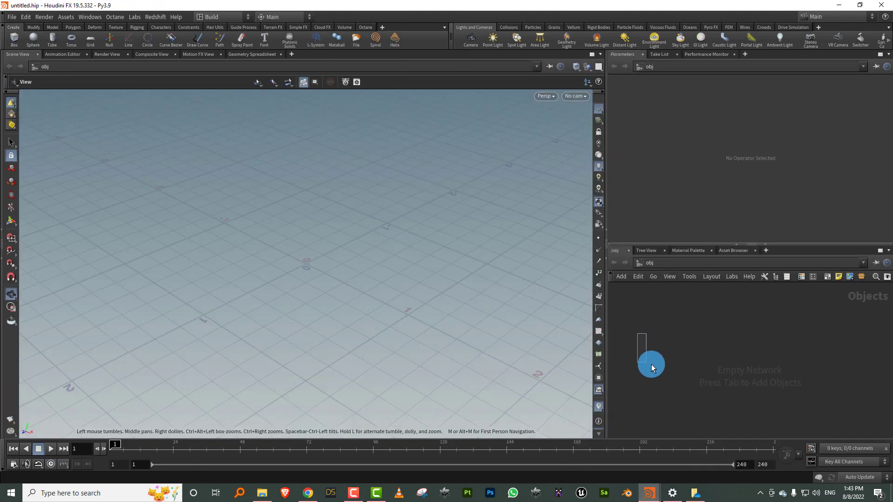
# Step: Add a Geometry object named toy to the empty scene and go inside it
pyautogui.moveTo(651, 364); pyautogui.dragTo(653, 364)
pyautogui.press('Tab')
pyautogui.write('ge')
pyautogui.press('Return')
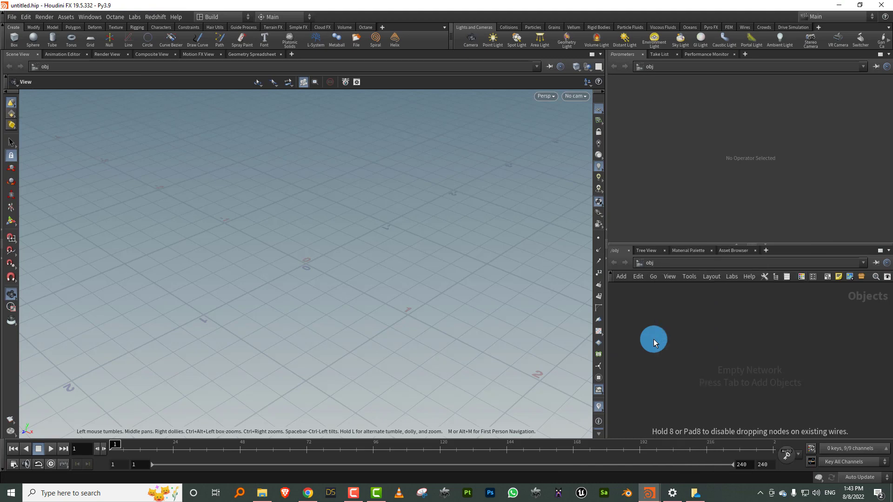
pyautogui.click(653, 342)
pyautogui.click(682, 348)
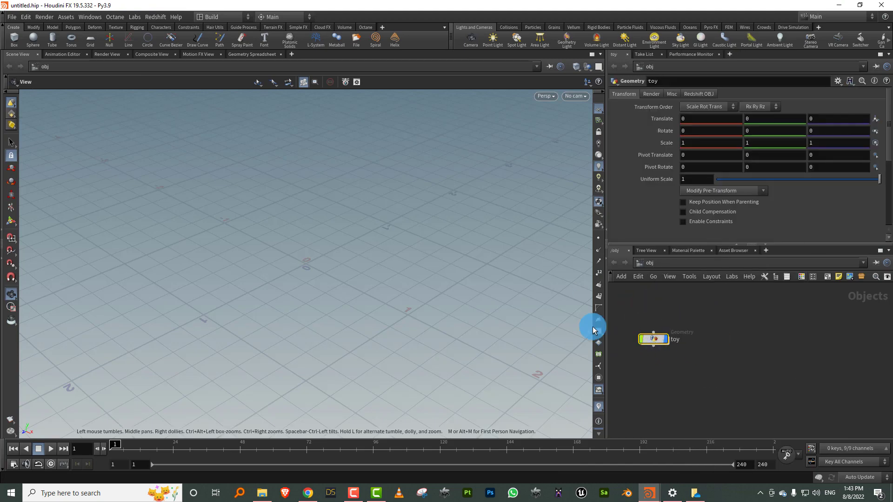
pyautogui.press('Return')
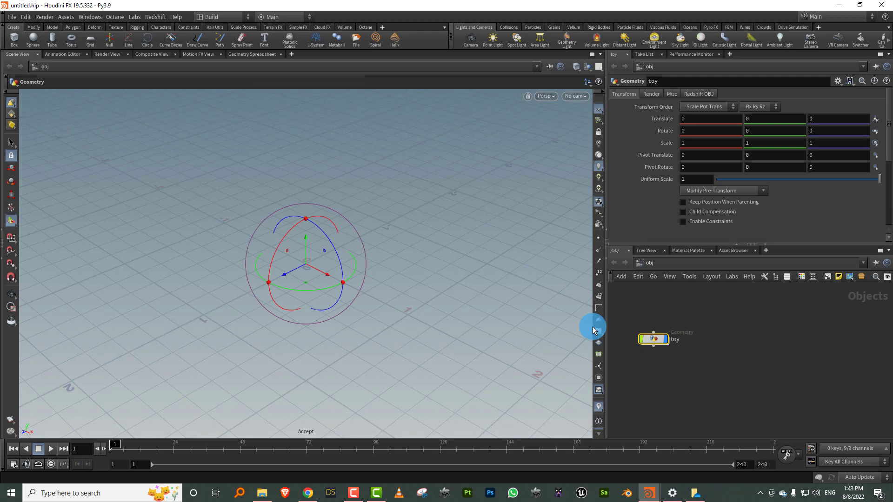
pyautogui.doubleClick(653, 345)
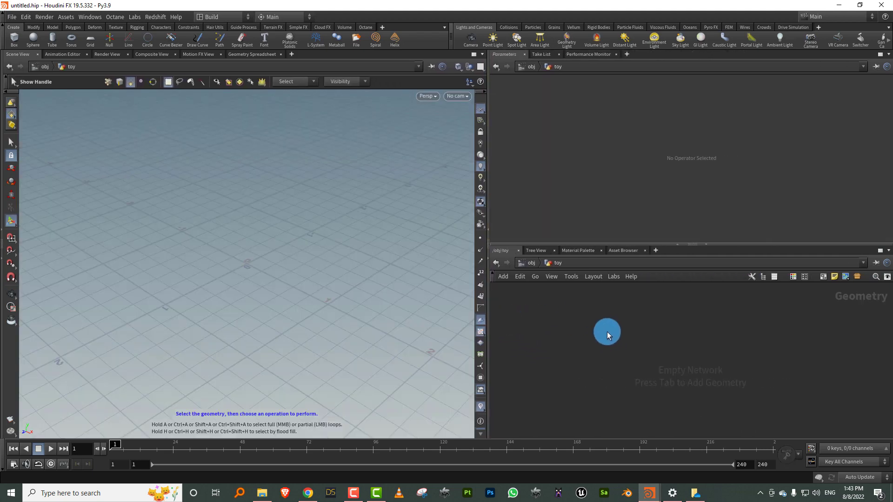
# Step: Paste the three copied nodes into the toy network and enlarge the network editor
pyautogui.hotkey('ctrl', 'v')
pyautogui.moveTo(620, 244); pyautogui.dragTo(619, 141)
pyautogui.moveTo(562, 300); pyautogui.dragTo(633, 331)
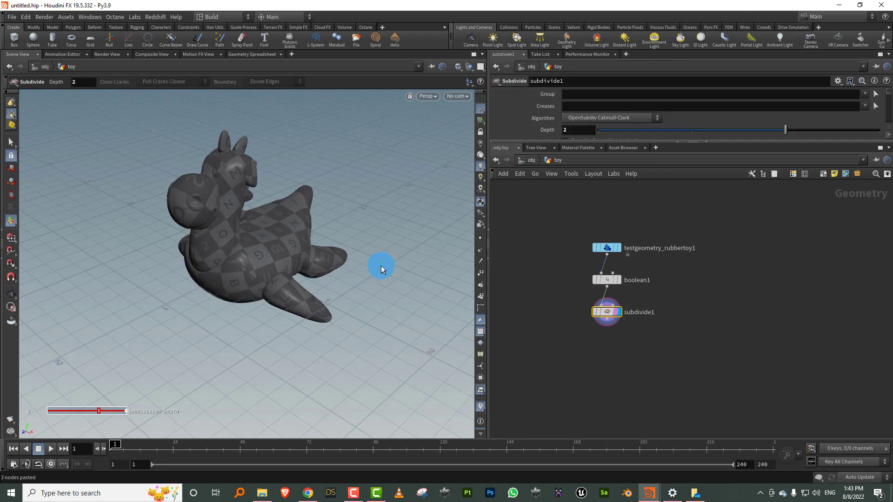
# Step: Turn off the UV map display in the viewport's display options and view the toy up close
pyautogui.press('d')
pyautogui.moveTo(432, 147); pyautogui.dragTo(591, 121)
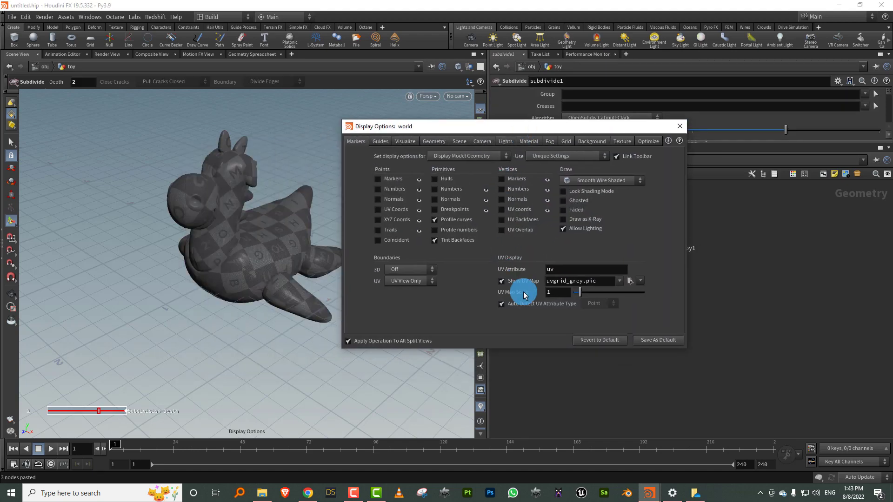
pyautogui.click(523, 282)
pyautogui.click(681, 127)
pyautogui.keyDown('alt'); pyautogui.moveTo(306, 209); pyautogui.dragTo(279, 249); pyautogui.keyUp('alt')
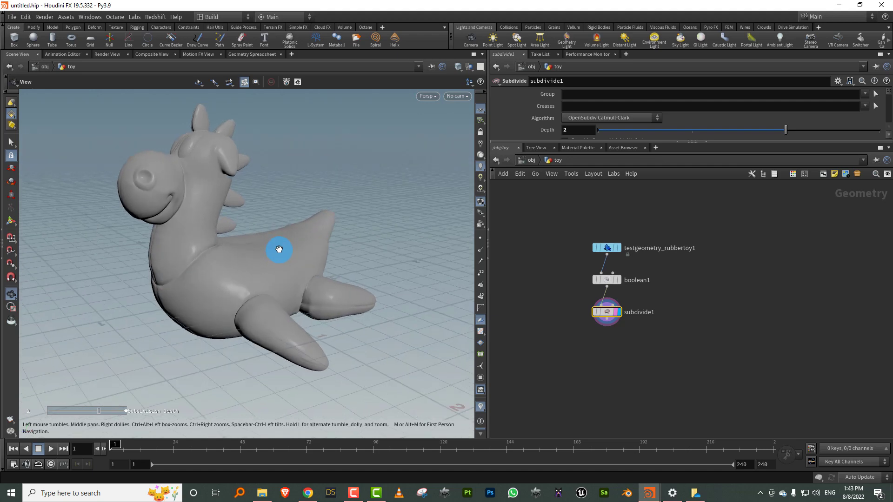
pyautogui.press('Return')
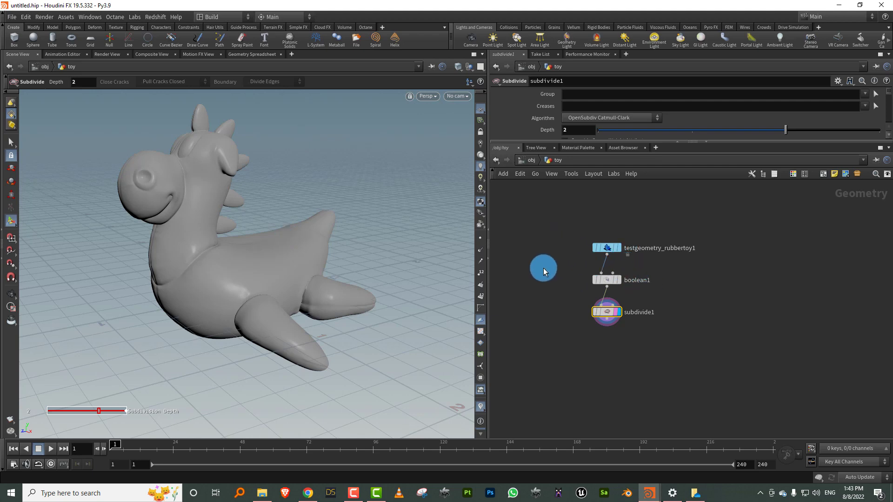
# Step: Add a Labs Measure Curvature node, connect it after subdivide1 and display its result
pyautogui.press('Tab')
pyautogui.write('curva')
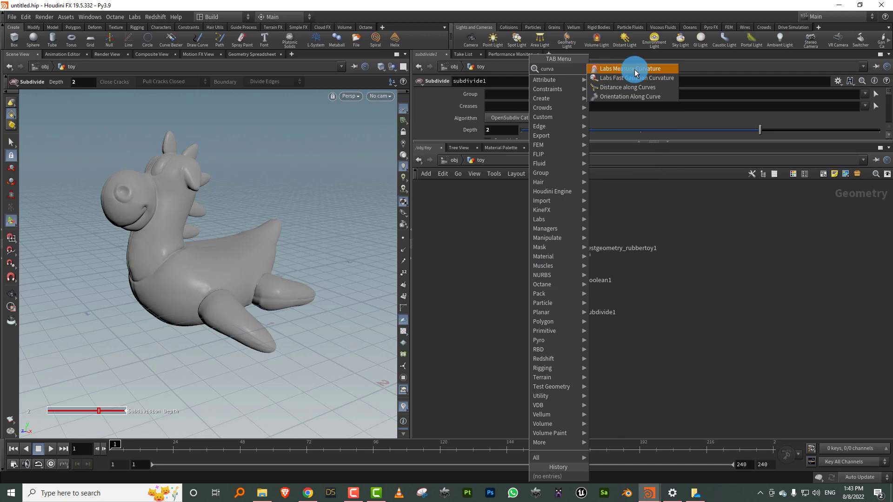
pyautogui.click(636, 70)
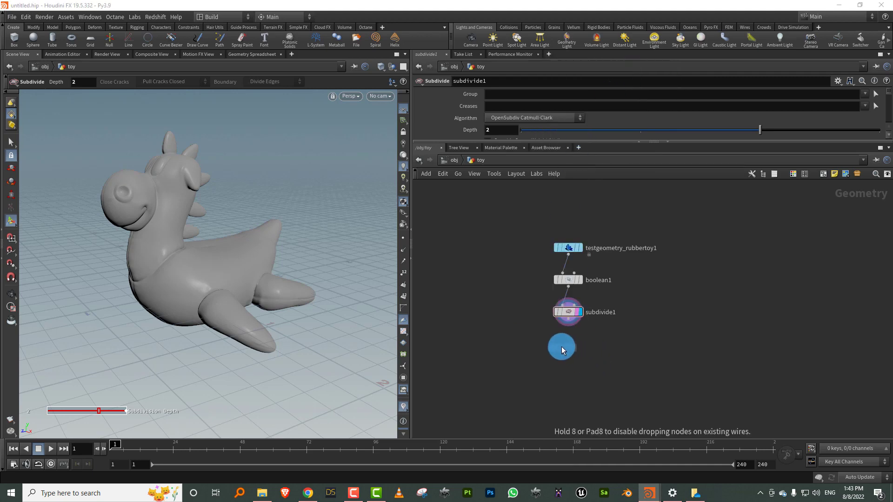
pyautogui.click(560, 346)
pyautogui.scroll(1, 604, 318)
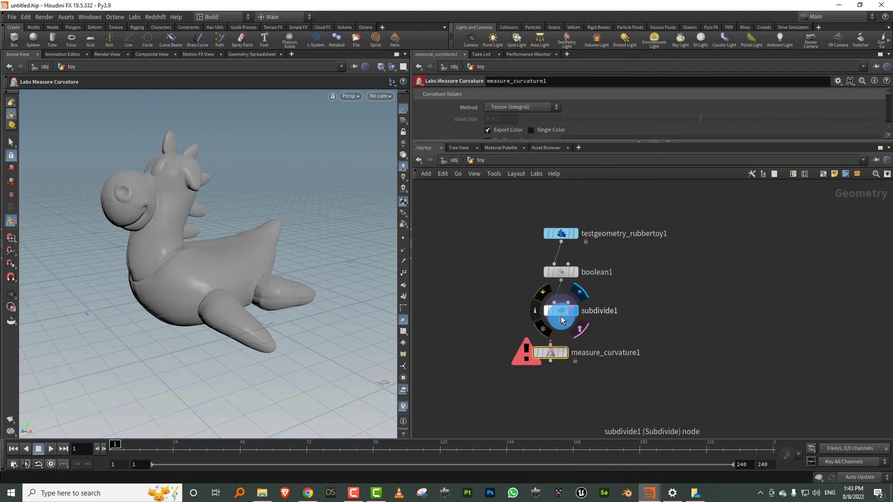
pyautogui.moveTo(561, 320); pyautogui.dragTo(573, 366)
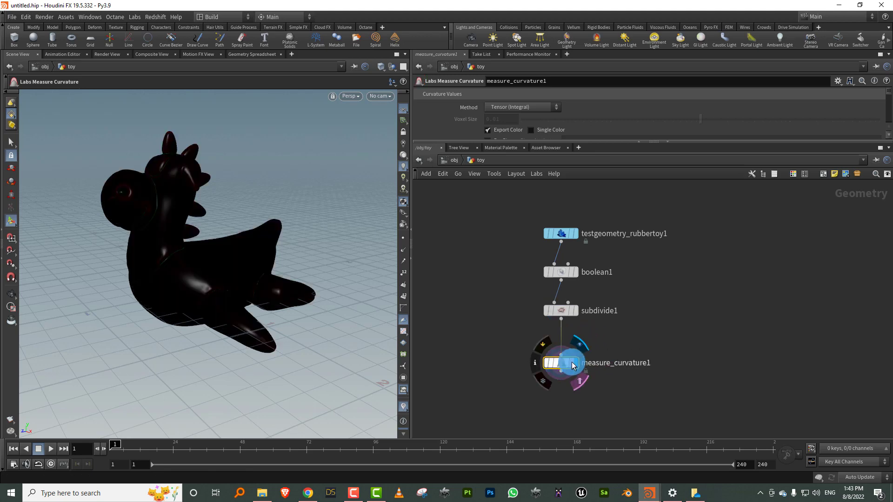
# Step: Set the Measure Curvature node's convex adjustment to intensity 100 and blur amount 3
pyautogui.click(501, 148)
pyautogui.moveTo(510, 143); pyautogui.dragTo(462, 255)
pyautogui.click(427, 193)
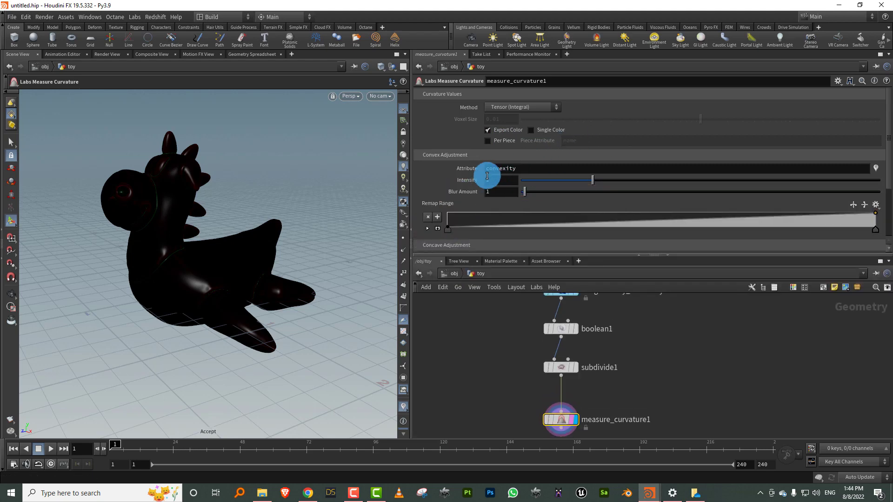
pyautogui.moveTo(411, 191); pyautogui.dragTo(357, 191)
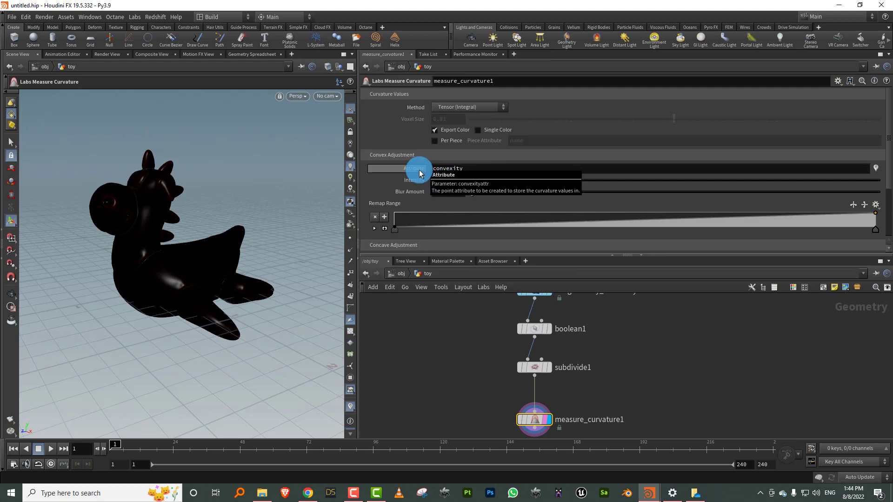
pyautogui.keyDown('alt'); pyautogui.moveTo(256, 211); pyautogui.dragTo(225, 219); pyautogui.keyUp('alt')
pyautogui.click(435, 192)
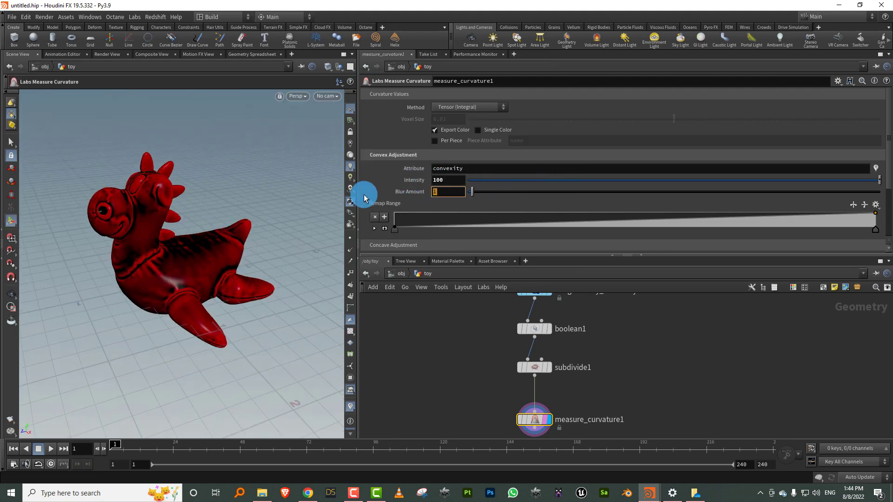
pyautogui.write('3')
pyautogui.press('Return')
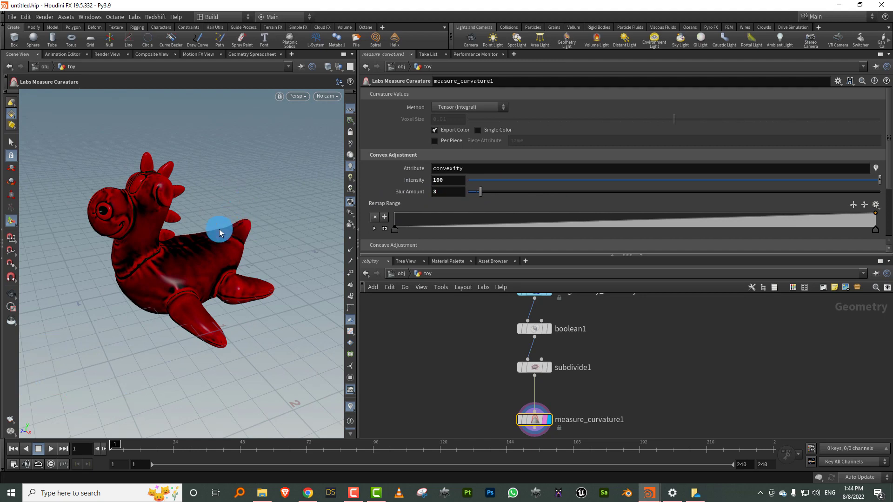
# Step: Set the concave adjustment intensity of the Measure Curvature node to 500 and check the toy's creases
pyautogui.moveTo(887, 154); pyautogui.dragTo(870, 199)
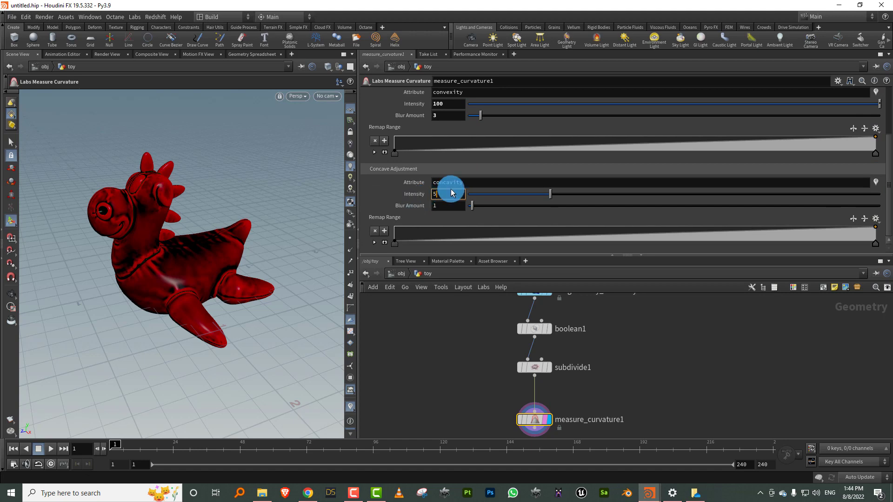
pyautogui.press('Return')
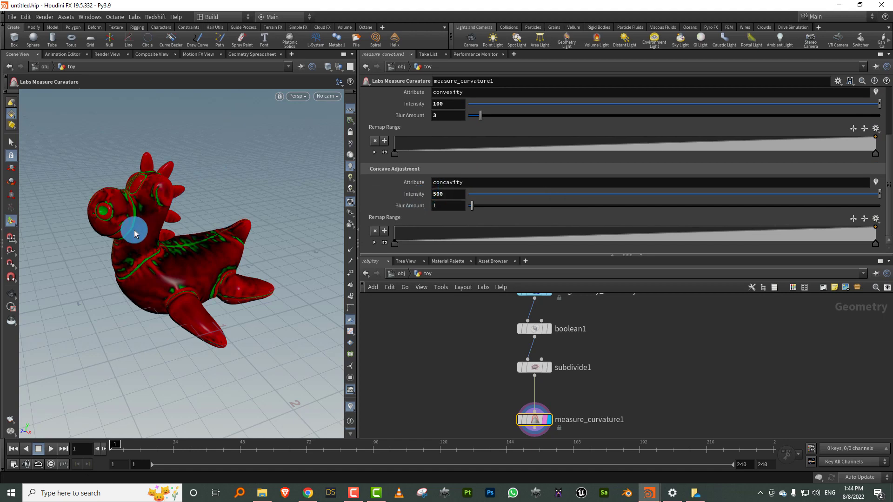
pyautogui.moveTo(135, 233); pyautogui.dragTo(207, 201)
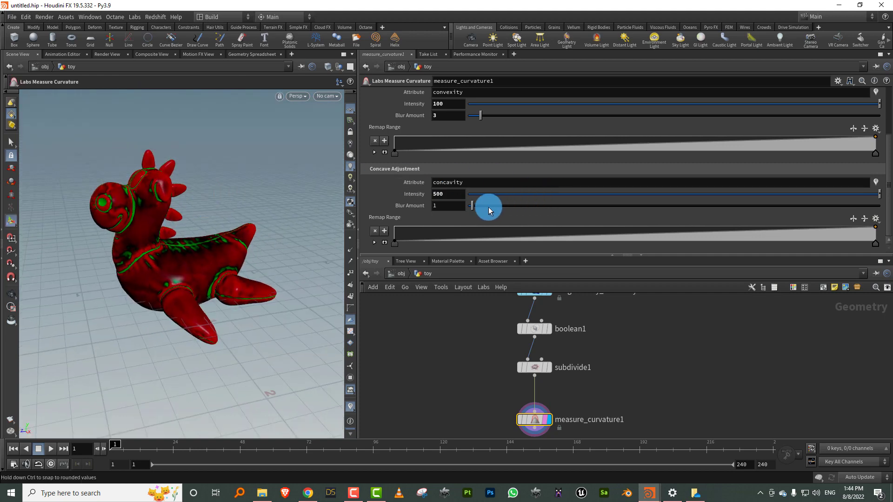
# Step: Disable Export Color on the Measure Curvature node
pyautogui.moveTo(484, 254); pyautogui.dragTo(484, 218)
pyautogui.moveTo(883, 147); pyautogui.dragTo(885, 102)
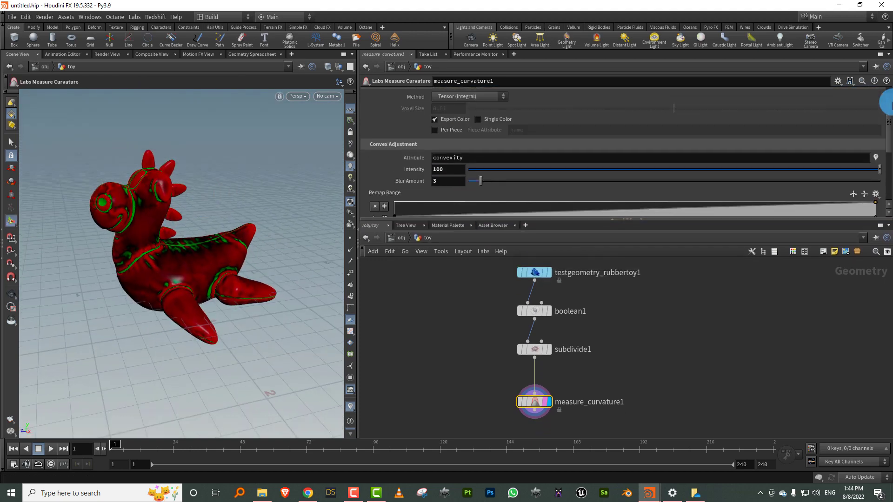
pyautogui.click(435, 119)
pyautogui.moveTo(466, 353); pyautogui.dragTo(452, 305, button='middle')
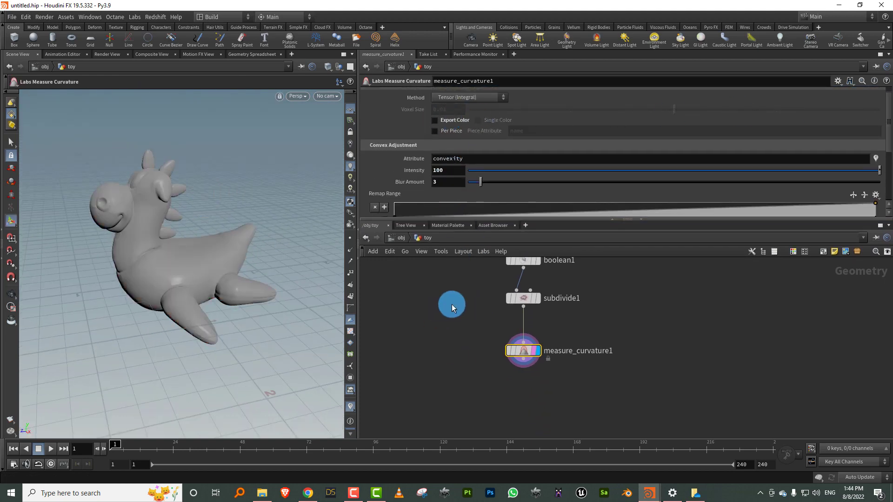
# Step: Visualize the convexity and concavity point attributes from the Measure Curvature node's info and inspect them on the toy
pyautogui.click(498, 352)
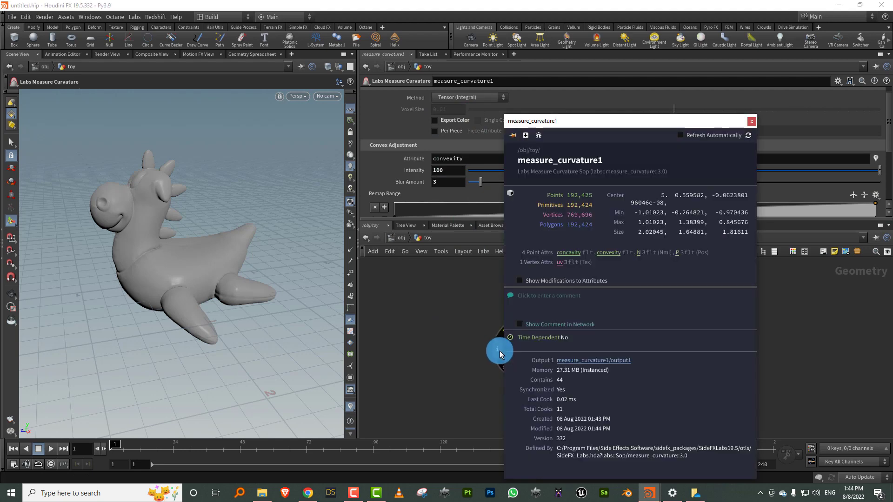
pyautogui.click(607, 253)
pyautogui.click(570, 255)
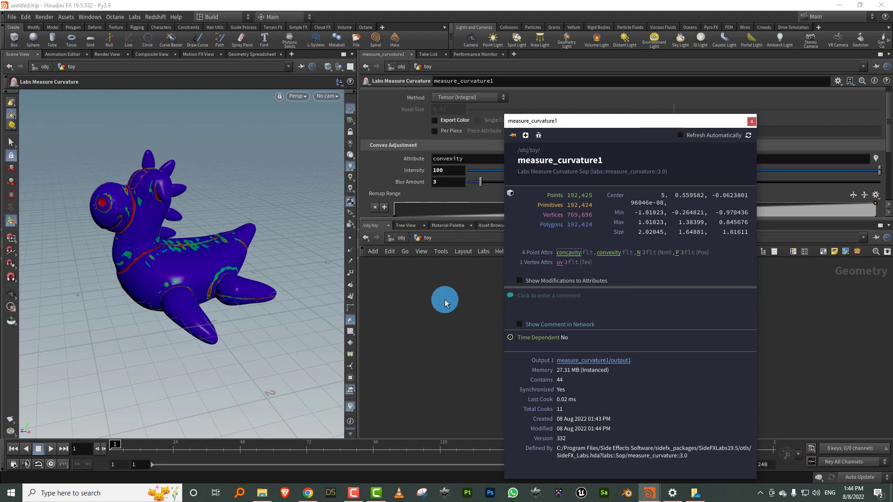
pyautogui.moveTo(461, 366); pyautogui.dragTo(446, 317, button='middle')
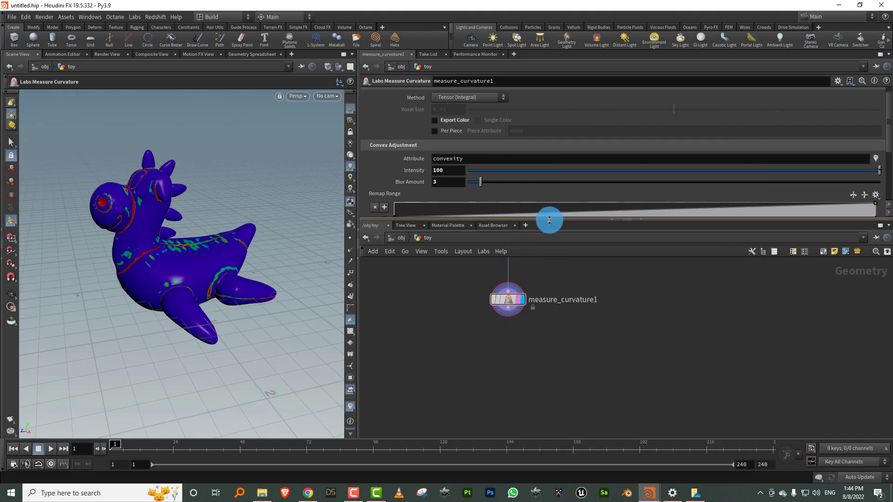
pyautogui.moveTo(550, 220); pyautogui.dragTo(511, 163)
pyautogui.moveTo(187, 252); pyautogui.dragTo(237, 246)
pyautogui.click(514, 273)
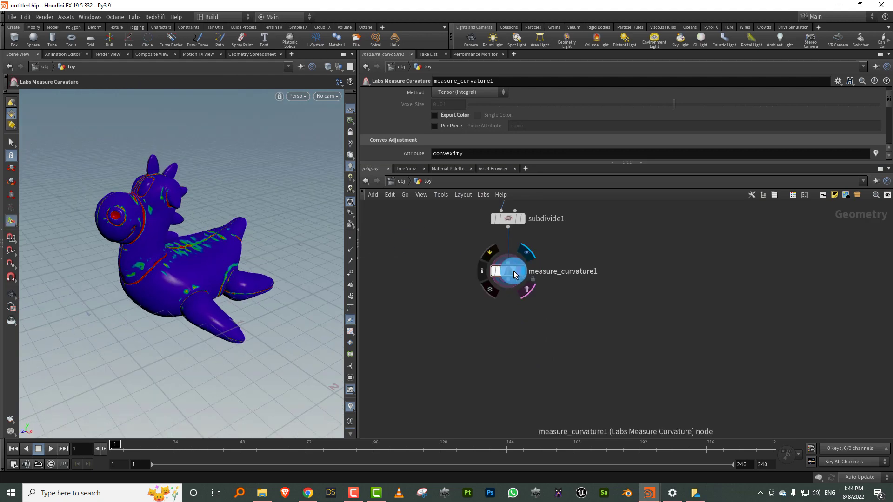
# Step: Turn off the curvature attribute visualization on the Measure Curvature node
pyautogui.click(479, 276)
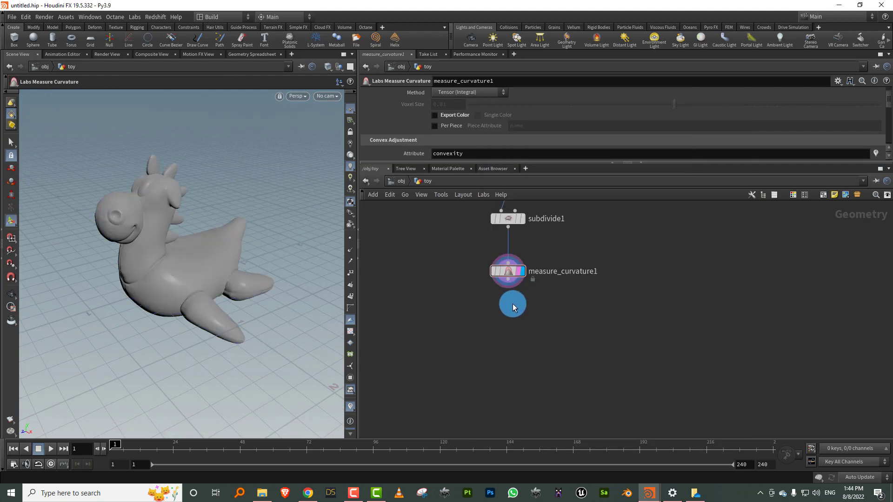
pyautogui.press('Tab')
pyautogui.write('mask')
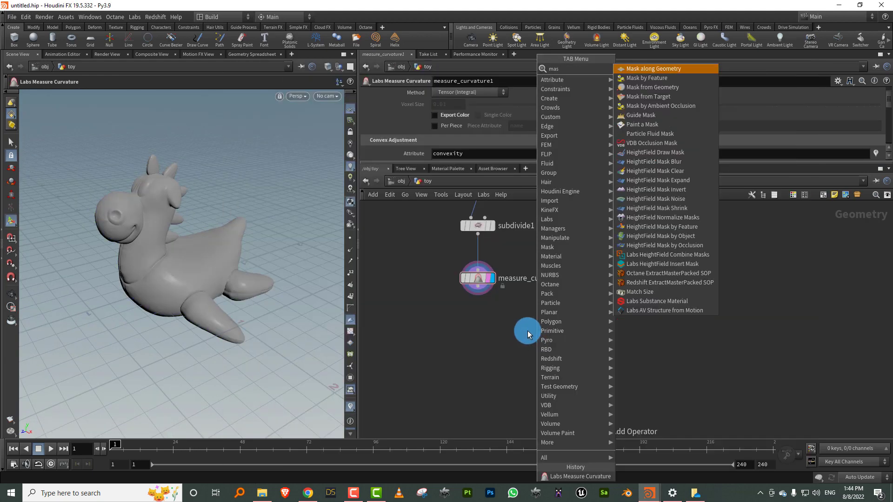
pyautogui.click(669, 68)
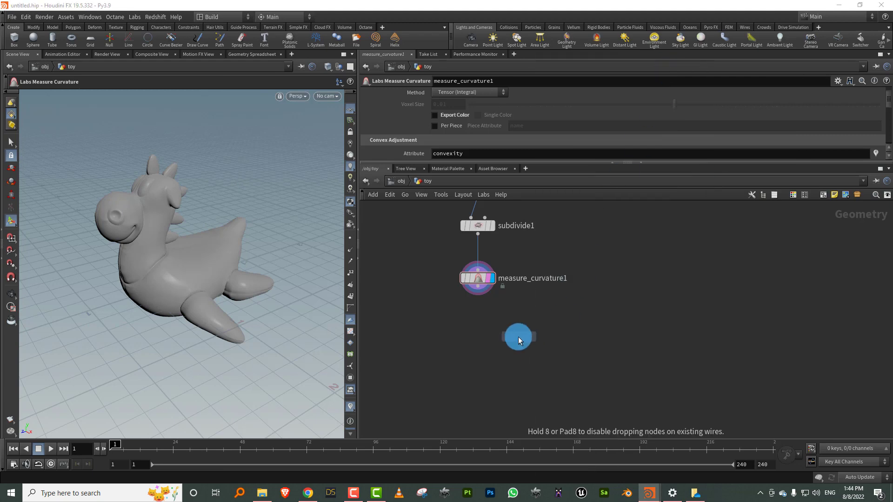
pyautogui.click(516, 339)
pyautogui.moveTo(563, 305); pyautogui.dragTo(494, 362)
pyautogui.press('Delete')
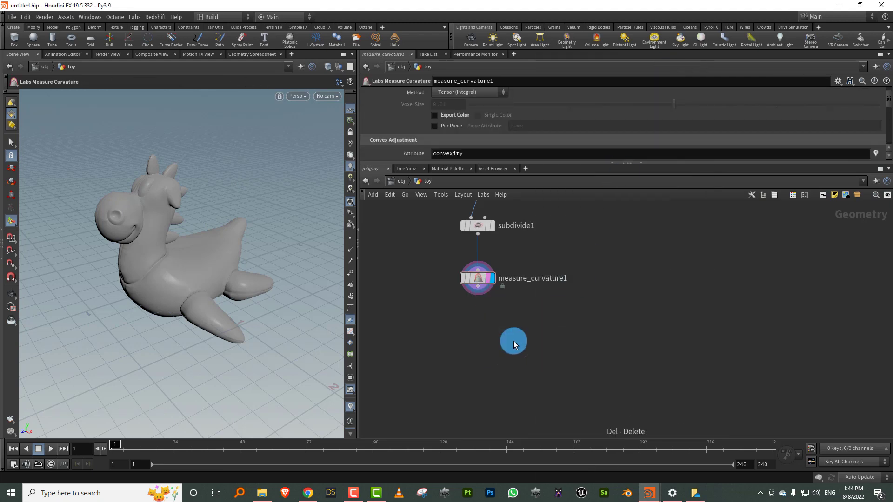
# Step: Add a Mask from Geometry node below the Measure Curvature node and feed the curvature output into its first input
pyautogui.press('Tab')
pyautogui.write('mask')
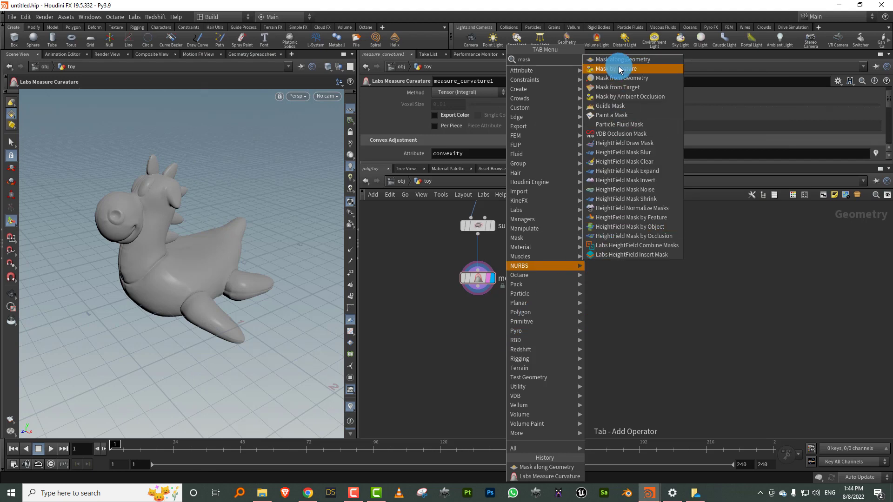
pyautogui.click(631, 78)
pyautogui.click(517, 335)
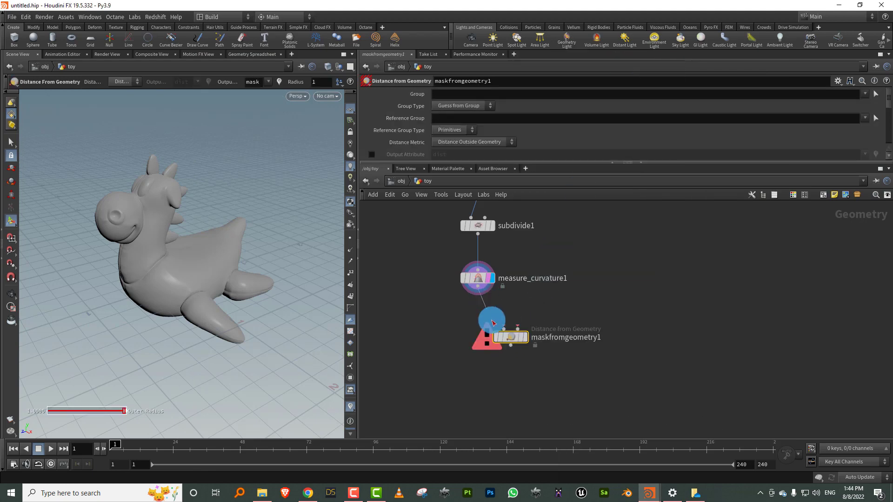
# Step: Add a Sphere node, connect it to the second input of the Mask from Geometry node, and display the mask
pyautogui.press('Tab')
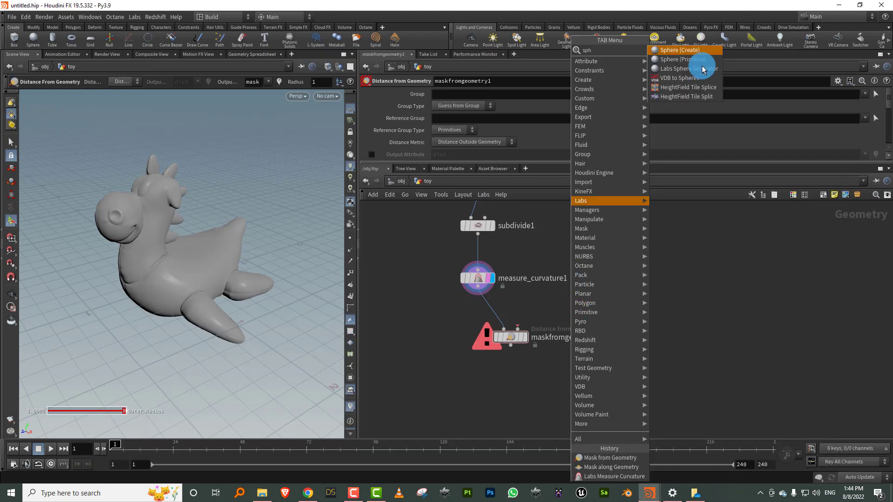
pyautogui.click(685, 65)
pyautogui.click(602, 250)
pyautogui.moveTo(601, 257); pyautogui.dragTo(518, 328)
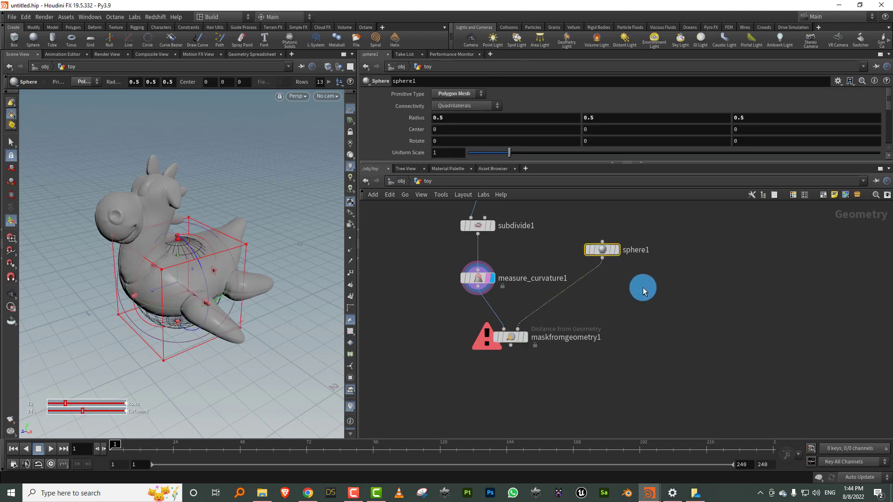
pyautogui.click(525, 337)
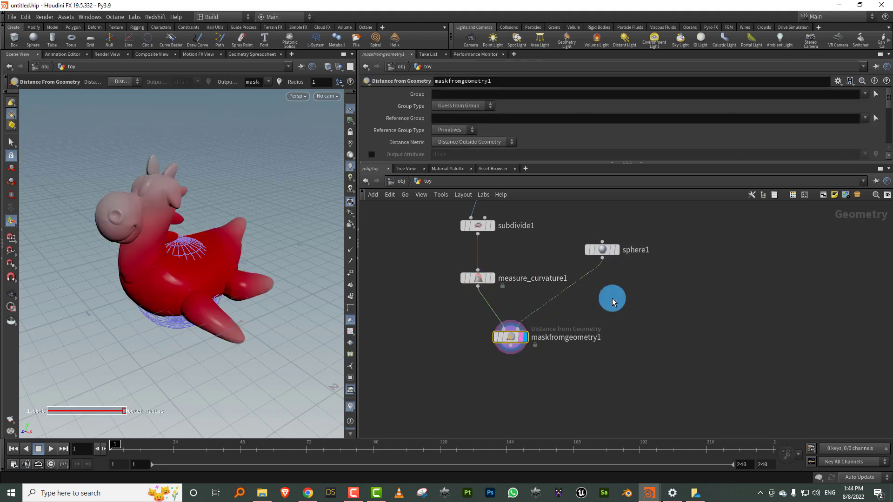
# Step: Move the sphere above the toy's head, with its center at about 0, 1.56, 0.81
pyautogui.click(602, 250)
pyautogui.moveTo(180, 251); pyautogui.dragTo(170, 150)
pyautogui.press('Escape')
pyautogui.keyDown('alt'); pyautogui.moveTo(170, 150); pyautogui.dragTo(200, 151, button='right'); pyautogui.keyUp('alt')
pyautogui.keyDown('alt'); pyautogui.moveTo(199, 151); pyautogui.dragTo(137, 121); pyautogui.keyUp('alt')
# Step: Set the radius of the Mask from Geometry node to 1.62 and check the toy from another angle
pyautogui.click(512, 337)
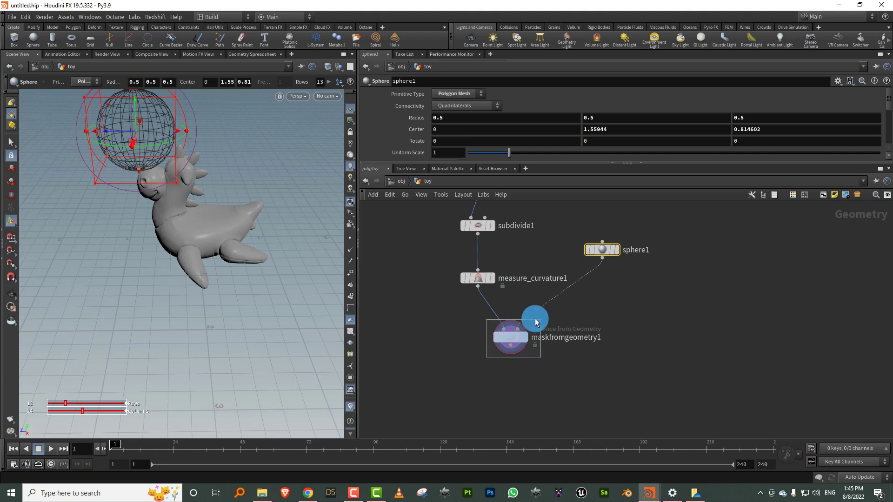
pyautogui.moveTo(228, 219); pyautogui.dragTo(223, 202)
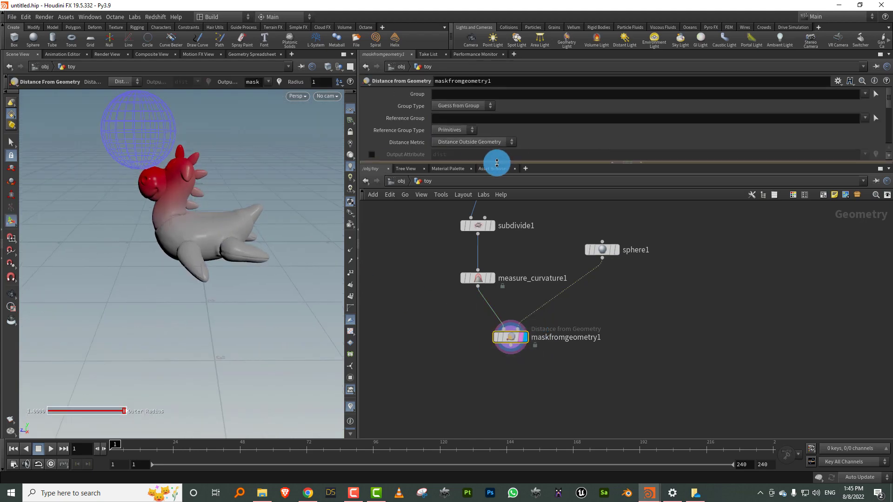
pyautogui.moveTo(497, 163); pyautogui.dragTo(488, 241)
pyautogui.moveTo(514, 191); pyautogui.dragTo(535, 194)
pyautogui.click(429, 198)
pyautogui.moveTo(229, 218); pyautogui.dragTo(372, 229)
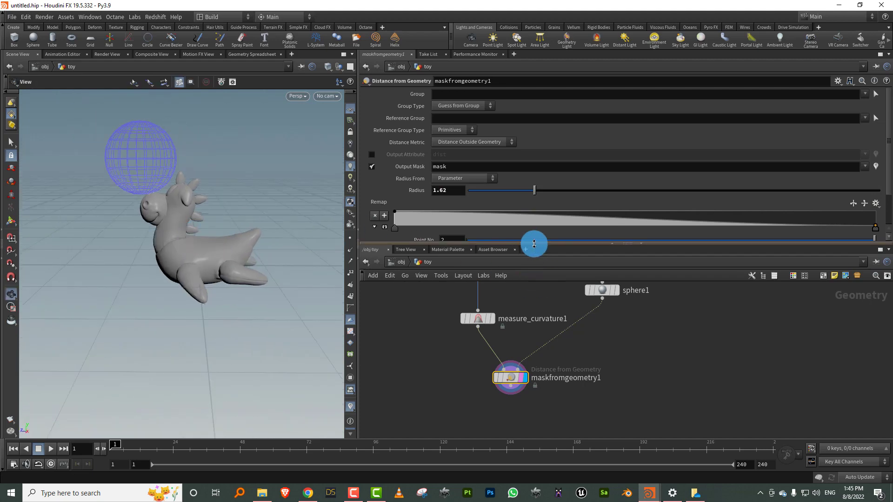
pyautogui.moveTo(534, 242); pyautogui.dragTo(533, 162)
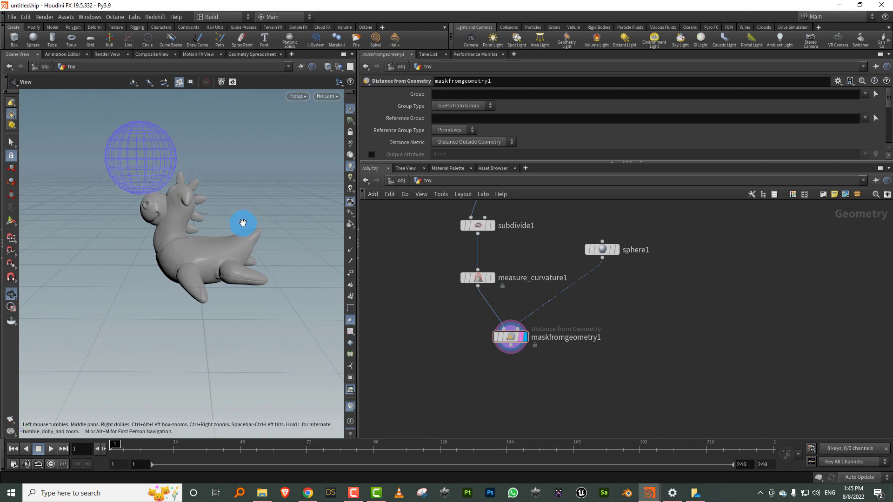
# Step: Tidy the network by moving the Mask from Geometry and Sphere nodes lower
pyautogui.moveTo(514, 339); pyautogui.dragTo(526, 352)
pyautogui.moveTo(495, 378); pyautogui.dragTo(510, 402)
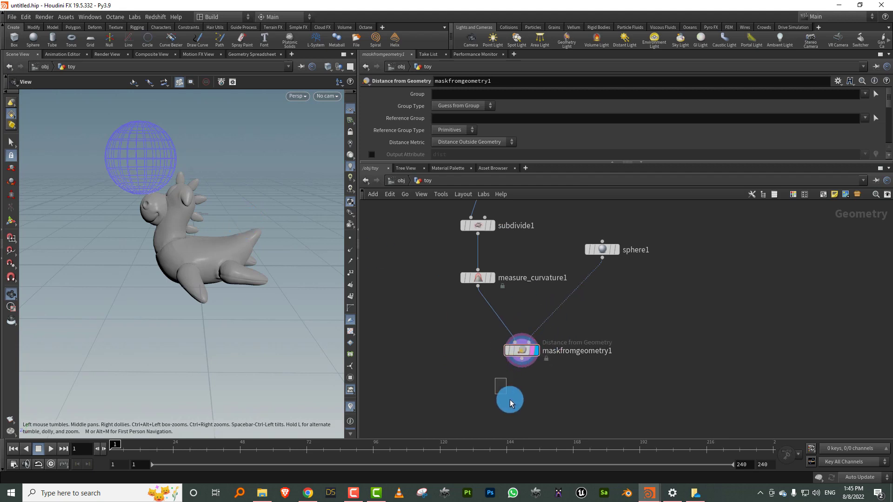
pyautogui.moveTo(602, 251); pyautogui.dragTo(610, 286)
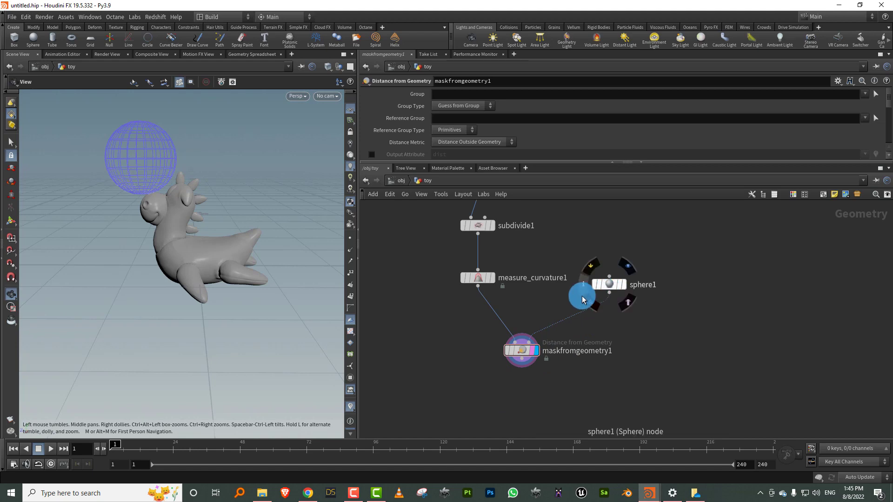
# Step: Add an Attribute VOP named waves below the Mask from Geometry node and wire the mask output into it
pyautogui.moveTo(616, 323); pyautogui.dragTo(606, 270, button='middle')
pyautogui.press('Tab')
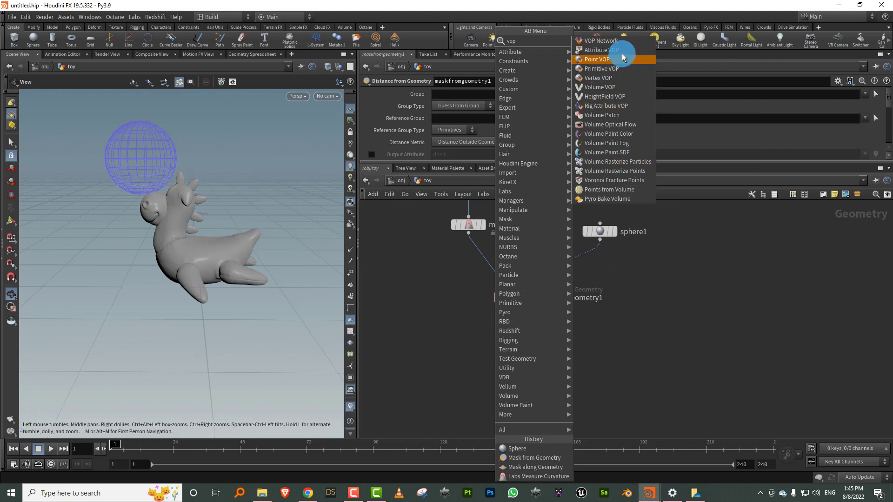
pyautogui.click(623, 52)
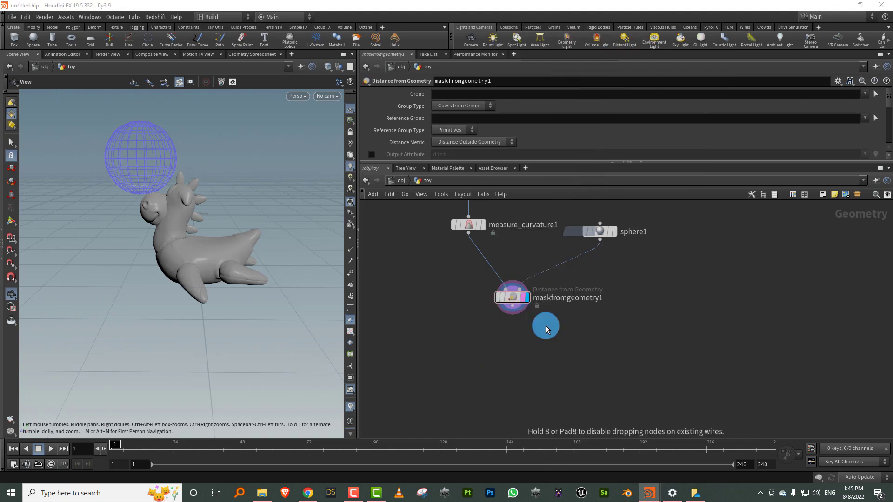
pyautogui.click(515, 354)
pyautogui.moveTo(553, 351); pyautogui.dragTo(578, 354)
pyautogui.write('waves')
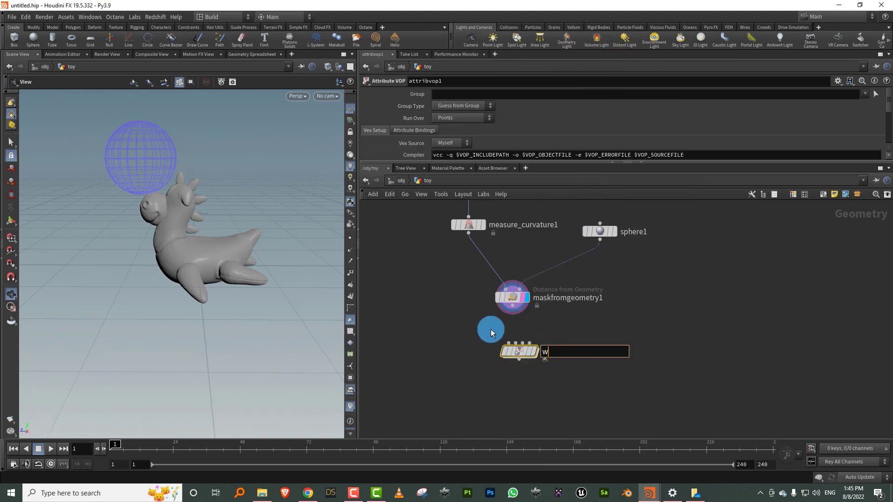
pyautogui.press('Return')
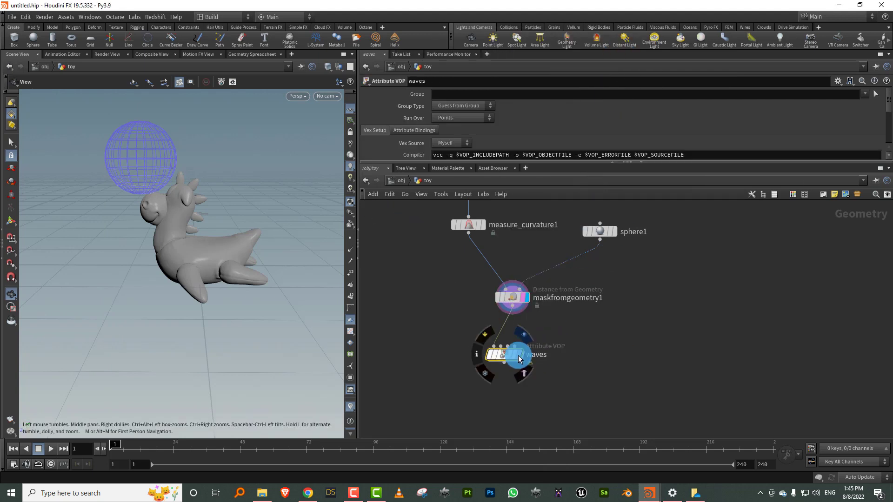
# Step: Display the waves node, go inside it, and spread the global parameters and output nodes apart
pyautogui.doubleClick(516, 354)
pyautogui.moveTo(557, 285); pyautogui.dragTo(438, 247)
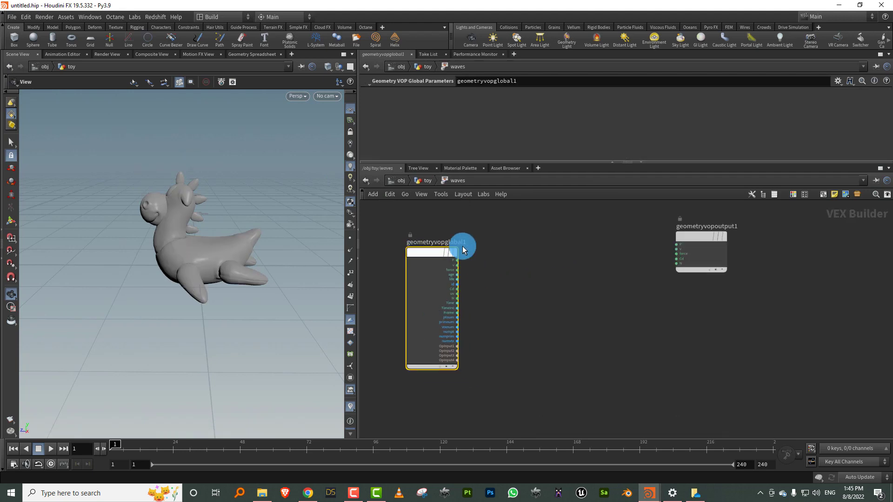
pyautogui.moveTo(698, 242); pyautogui.dragTo(714, 282)
# Step: Add a Bind Export node in the waves network and set its attribute name to waves
pyautogui.press('Tab')
pyautogui.write('bindex')
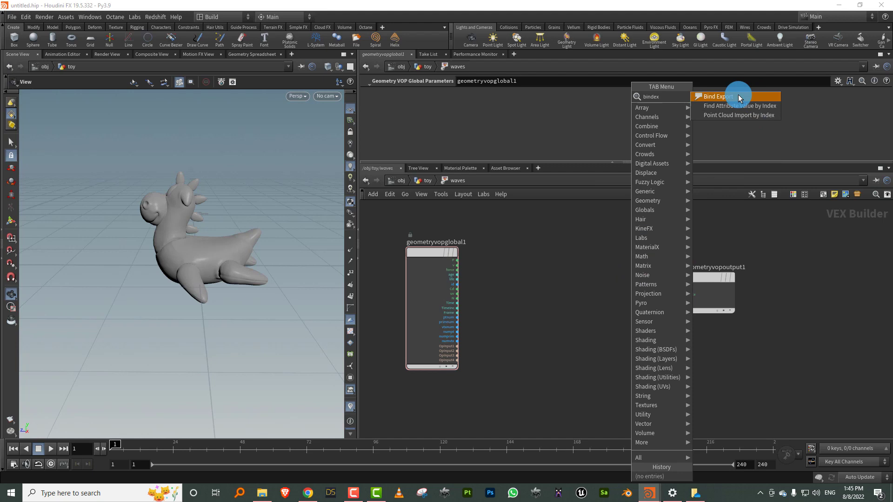
pyautogui.click(739, 98)
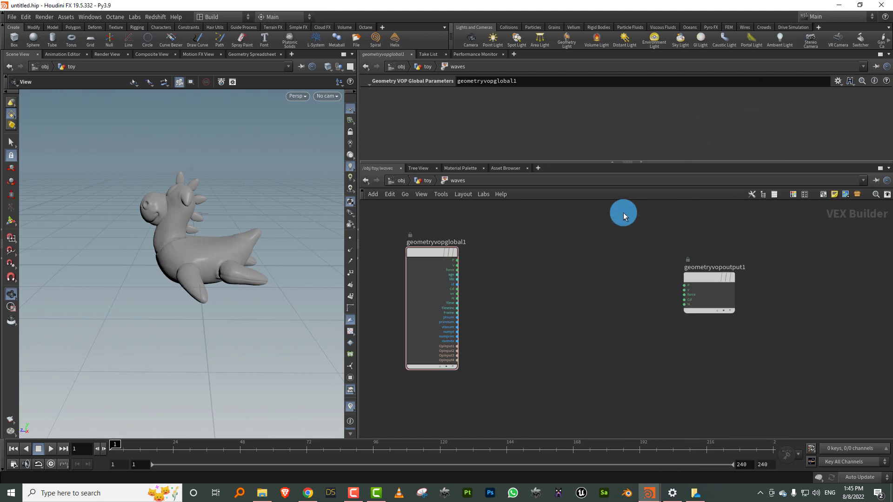
pyautogui.click(624, 211)
pyautogui.doubleClick(436, 94)
pyautogui.write('wav')
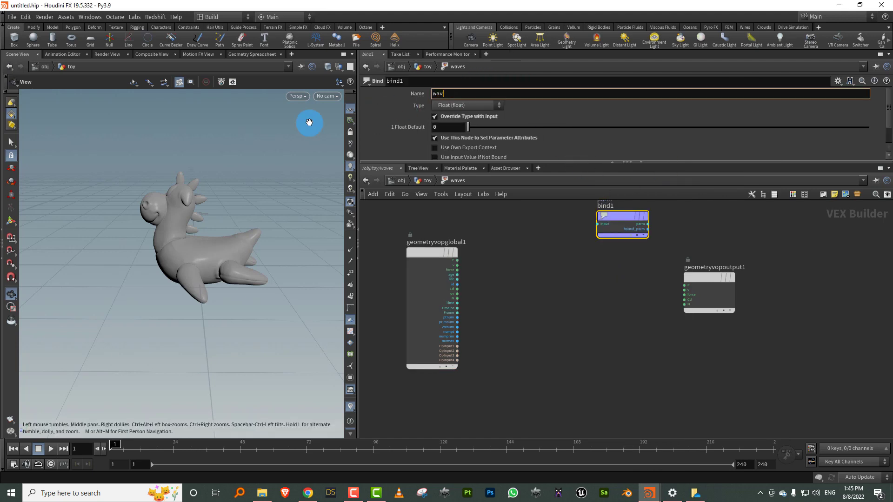
pyautogui.write('es')
pyautogui.press('Return')
# Step: Add a Bind node above the global parameters node and set its attribute name to mask
pyautogui.moveTo(516, 255); pyautogui.dragTo(526, 290, button='middle')
pyautogui.press('Tab')
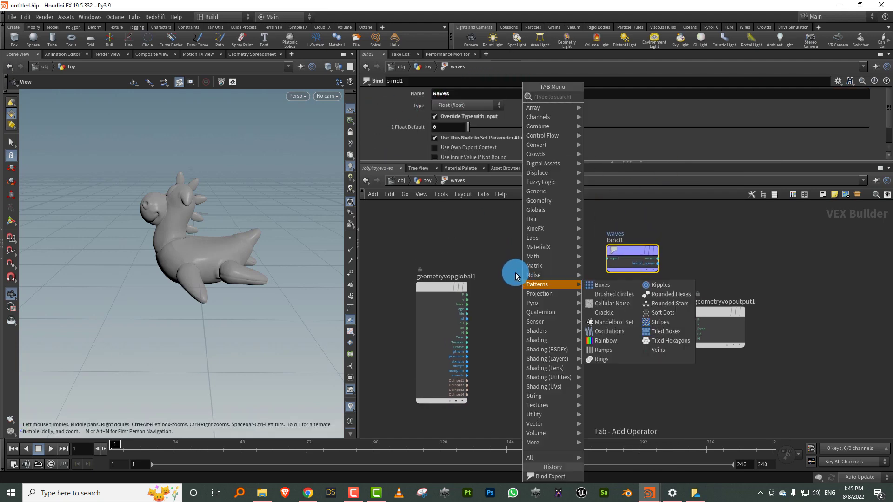
pyautogui.write('bibn')
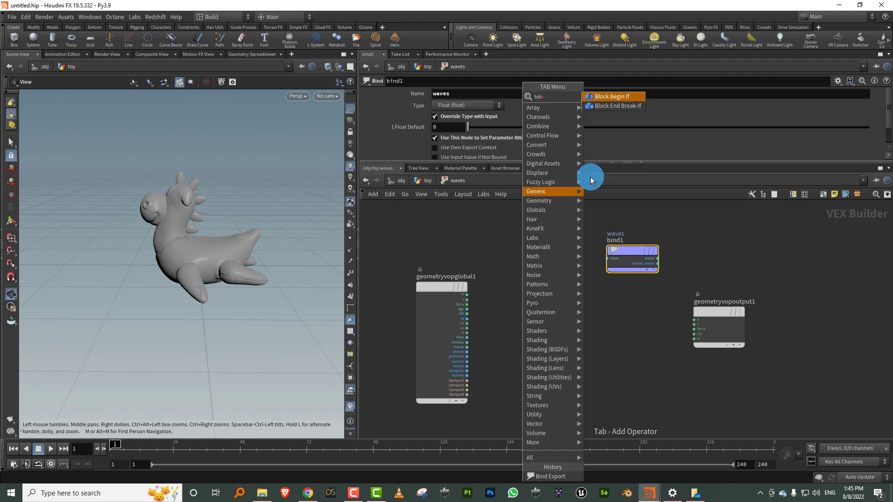
pyautogui.press('BackSpace')
pyautogui.press('BackSpace')
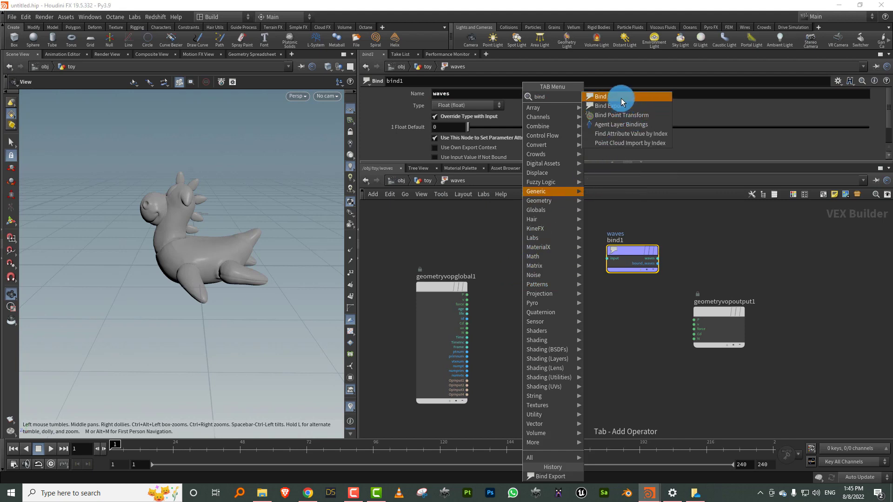
pyautogui.click(620, 98)
pyautogui.click(428, 239)
pyautogui.click(472, 93)
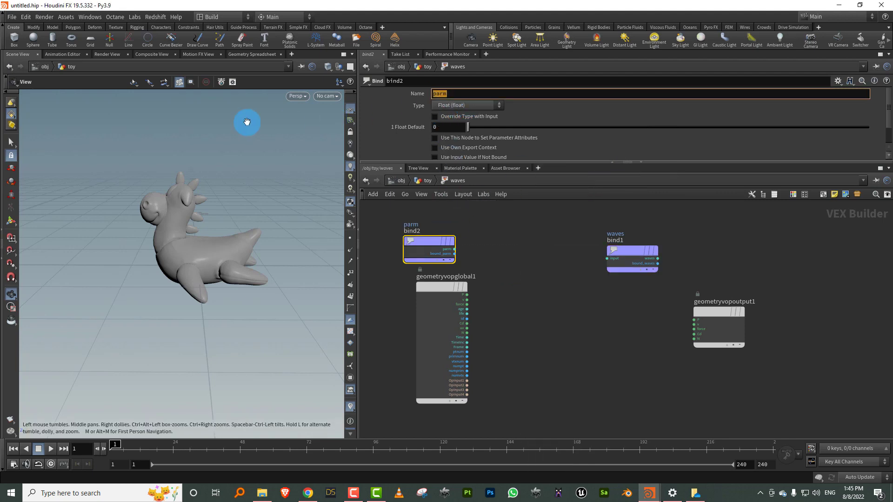
pyautogui.press('Return')
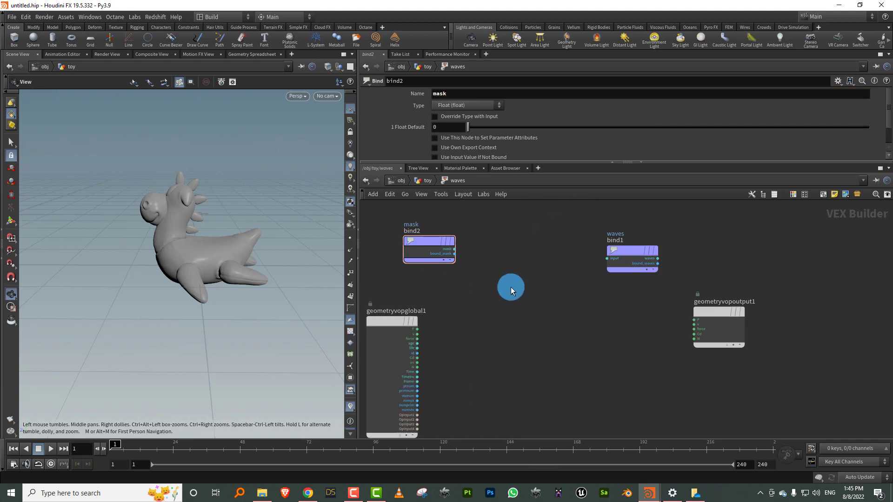
# Step: Add a Trigonometric Functions node and connect the mask bind output to its radians input
pyautogui.press('Tab')
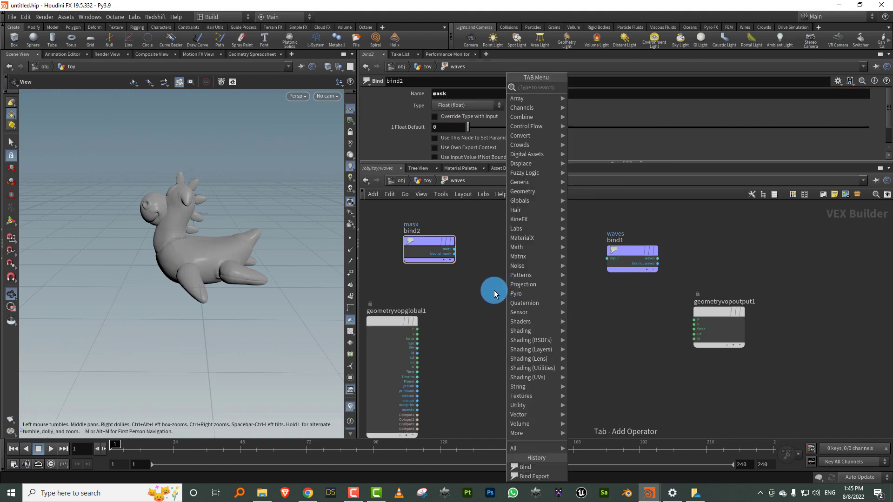
pyautogui.write('trig')
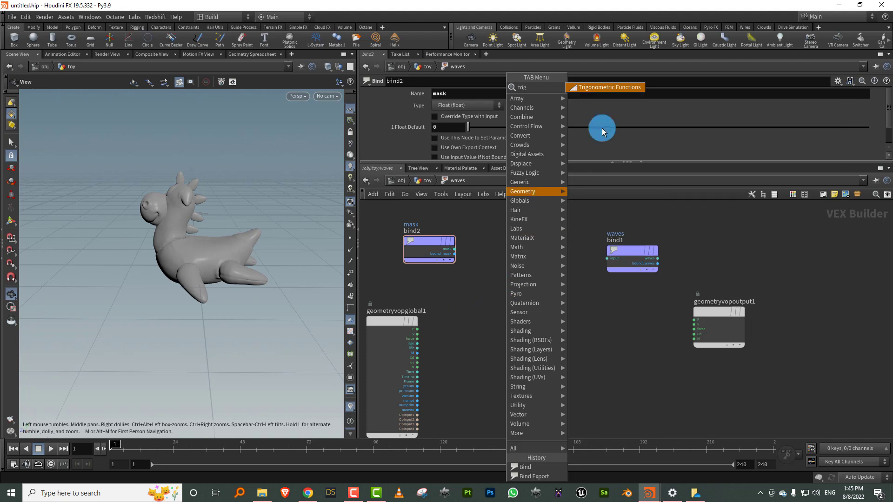
pyautogui.click(610, 89)
pyautogui.click(530, 259)
pyautogui.moveTo(453, 248); pyautogui.dragTo(504, 265)
pyautogui.press('y')
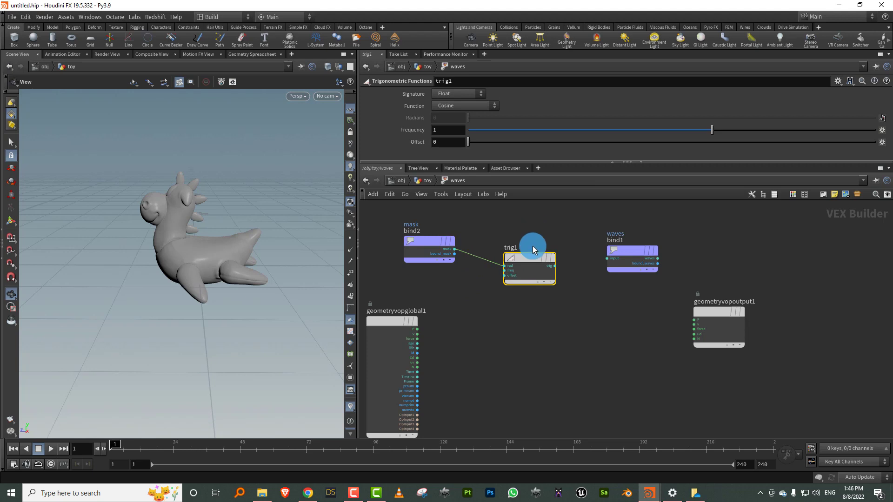
# Step: Connect the trigonometric output to Cd on the geometry output node and orbit the toy to check it
pyautogui.click(556, 266)
pyautogui.click(679, 338)
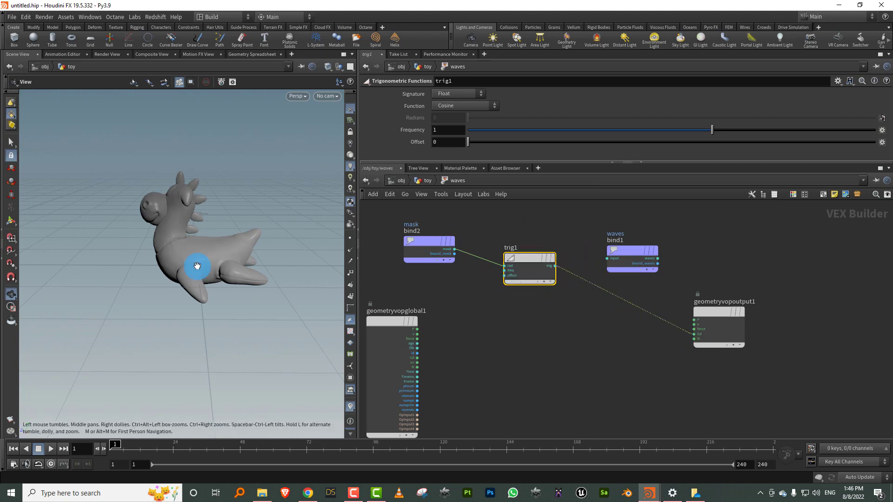
pyautogui.moveTo(202, 243); pyautogui.dragTo(242, 251)
# Step: Set the Trigonometric Functions node's function to Sine and its frequency to 50
pyautogui.moveTo(519, 264)
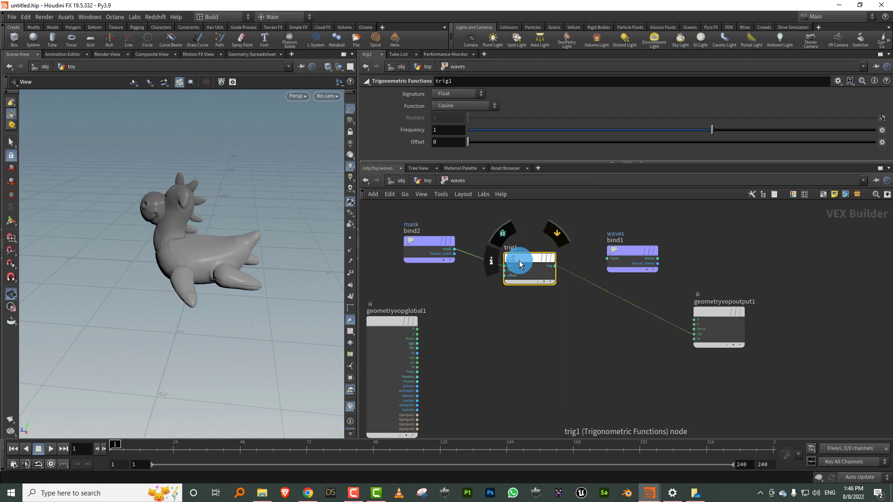
pyautogui.click(467, 105)
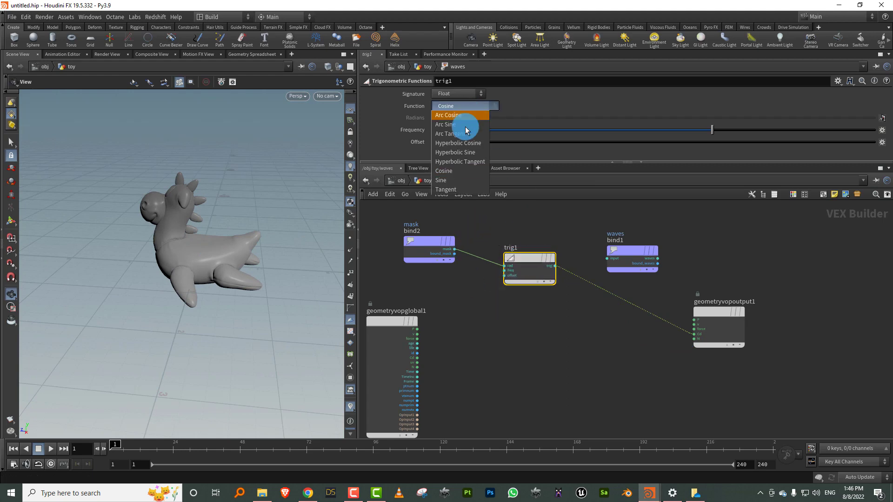
pyautogui.click(458, 180)
pyautogui.click(440, 127)
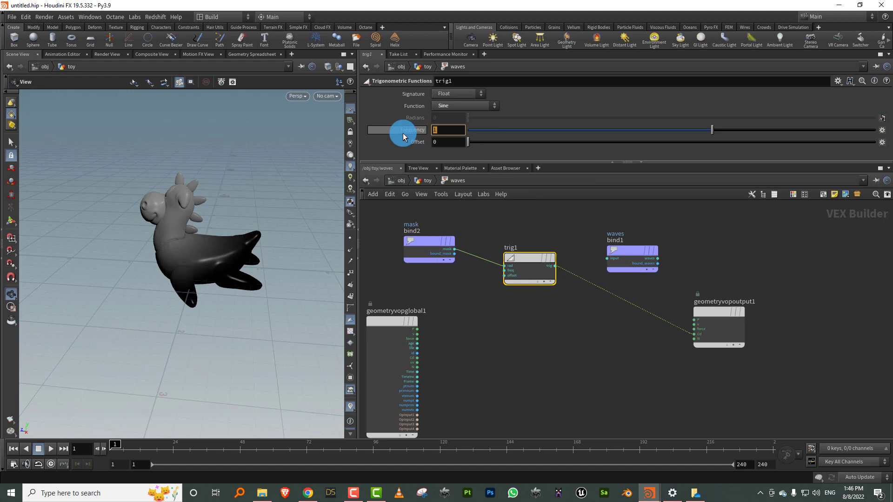
pyautogui.write('50')
pyautogui.press('Return')
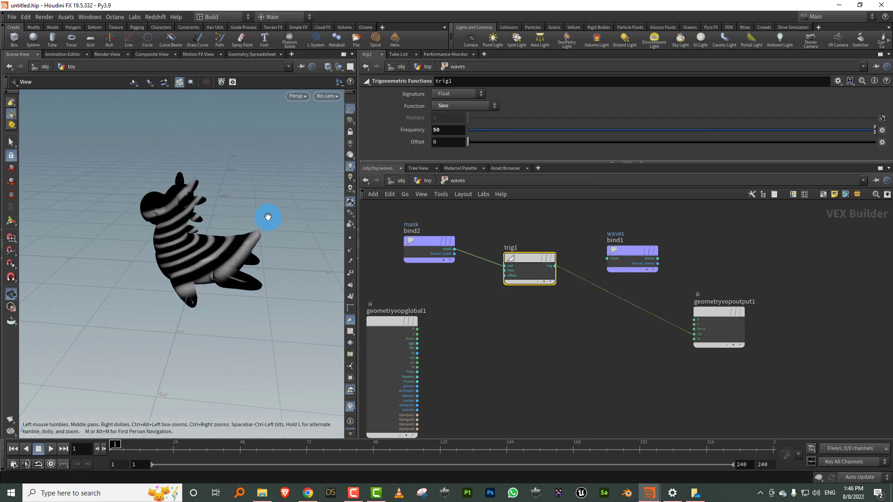
pyautogui.moveTo(267, 217); pyautogui.dragTo(274, 201)
# Step: Add a Multiply Constant node between the global parameters node and the trigonometric node
pyautogui.moveTo(461, 283); pyautogui.dragTo(552, 262, button='middle')
pyautogui.moveTo(488, 299); pyautogui.dragTo(448, 283)
pyautogui.click(528, 282)
pyautogui.press('Tab')
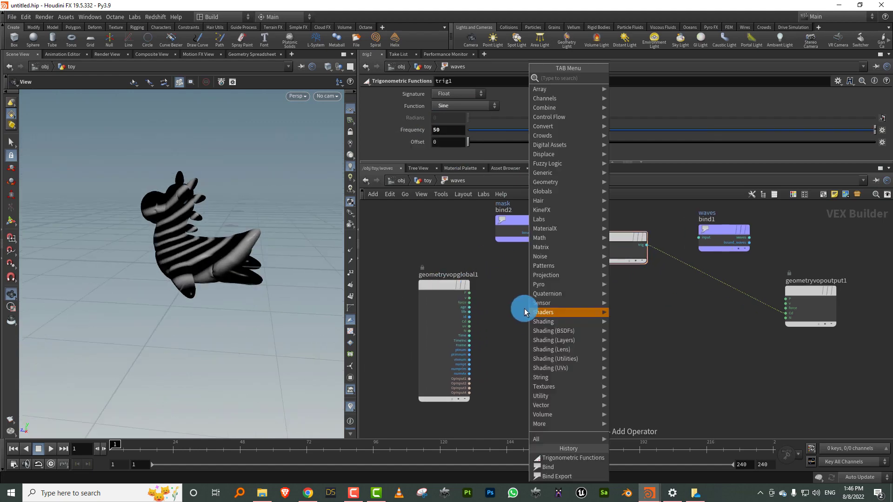
pyautogui.write('mul')
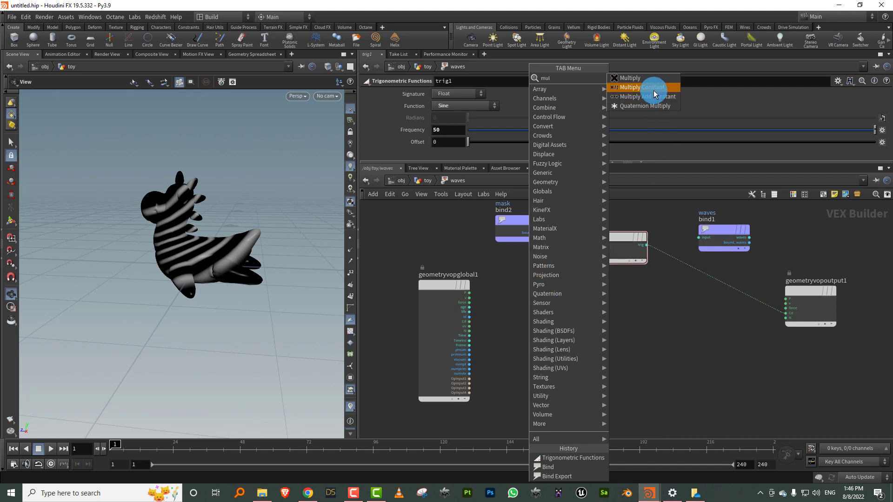
pyautogui.click(654, 94)
pyautogui.click(543, 311)
pyautogui.scroll(3, 486, 312)
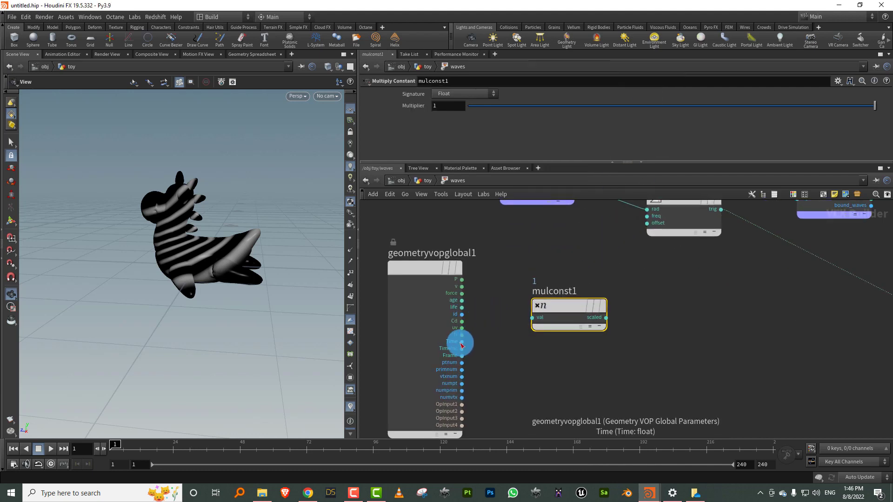
# Step: Connect the global Time output through the Multiply Constant node to the trigonometric offset input and play the animation
pyautogui.click(461, 345)
pyautogui.click(532, 318)
pyautogui.moveTo(628, 260)
pyautogui.mouseDown(button='middle')
pyautogui.moveTo(528, 291)
pyautogui.moveTo(565, 284)
pyautogui.mouseUp(button='middle')
pyautogui.click(549, 337)
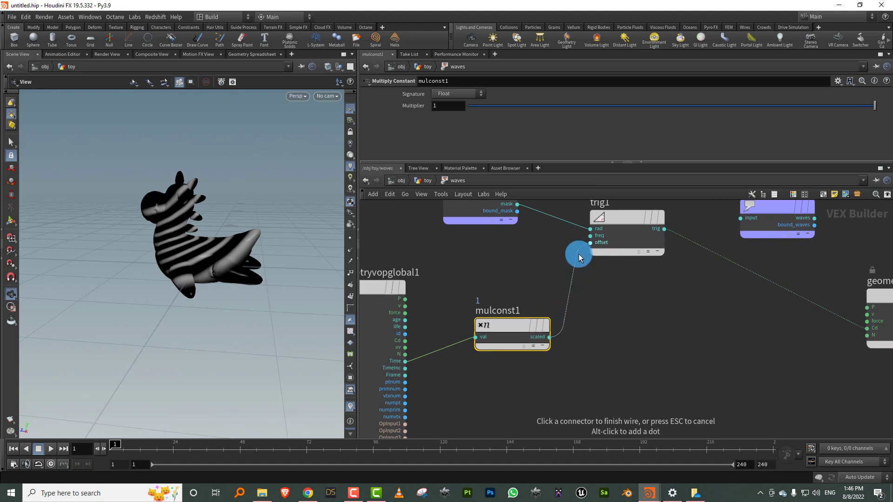
pyautogui.click(578, 257)
pyautogui.click(51, 450)
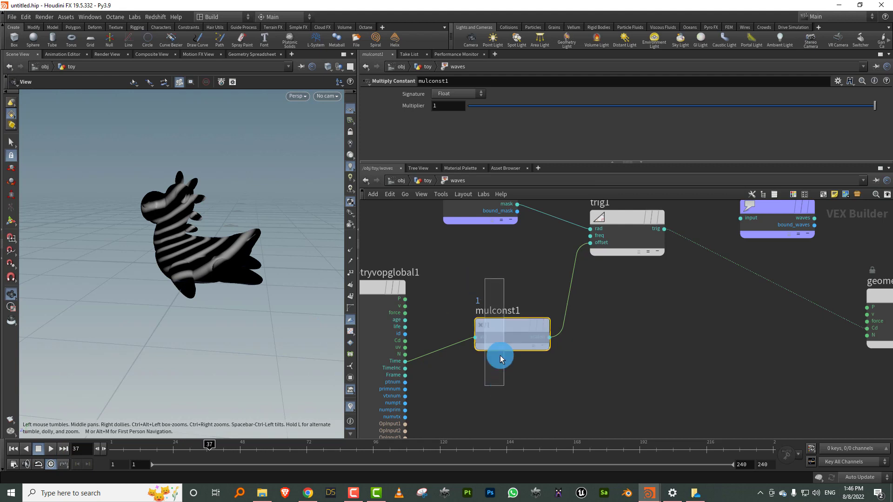
# Step: Set the Multiply Constant multiplier to 5, play the animation to check the wave motion, and return to frame 1
pyautogui.click(444, 106)
pyautogui.press('Return')
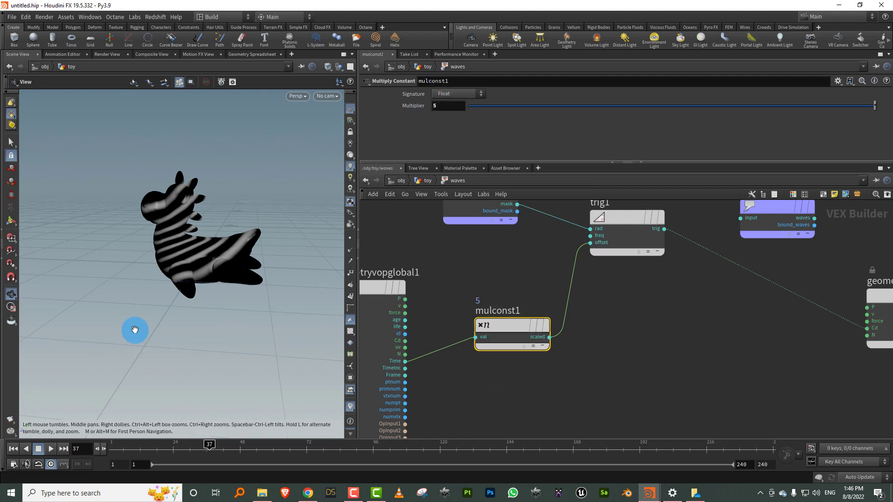
pyautogui.moveTo(138, 445); pyautogui.dragTo(110, 448)
pyautogui.click(54, 449)
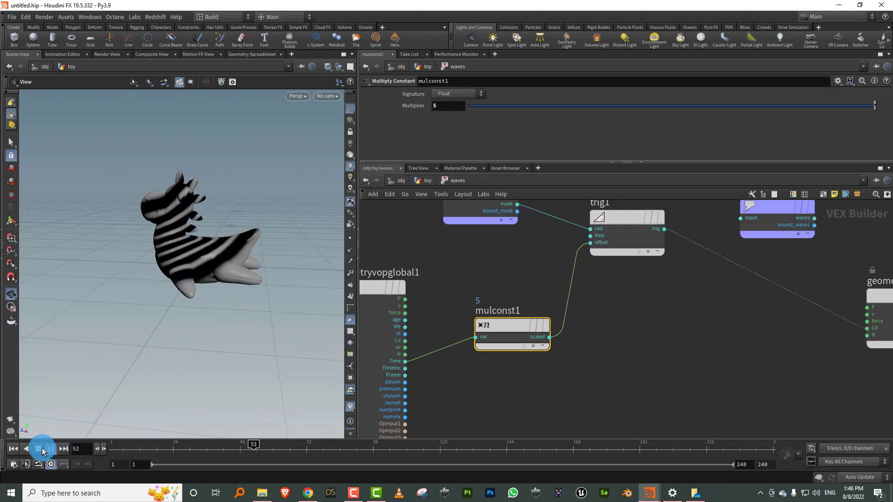
pyautogui.click(40, 448)
pyautogui.click(13, 449)
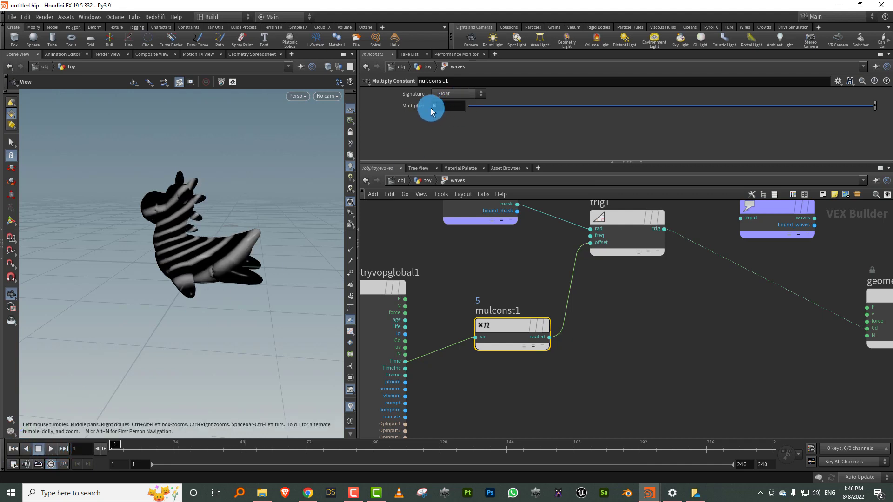
# Step: Set the Multiply Constant multiplier to -5 and play the animation to check the reversed wave direction
pyautogui.write('-5')
pyautogui.press('Return')
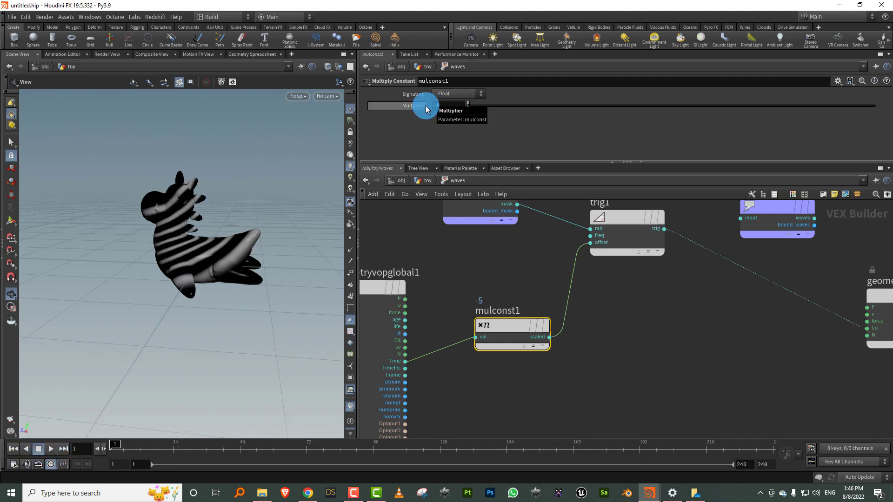
pyautogui.click(52, 450)
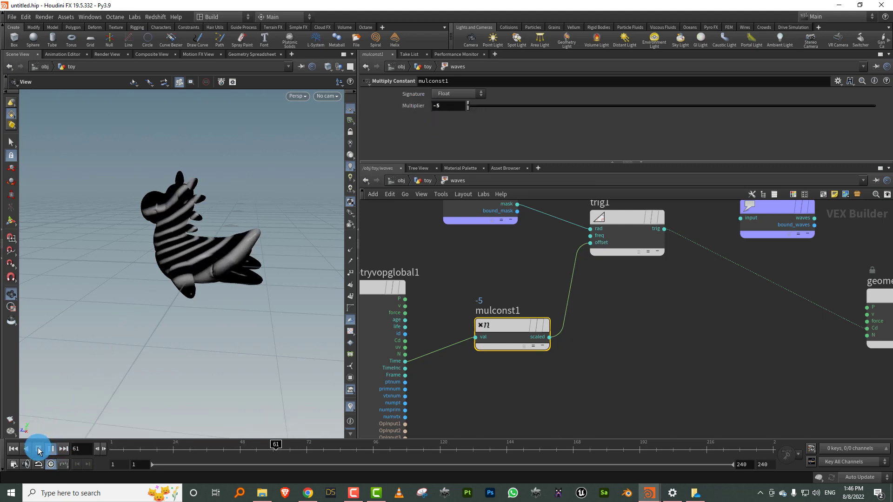
pyautogui.click(185, 222)
# Step: Insert a Multiply node into the wire between the trigonometric output and Cd on the geometry output
pyautogui.scroll(-3, 675, 324)
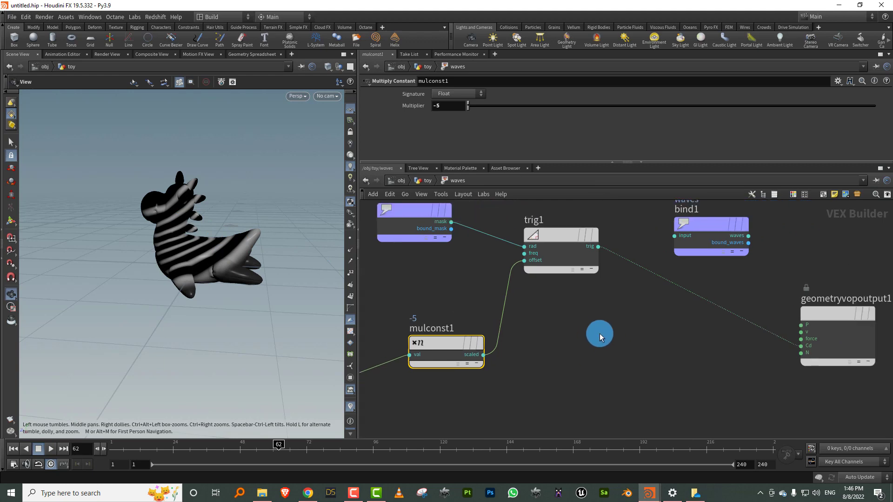
pyautogui.press('Tab')
pyautogui.write('mul')
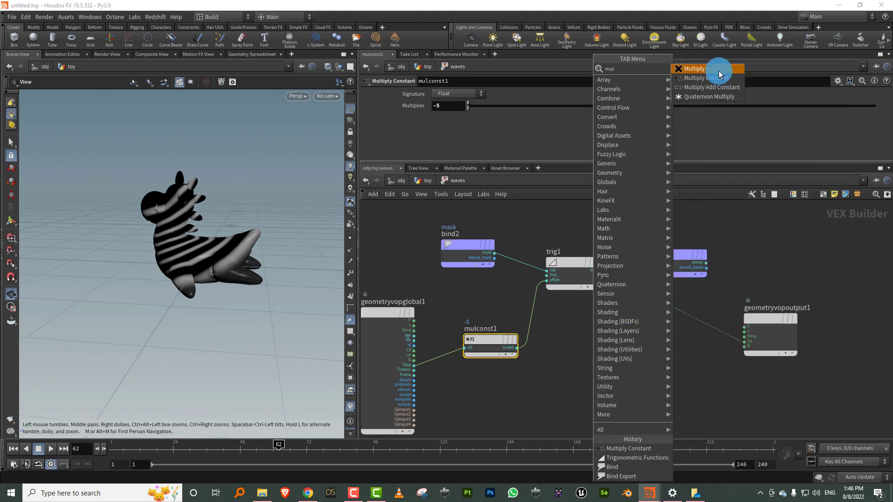
pyautogui.click(718, 70)
pyautogui.click(662, 303)
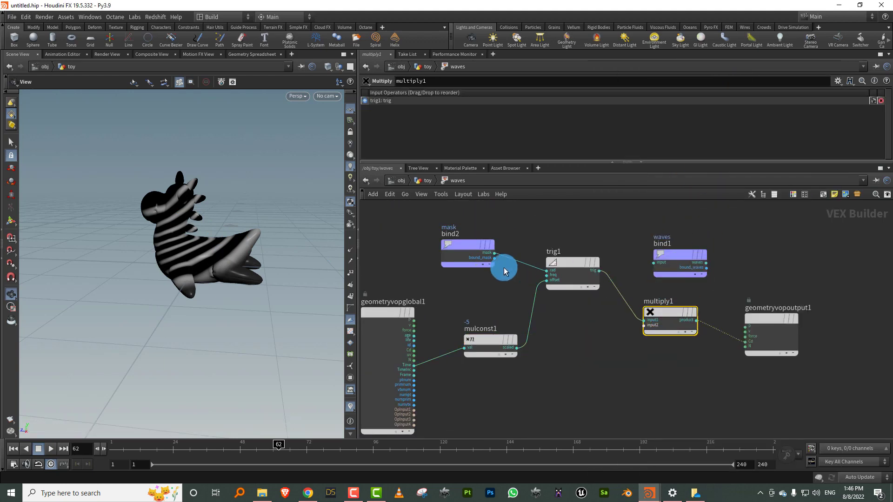
# Step: Line up the mask bind node with the trigonometric node and switch the network wiring style to rounded
pyautogui.moveTo(467, 253); pyautogui.dragTo(446, 271)
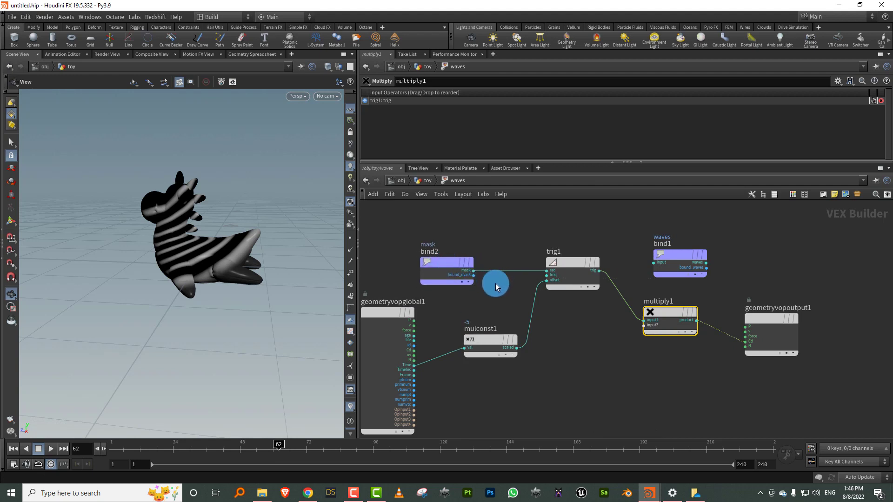
pyautogui.hotkey('shift', 'f')
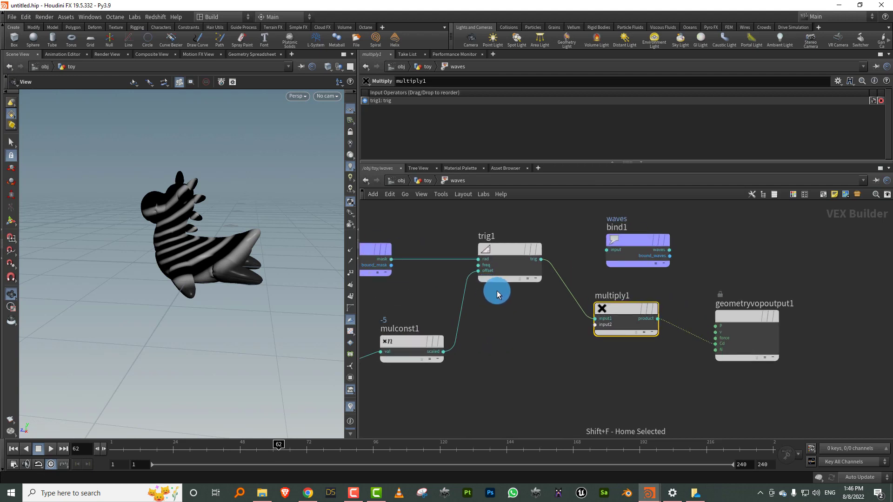
pyautogui.press('h')
pyautogui.hotkey('shift', 's')
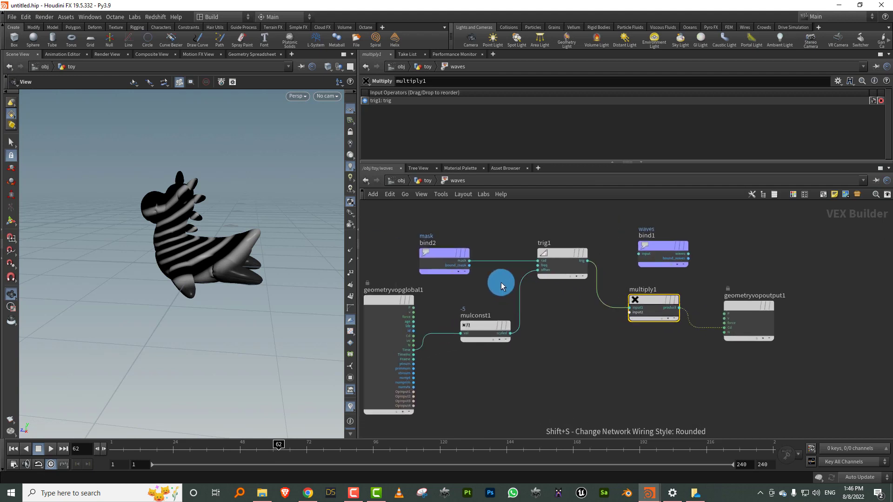
# Step: Connect the mask bind output to the Multiply node's second input and play the animation from frame 1 to check it
pyautogui.click(470, 264)
pyautogui.click(627, 313)
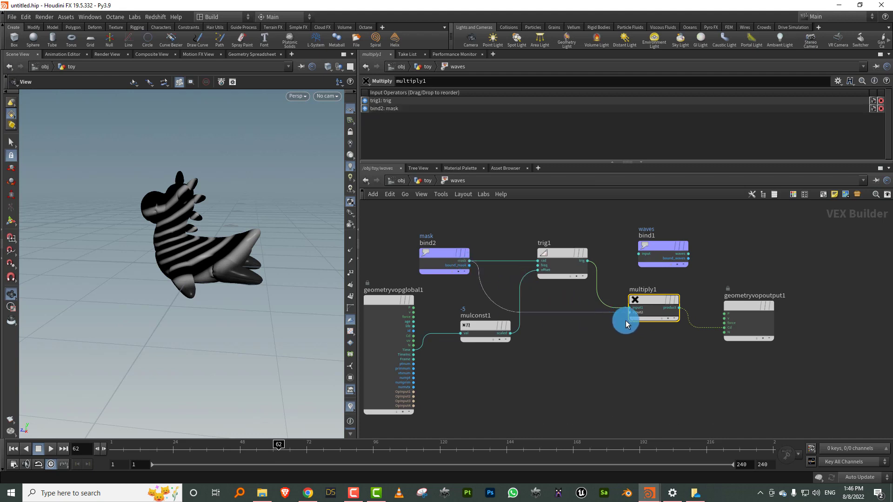
pyautogui.moveTo(199, 277); pyautogui.dragTo(219, 247)
pyautogui.moveTo(138, 447); pyautogui.dragTo(87, 454)
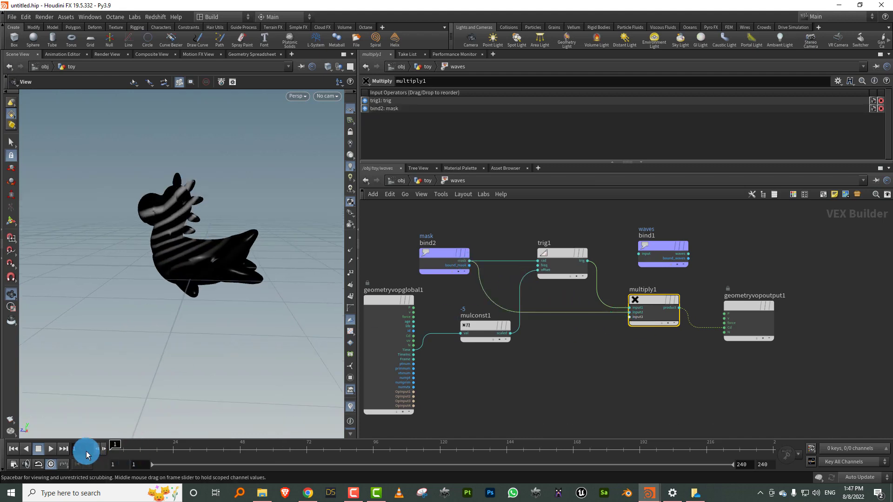
pyautogui.click(51, 449)
pyautogui.click(38, 449)
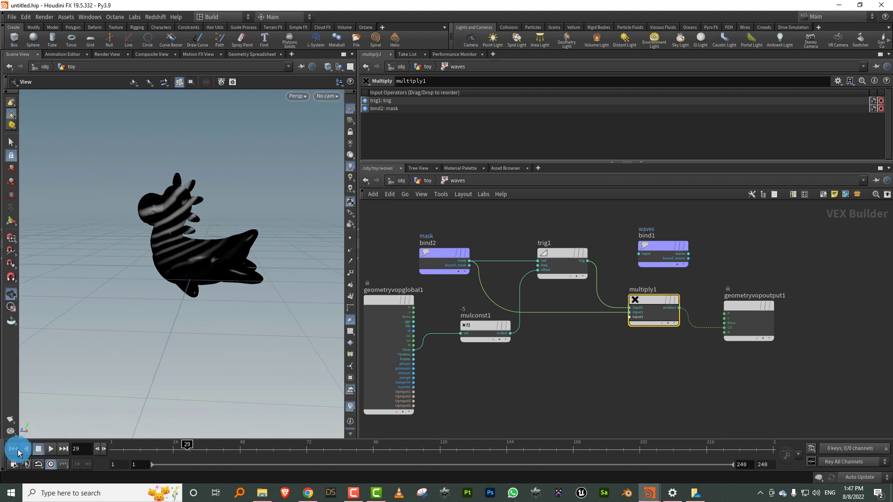
pyautogui.click(13, 448)
# Step: Insert a Clamp node into the wire between the trigonometric node and the Multiply node
pyautogui.moveTo(704, 316); pyautogui.dragTo(616, 342)
pyautogui.click(463, 298)
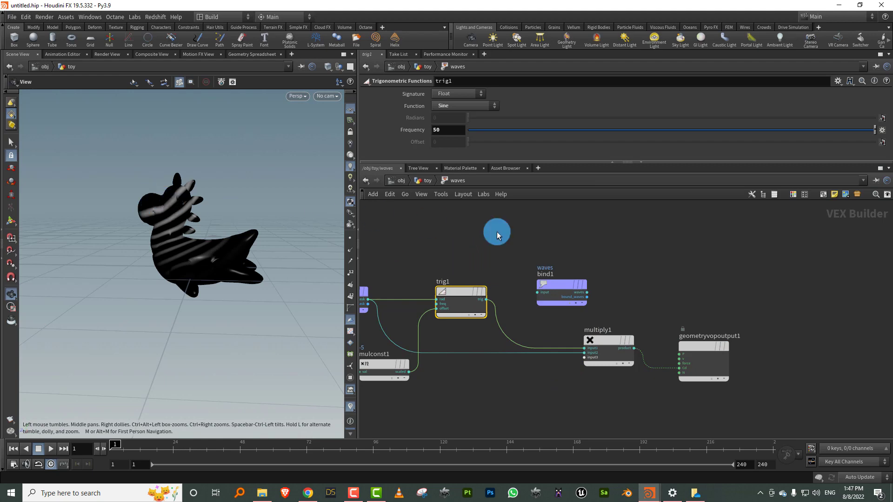
pyautogui.press('Tab')
pyautogui.write('cla')
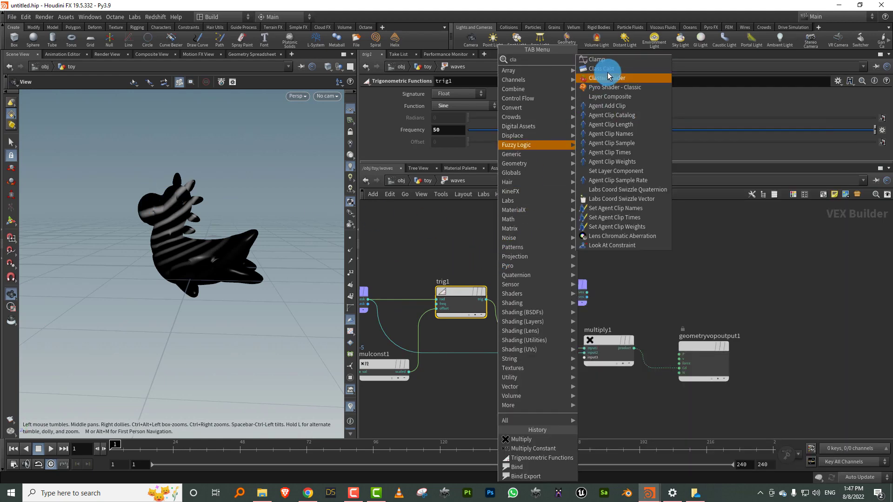
pyautogui.click(611, 61)
pyautogui.click(514, 336)
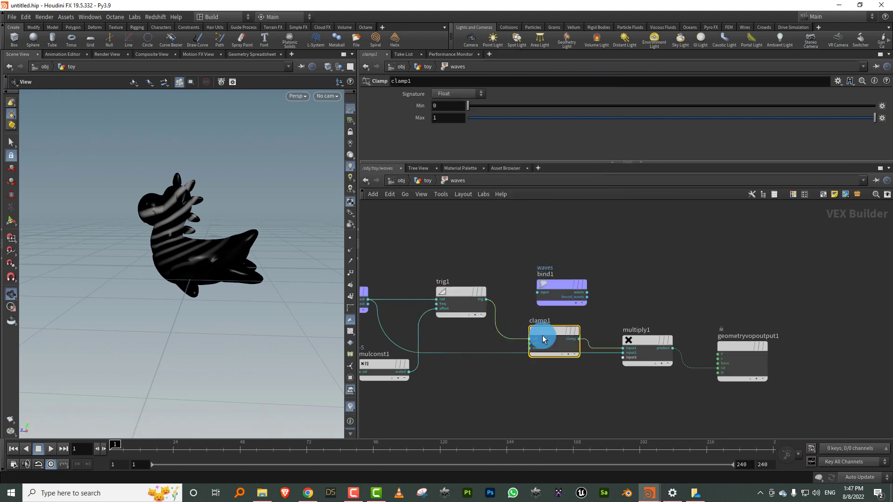
# Step: Detach the Clamp node from the chain and reinsert it between the trigonometric and Multiply nodes
pyautogui.moveTo(556, 287); pyautogui.dragTo(598, 247)
pyautogui.moveTo(548, 338); pyautogui.dragTo(545, 408)
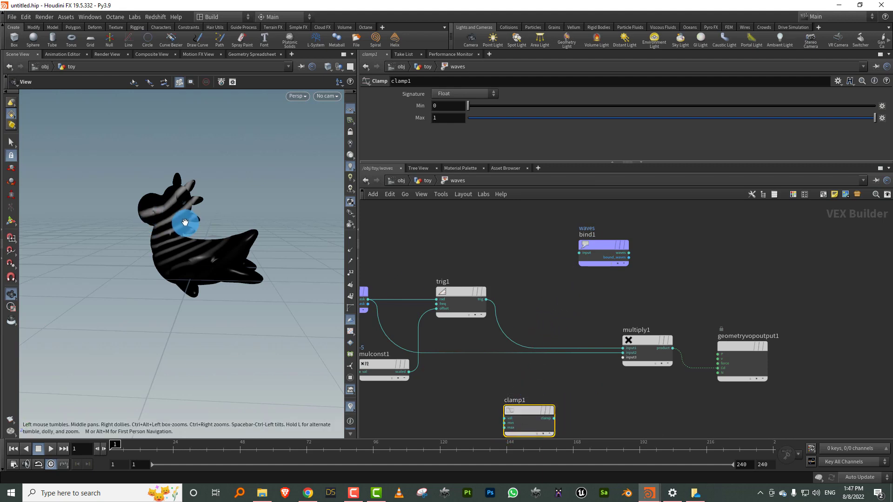
pyautogui.moveTo(532, 415); pyautogui.dragTo(543, 316)
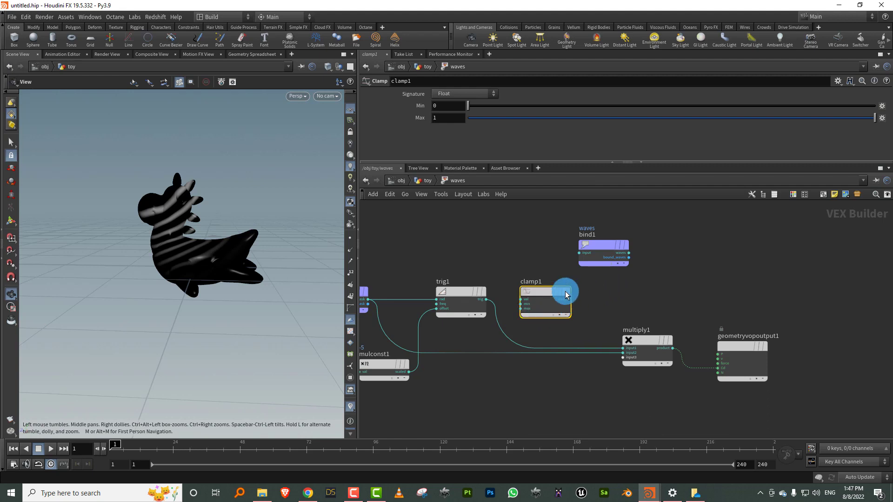
pyautogui.moveTo(524, 313)
pyautogui.mouseDown()
pyautogui.moveTo(511, 328)
pyautogui.moveTo(562, 302)
pyautogui.mouseUp()
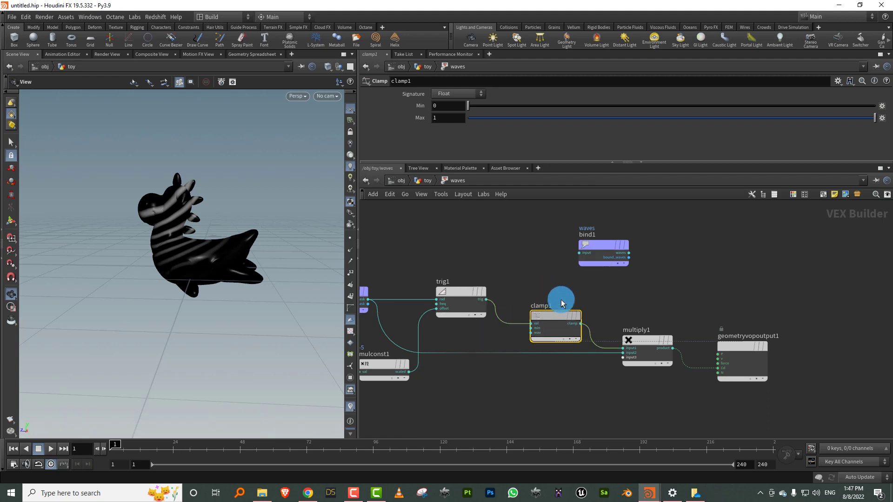
pyautogui.click(488, 242)
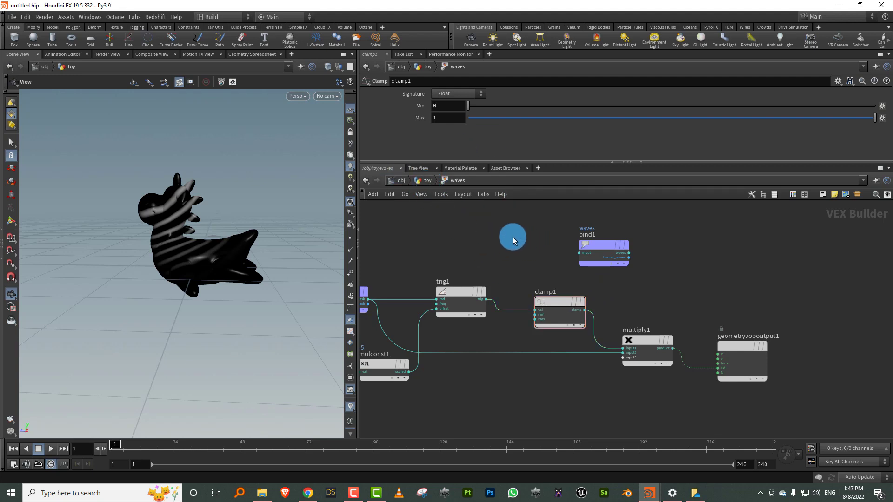
# Step: Disconnect the Multiply output from Cd and connect it to the input of the waves bind export node
pyautogui.click(581, 263)
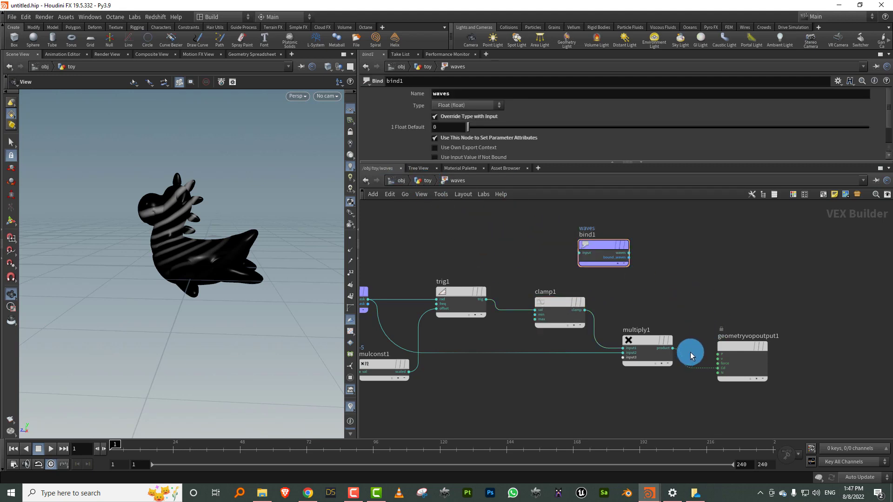
pyautogui.moveTo(689, 356); pyautogui.dragTo(677, 354)
pyautogui.moveTo(584, 267); pyautogui.dragTo(690, 282)
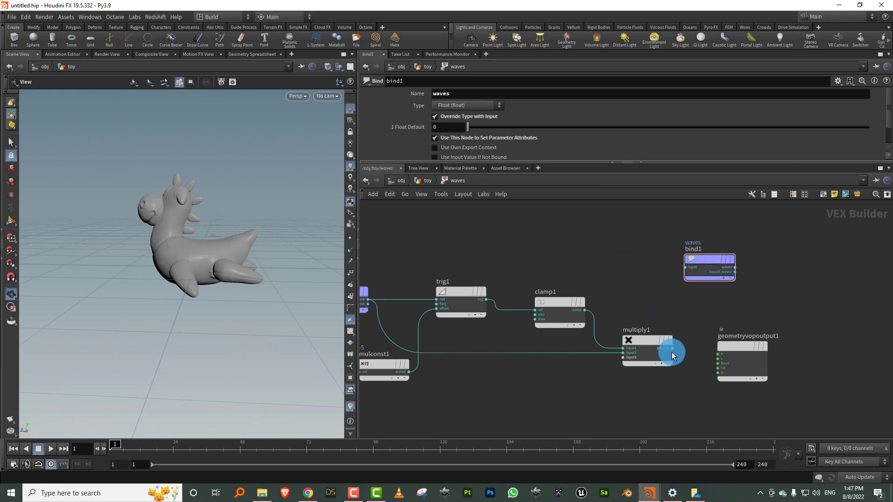
pyautogui.click(675, 274)
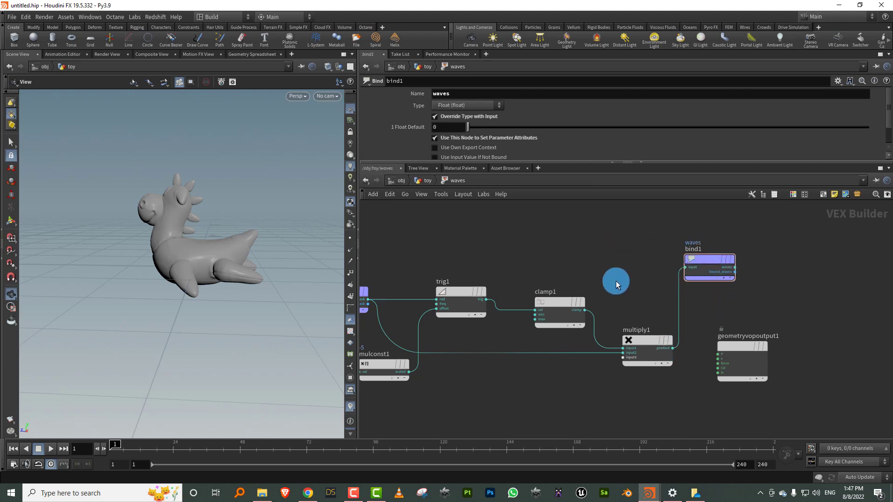
# Step: Return to the toy geometry network and place a Mountain node below the waves node
pyautogui.click(426, 180)
pyautogui.moveTo(468, 163); pyautogui.dragTo(463, 191)
pyautogui.moveTo(446, 312); pyautogui.dragTo(452, 276, button='middle')
pyautogui.scroll(3, 189, 233)
pyautogui.moveTo(189, 233); pyautogui.dragTo(201, 255)
pyautogui.moveTo(439, 335); pyautogui.dragTo(433, 319, button='middle')
pyautogui.press('Tab')
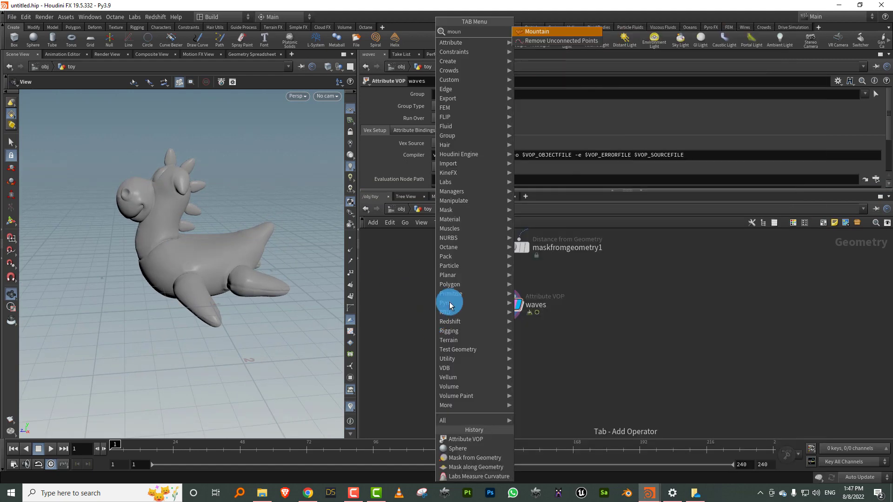
pyautogui.click(545, 49)
pyautogui.click(495, 362)
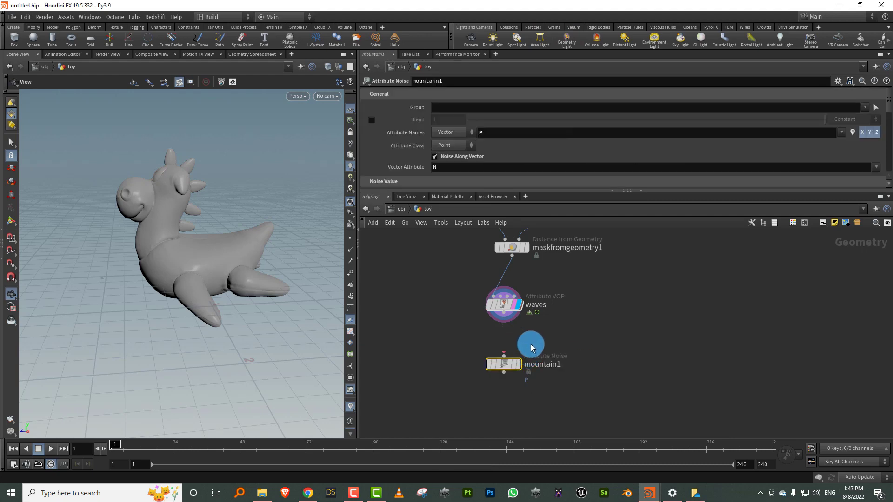
# Step: Rename the Mountain node below waves to displace
pyautogui.doubleClick(557, 364)
pyautogui.write('displace')
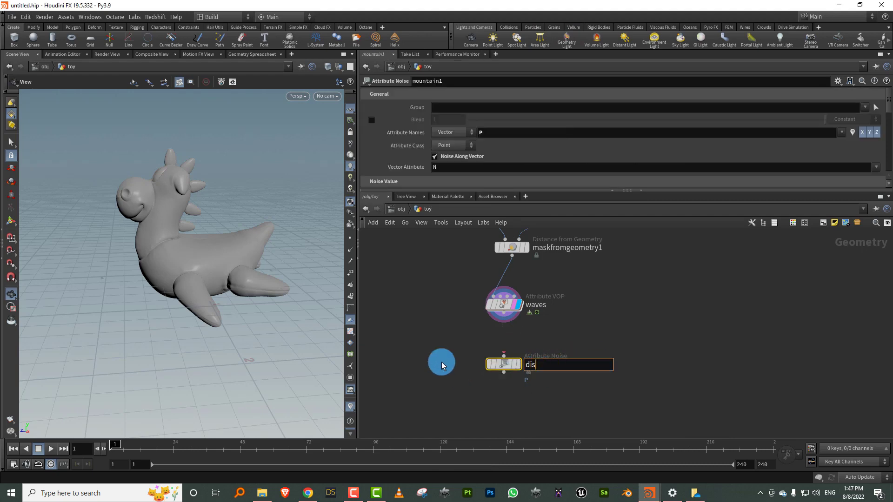
pyautogui.press('Return')
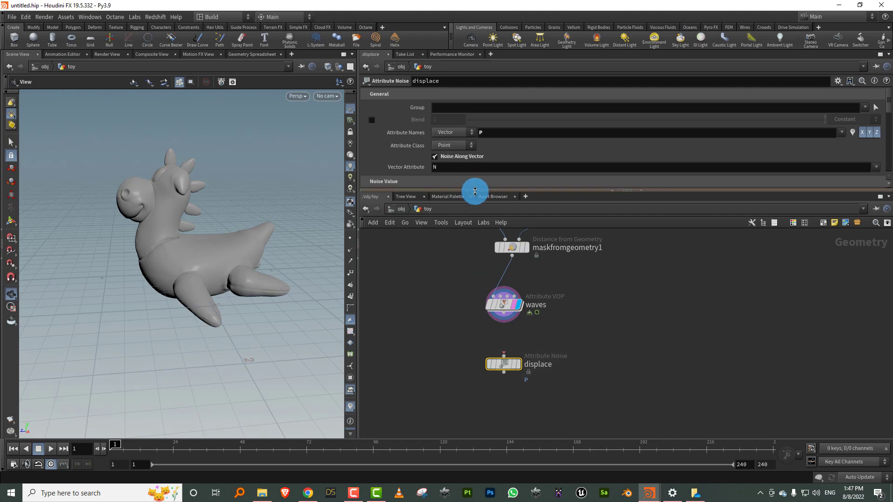
# Step: Enable the displace node's remap ramp and raise its first point to full value, making the ramp flat
pyautogui.moveTo(475, 191); pyautogui.dragTo(473, 260)
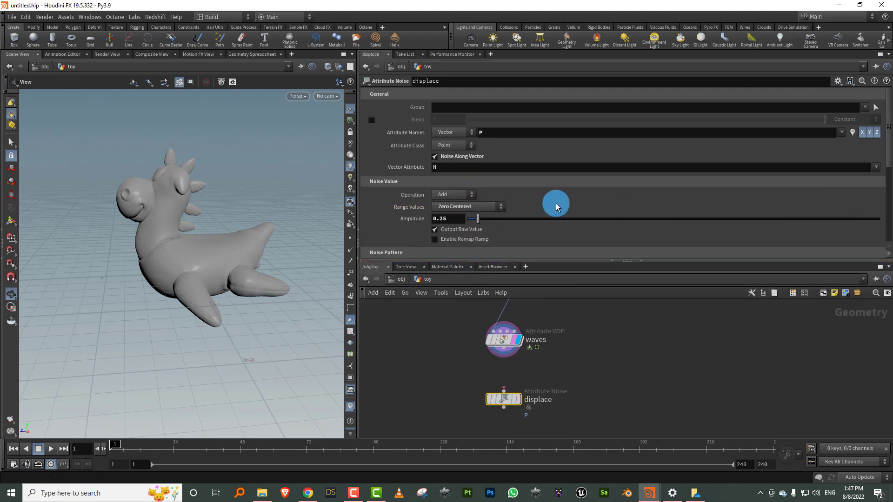
pyautogui.scroll(-3, 886, 176)
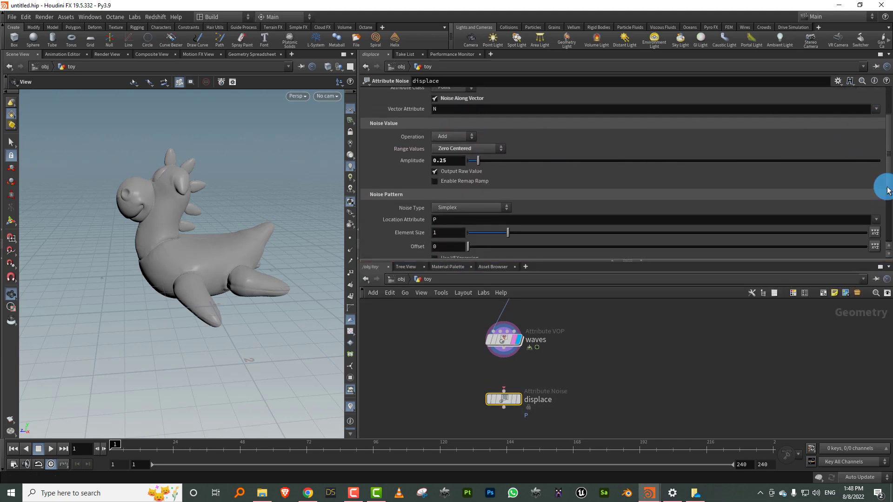
pyautogui.click(465, 189)
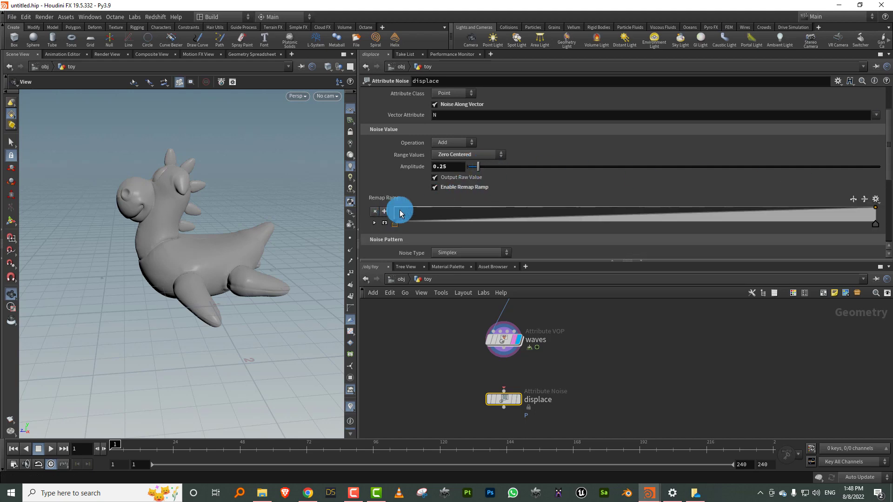
pyautogui.moveTo(396, 223); pyautogui.dragTo(389, 201)
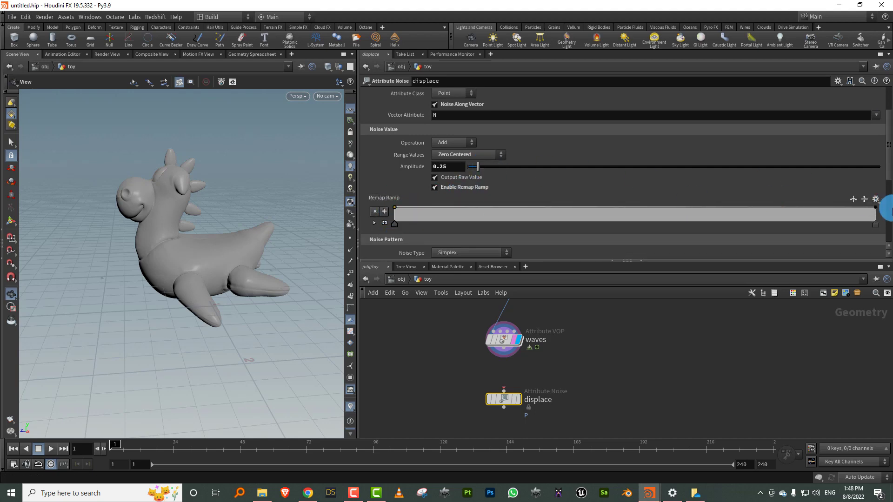
# Step: Connect the waves node's output to the displace node and display displace in the viewport
pyautogui.moveTo(496, 261); pyautogui.dragTo(496, 234)
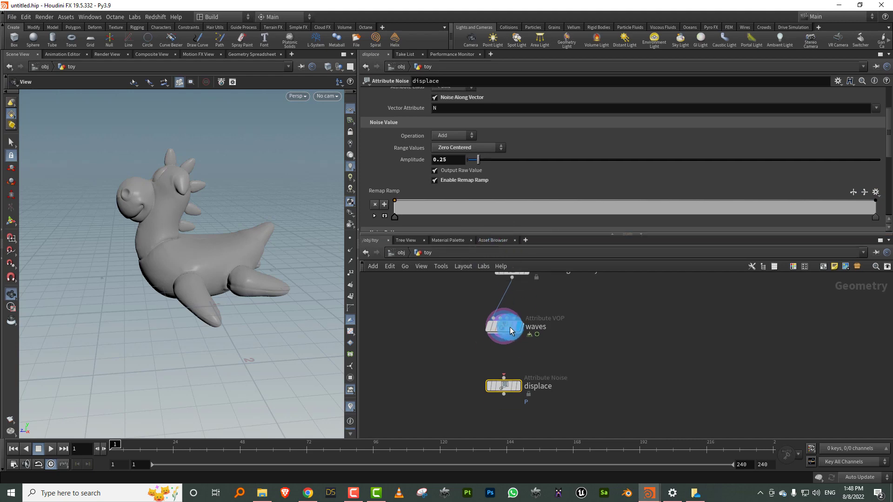
pyautogui.moveTo(508, 328); pyautogui.dragTo(520, 384)
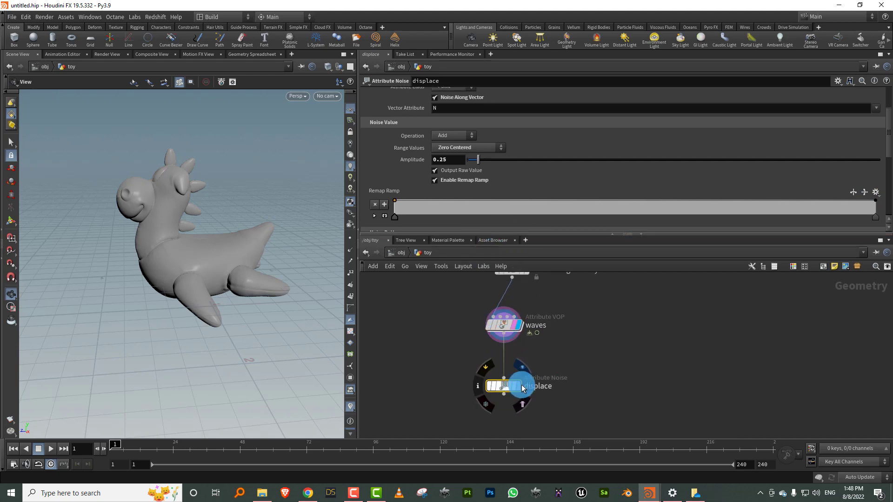
pyautogui.click(521, 385)
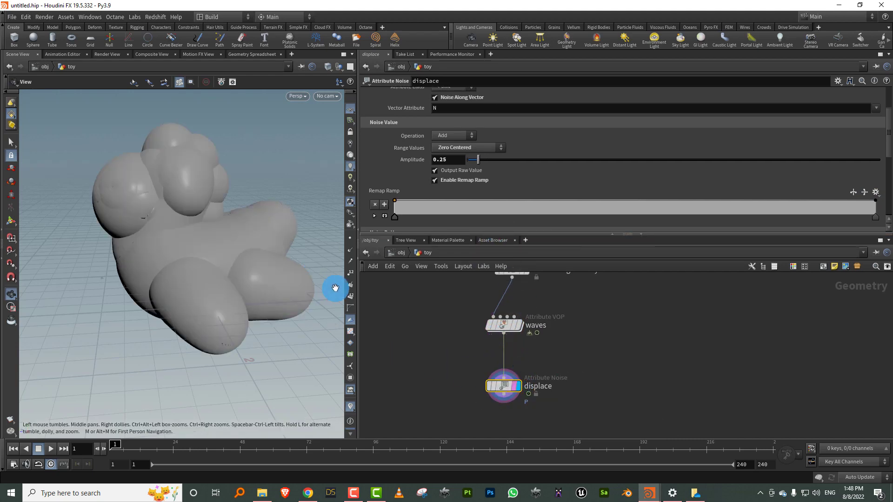
# Step: Lower the displace node's noise Amplitude to 0.11
pyautogui.moveTo(620, 287); pyautogui.dragTo(611, 329, button='middle')
pyautogui.moveTo(474, 167); pyautogui.dragTo(471, 166)
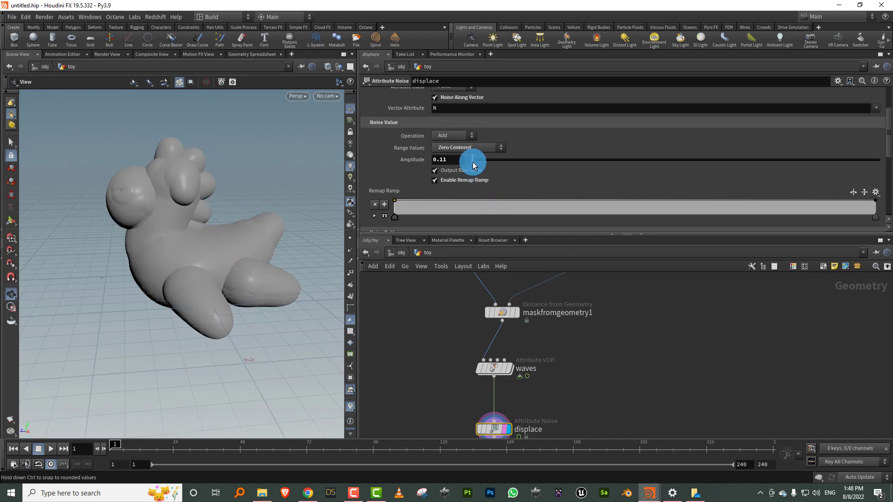
pyautogui.moveTo(394, 205)
pyautogui.mouseDown()
pyautogui.moveTo(391, 224)
pyautogui.moveTo(385, 196)
pyautogui.mouseUp()
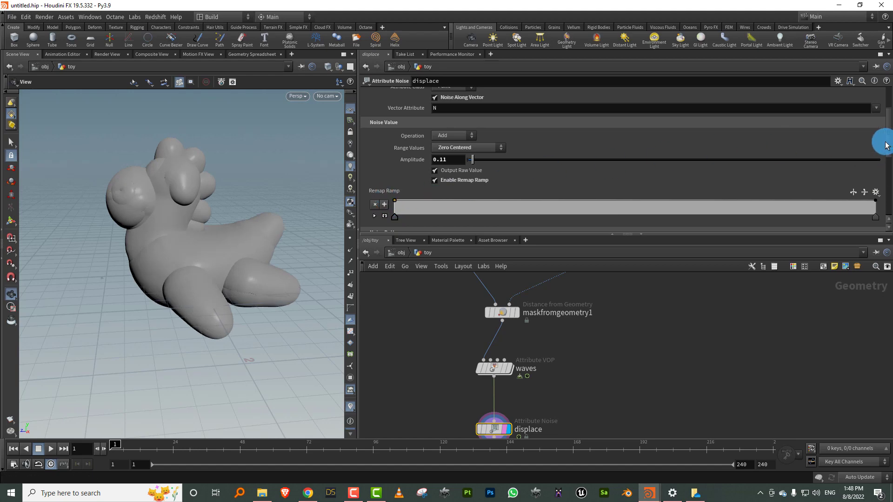
# Step: Enable Blend on the displace node and switch it from Constant to Use Attribute with the mask attribute
pyautogui.moveTo(885, 145); pyautogui.dragTo(888, 99)
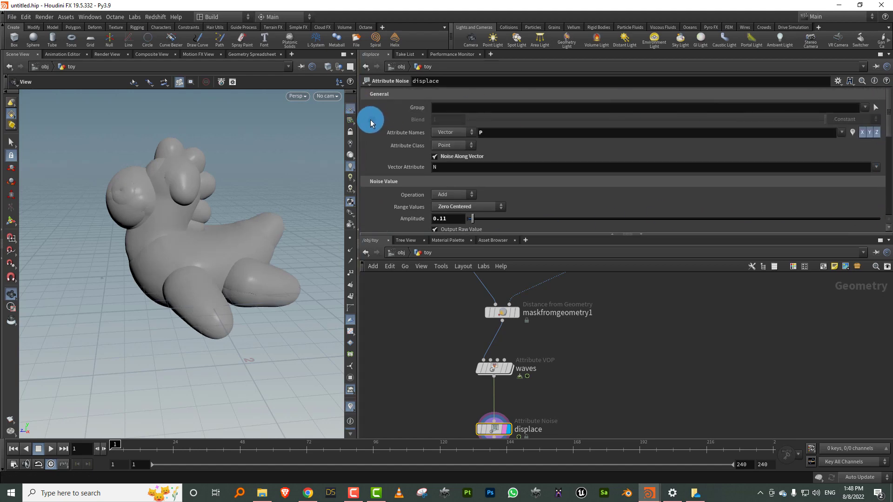
pyautogui.click(845, 120)
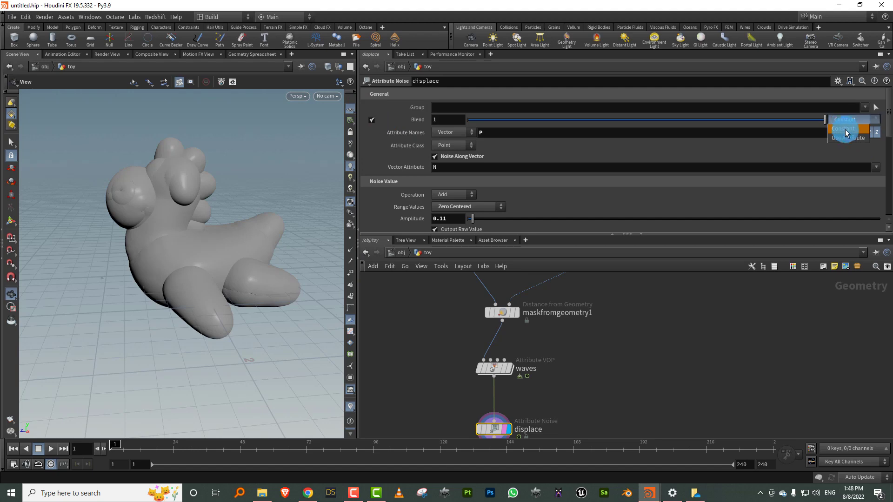
pyautogui.click(846, 143)
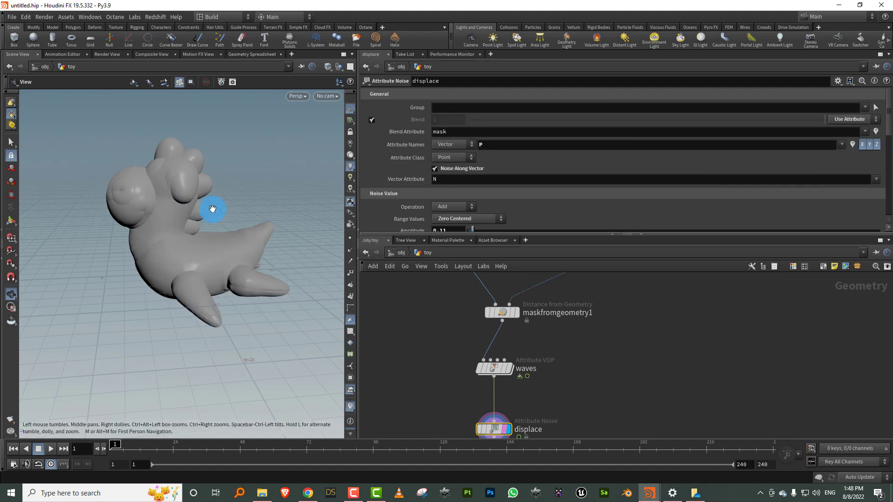
pyautogui.moveTo(213, 207); pyautogui.dragTo(196, 205)
# Step: Select the mask sphere and show its handle to check its position relative to the toy's head
pyautogui.moveTo(533, 309); pyautogui.dragTo(573, 380, button='middle')
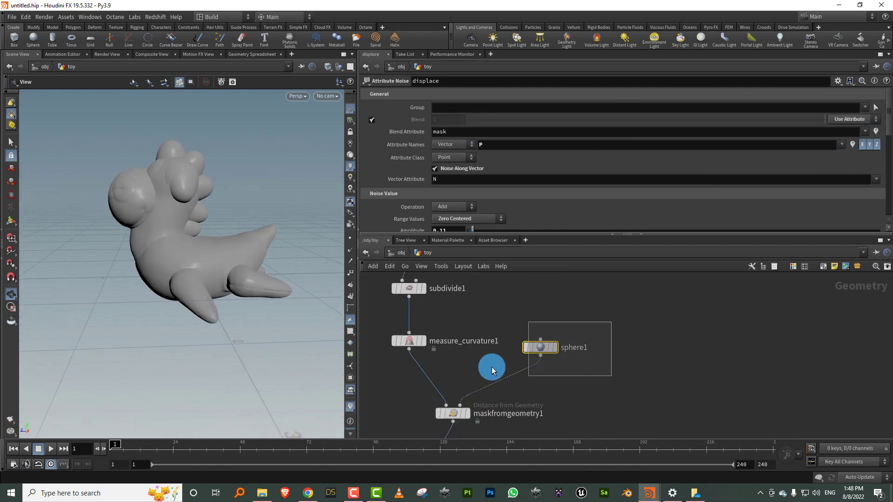
pyautogui.press('Return')
pyautogui.moveTo(98, 133); pyautogui.dragTo(78, 147)
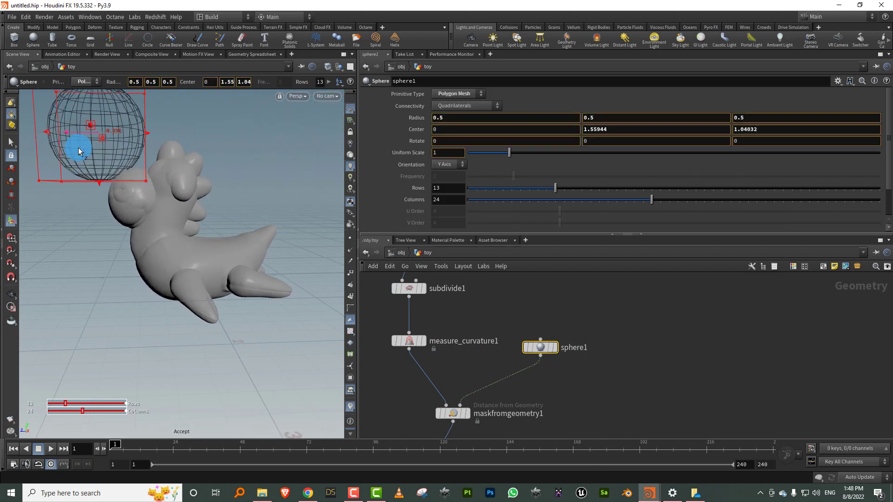
pyautogui.scroll(-5, 595, 335)
# Step: Set the displace node's Blend Attribute to waves
pyautogui.click(446, 364)
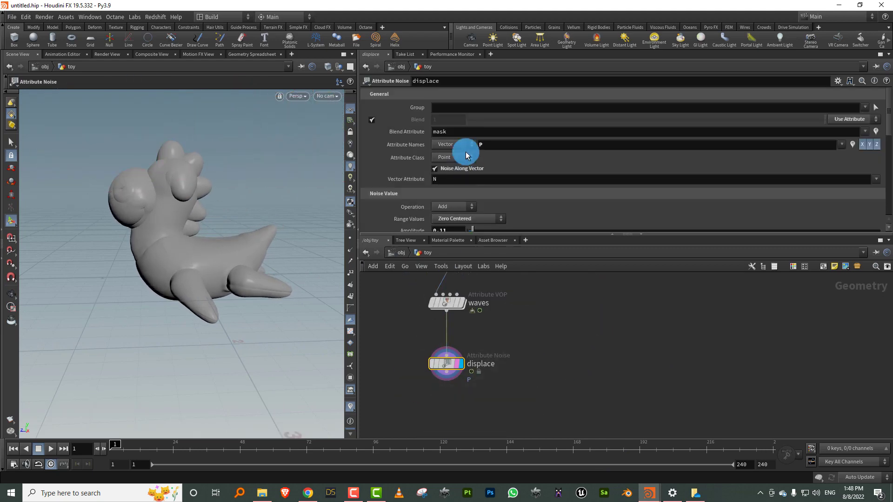
pyautogui.click(435, 132)
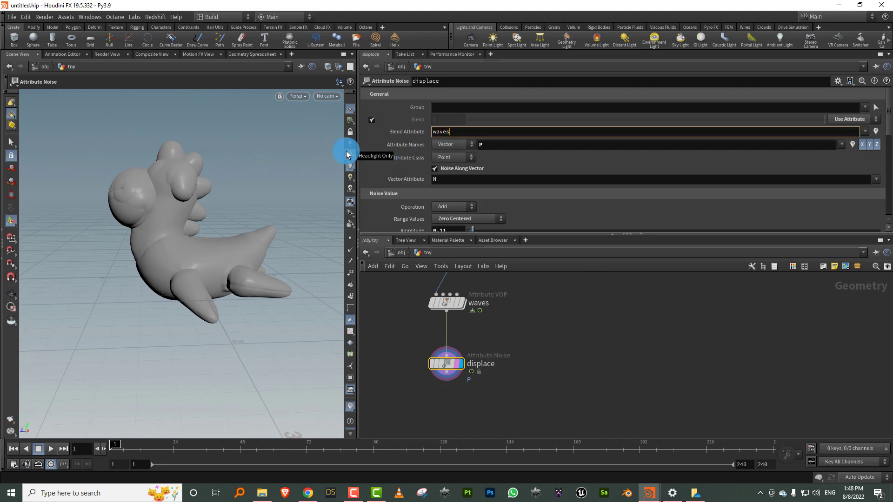
pyautogui.press('Return')
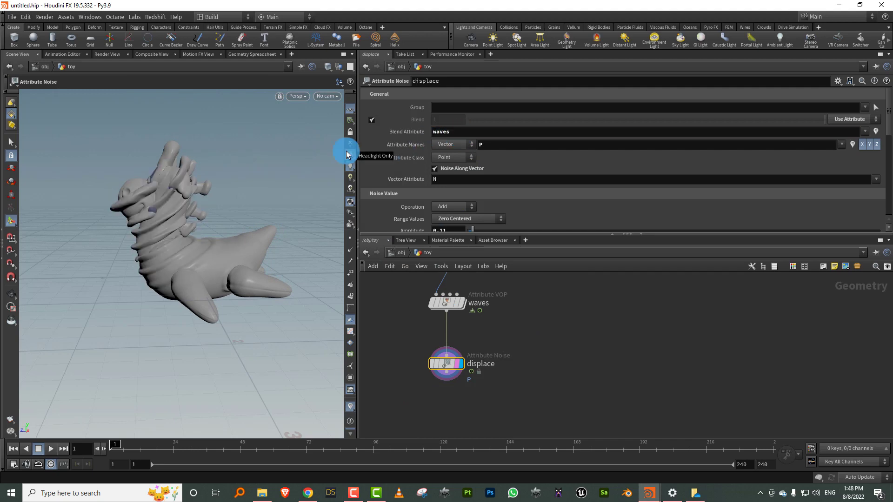
# Step: Play the animation to preview the wave displacement and return to the first frame
pyautogui.click(51, 449)
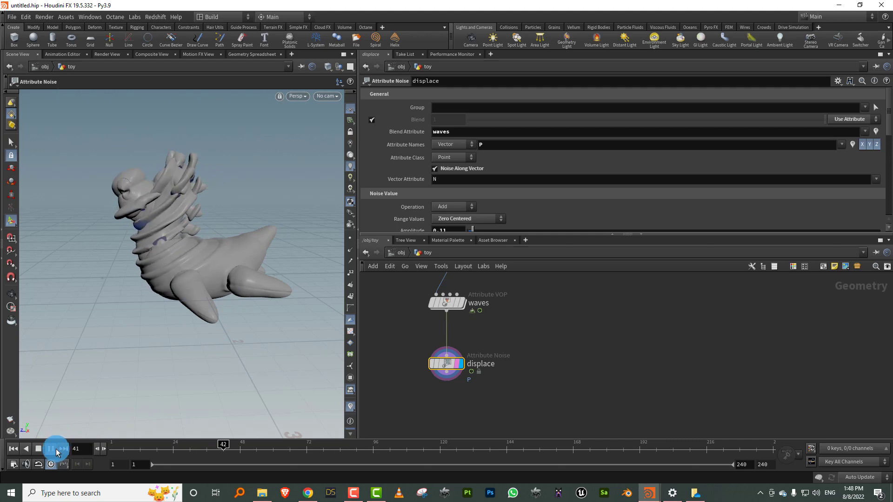
pyautogui.click(34, 449)
pyautogui.click(13, 448)
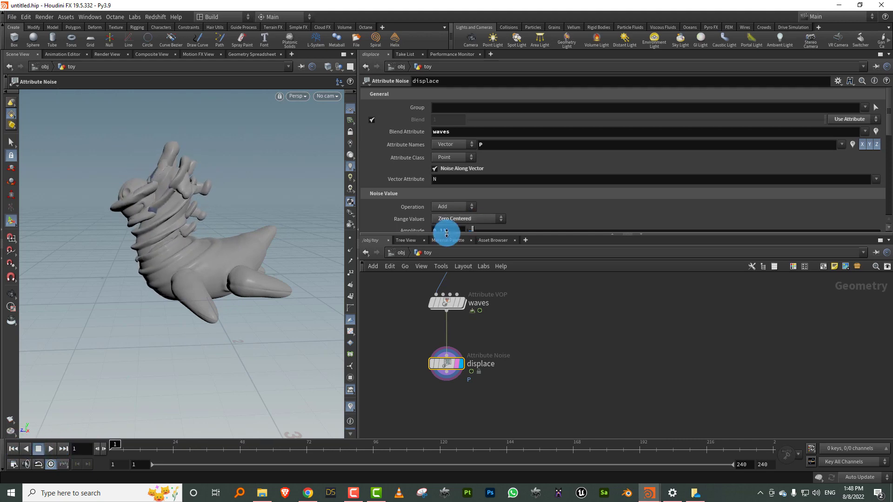
# Step: Set the displace node's noise Amplitude to 0.05 and play the animation to frame 79
pyautogui.moveTo(445, 237); pyautogui.dragTo(447, 293)
pyautogui.click(462, 219)
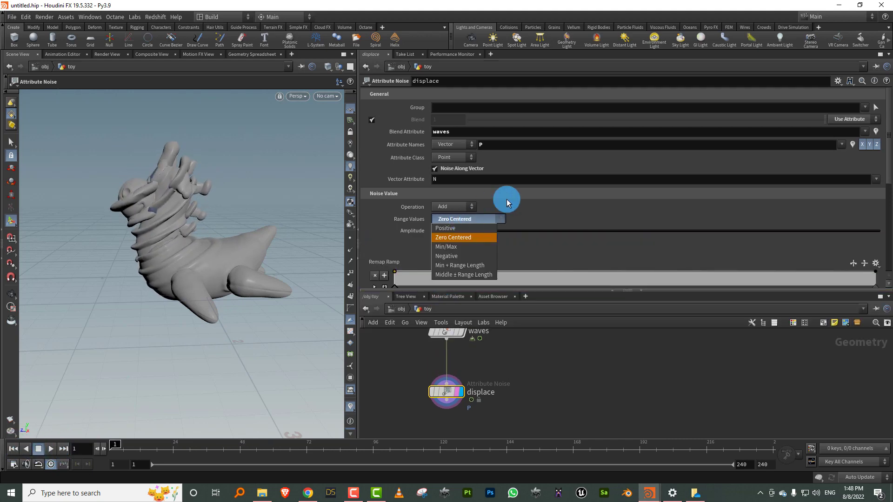
pyautogui.click(438, 234)
pyautogui.write('05')
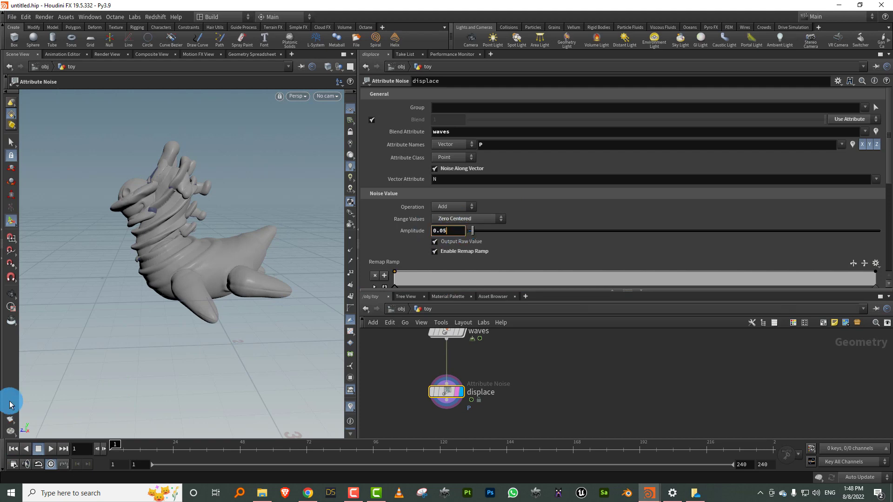
pyautogui.press('Return')
pyautogui.moveTo(197, 242)
pyautogui.mouseDown()
pyautogui.moveTo(249, 233)
pyautogui.moveTo(129, 255)
pyautogui.moveTo(116, 279)
pyautogui.mouseUp()
pyautogui.click(51, 449)
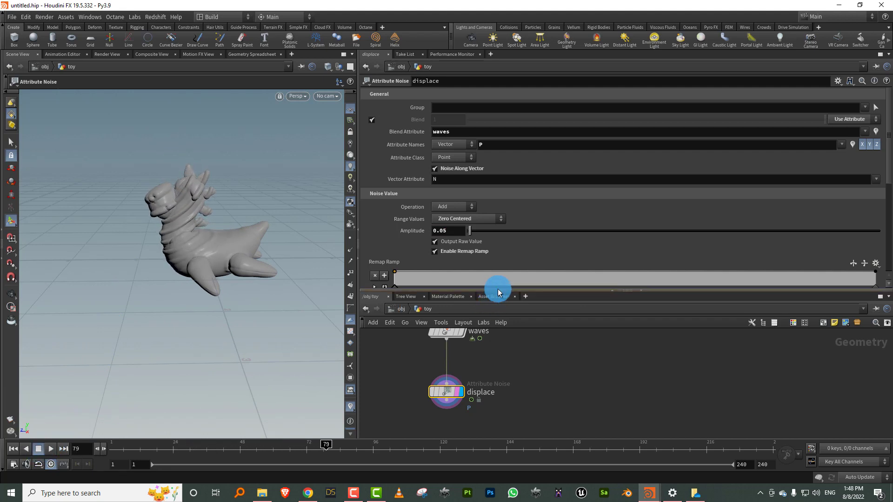
# Step: Check the point attributes listed in the displace node's information
pyautogui.moveTo(500, 291); pyautogui.dragTo(502, 202)
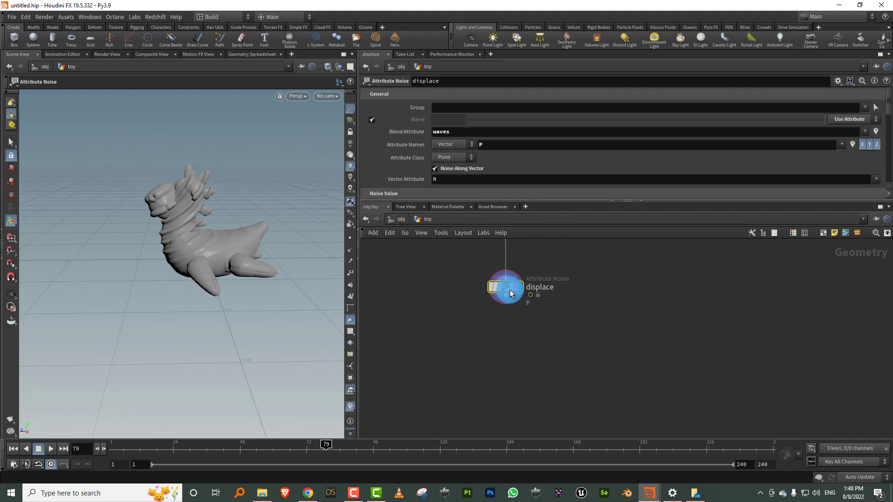
pyautogui.middleClick(476, 286)
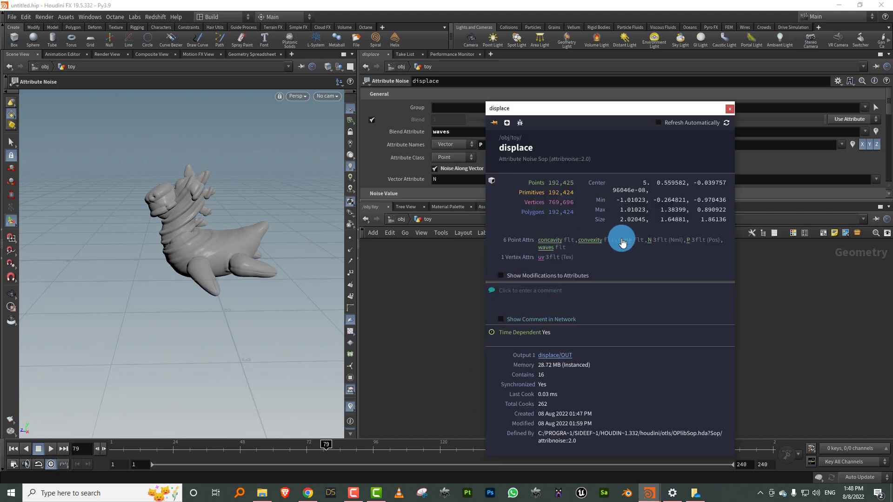
pyautogui.click(428, 325)
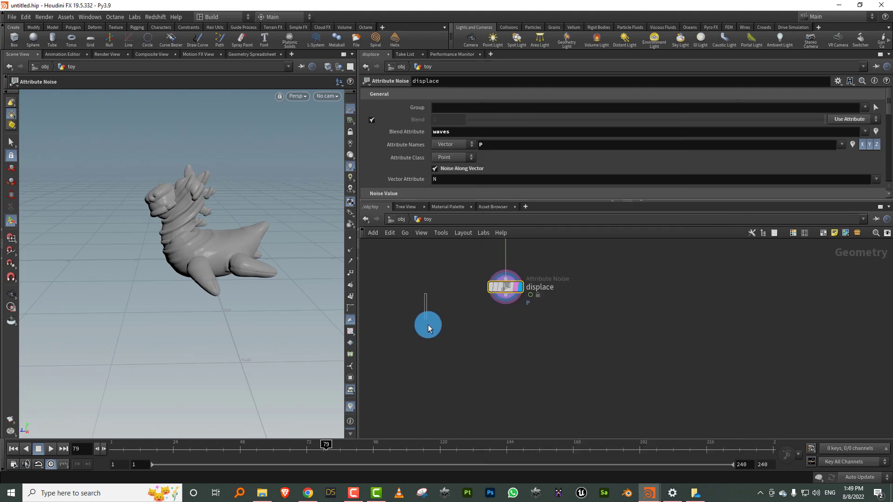
# Step: Add a Color node below displace, fed by its output, and display it in the viewport
pyautogui.moveTo(521, 332); pyautogui.dragTo(511, 363, button='middle')
pyautogui.press('Tab')
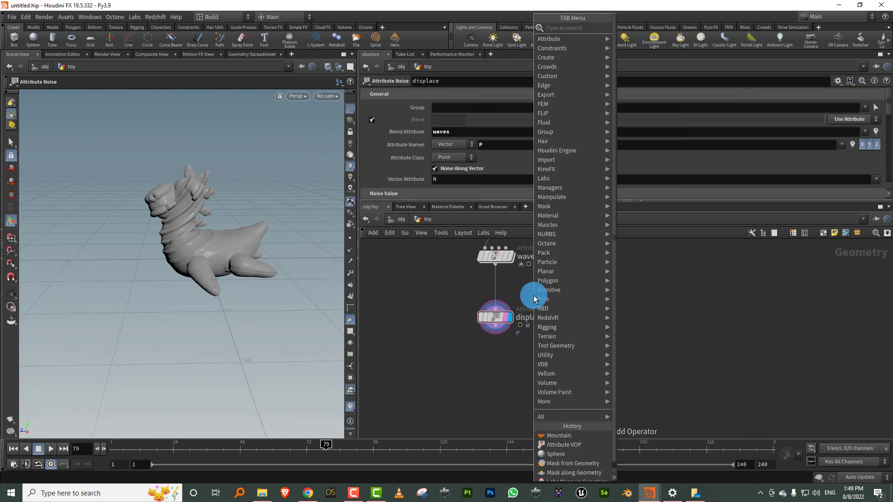
pyautogui.write('color')
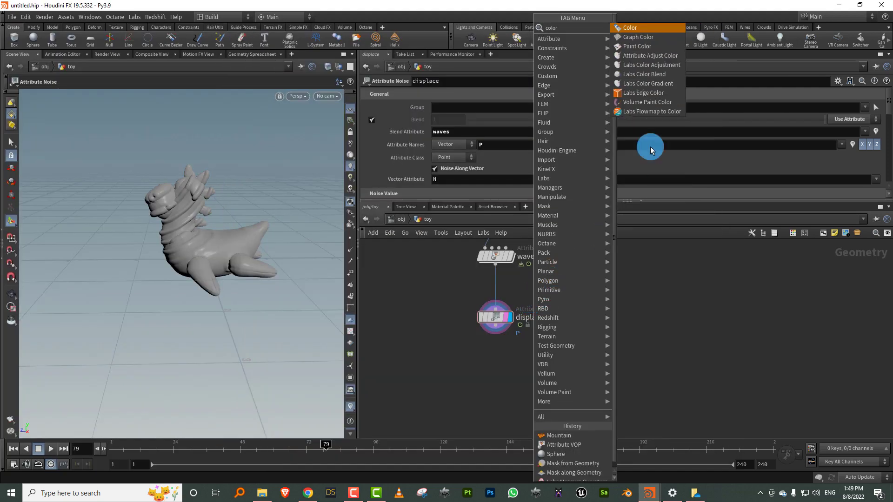
pyautogui.click(654, 29)
pyautogui.click(499, 360)
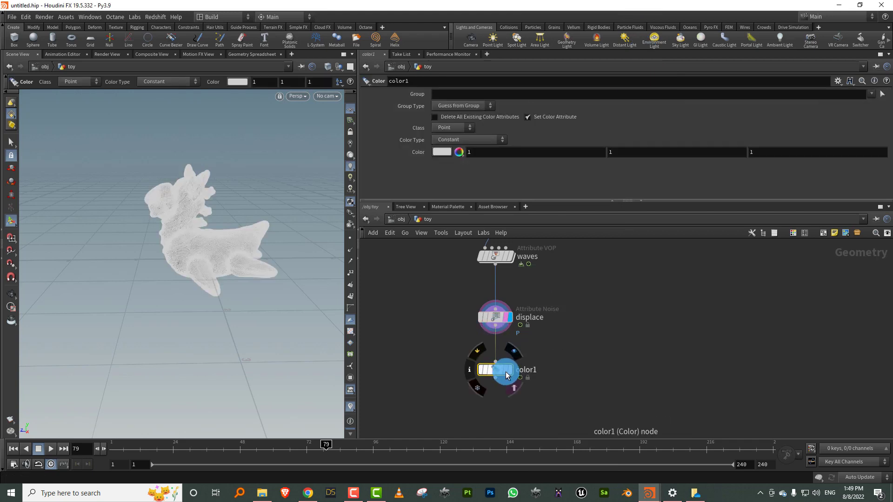
# Step: Set the Color node's Color Type to Ramp from Attribute, driven by the waves attribute
pyautogui.click(472, 140)
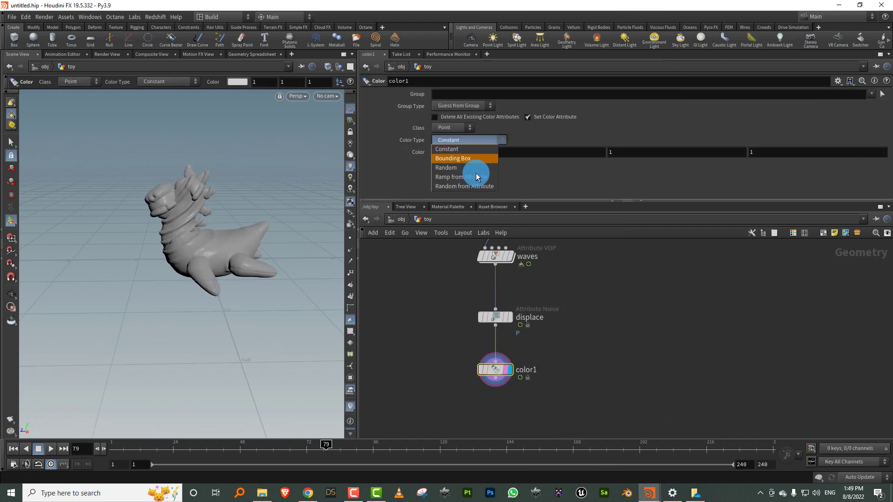
pyautogui.click(476, 185)
pyautogui.click(882, 151)
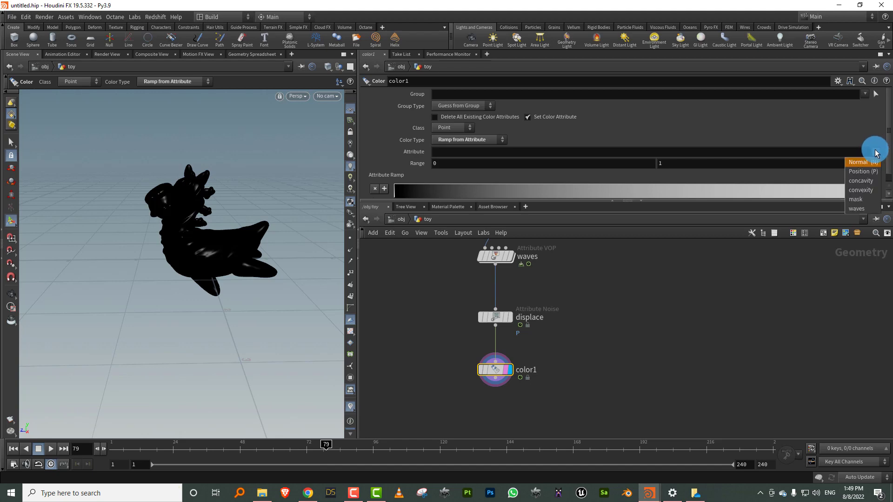
pyautogui.click(851, 218)
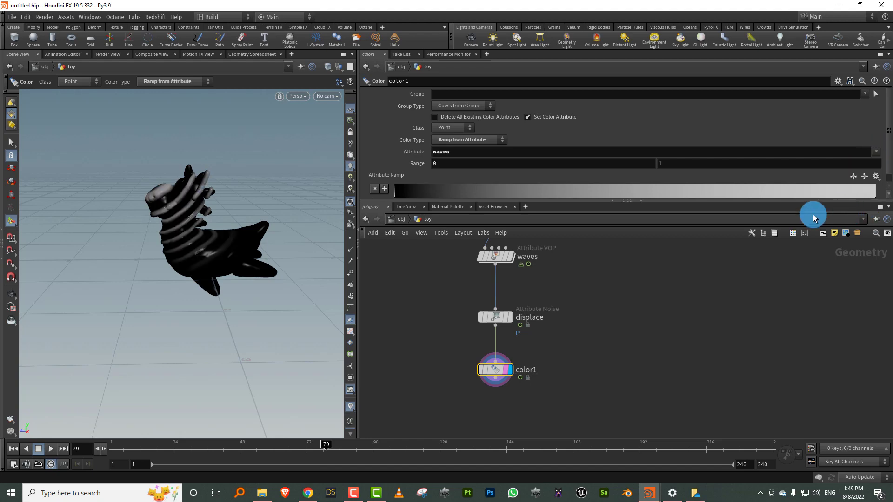
# Step: Set the Attribute Ramp's starting colour to blue with hue 209, saturation 1 and value about 0.9
pyautogui.moveTo(887, 149); pyautogui.dragTo(885, 181)
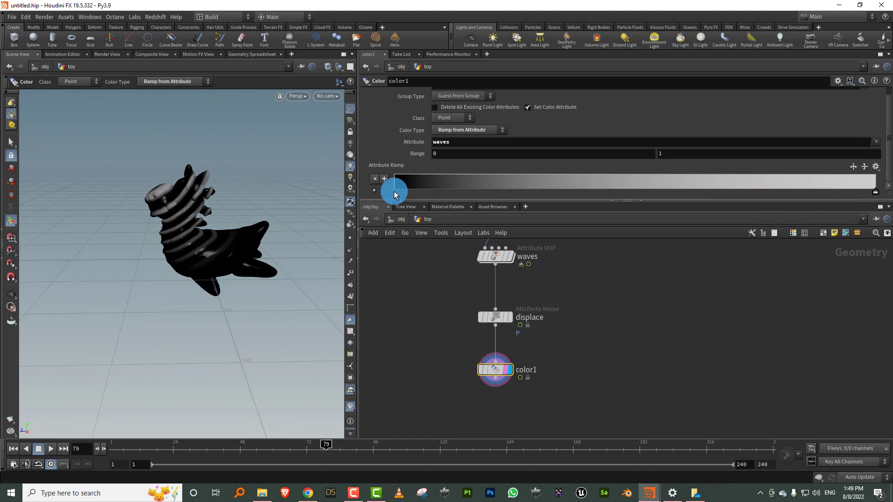
pyautogui.doubleClick(393, 190)
pyautogui.moveTo(499, 240); pyautogui.dragTo(554, 239)
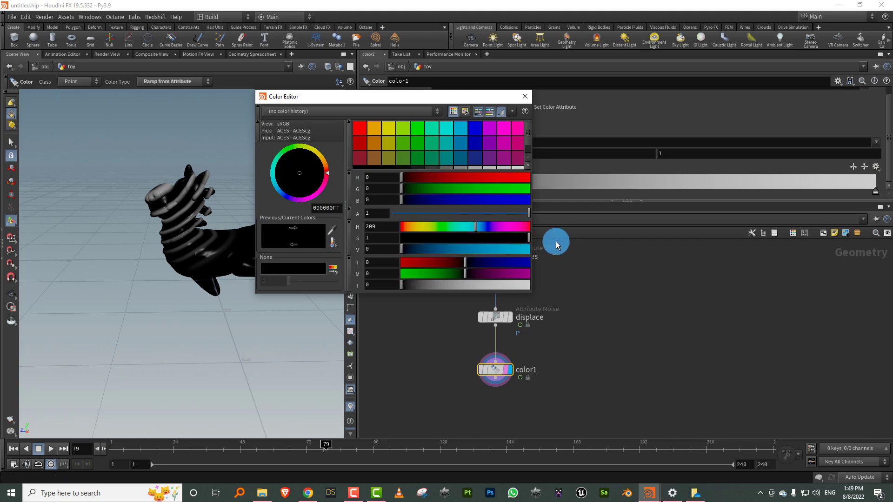
pyautogui.click(497, 249)
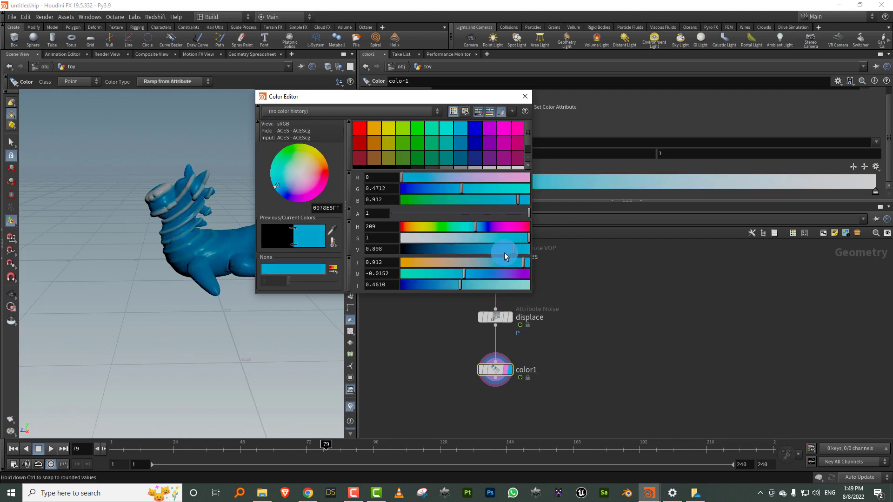
# Step: Set the ramp's end colour to orange with hue 39 and saturation 1, and move that key to about a third of the ramp
pyautogui.click(874, 191)
pyautogui.click(422, 228)
pyautogui.moveTo(480, 238); pyautogui.dragTo(554, 238)
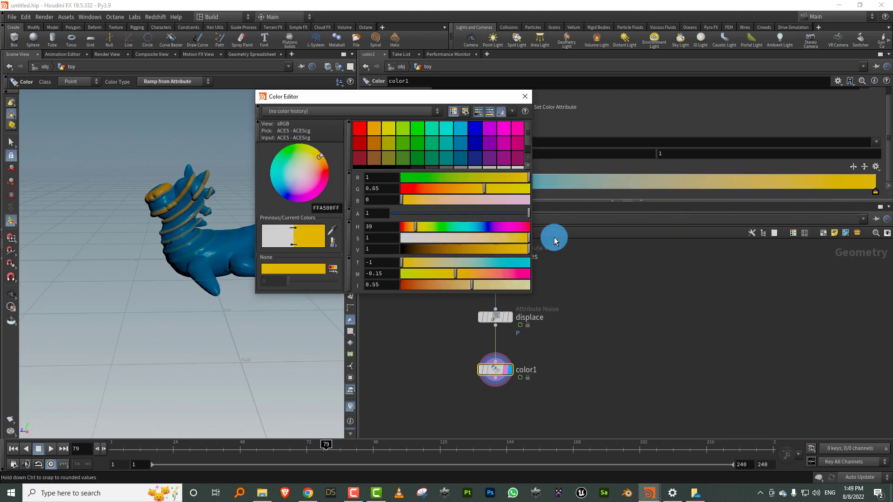
pyautogui.click(536, 98)
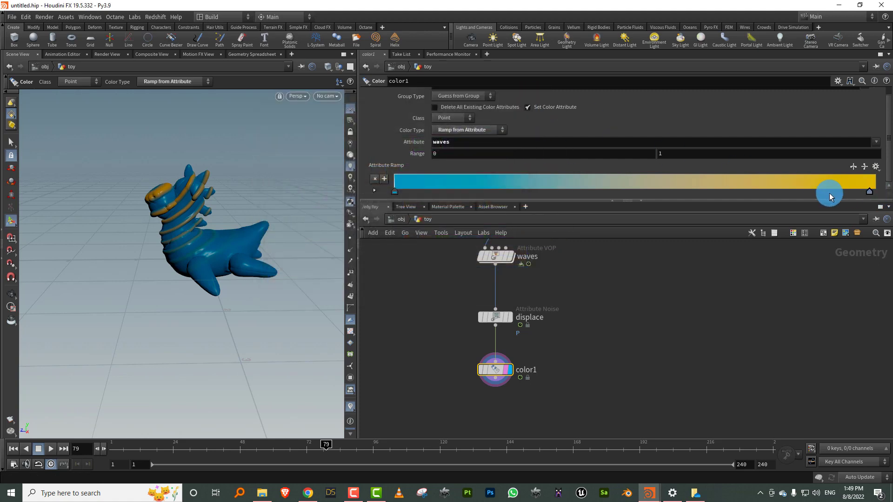
pyautogui.moveTo(875, 191); pyautogui.dragTo(569, 197)
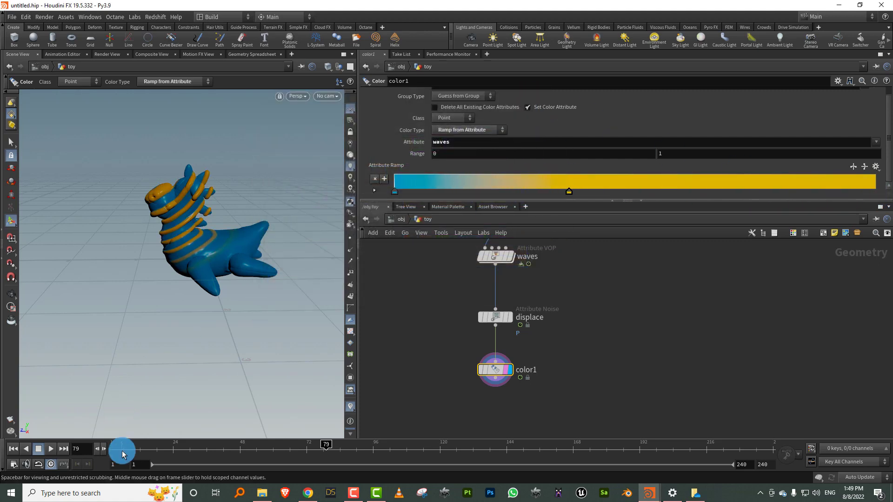
# Step: Play the animation from the start to around frame 78 and inspect the coloured waves on the toy from another angle
pyautogui.moveTo(121, 450); pyautogui.dragTo(112, 450)
pyautogui.click(52, 449)
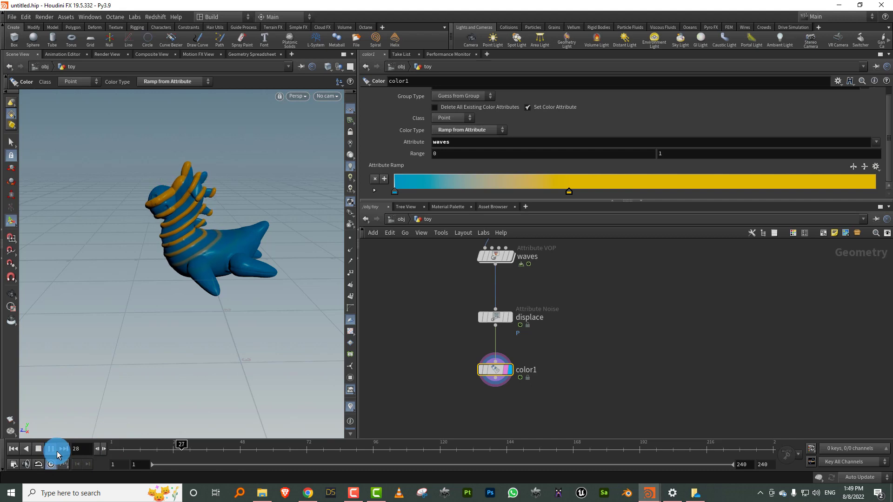
pyautogui.click(51, 449)
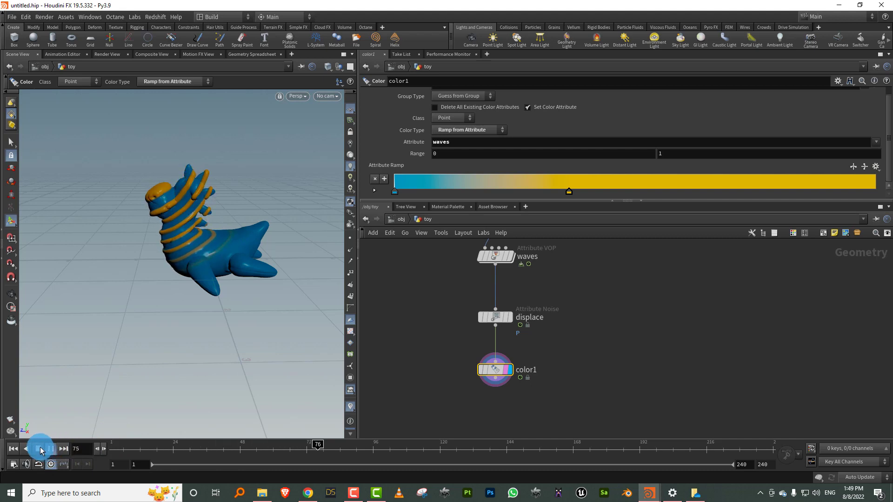
pyautogui.click(599, 315)
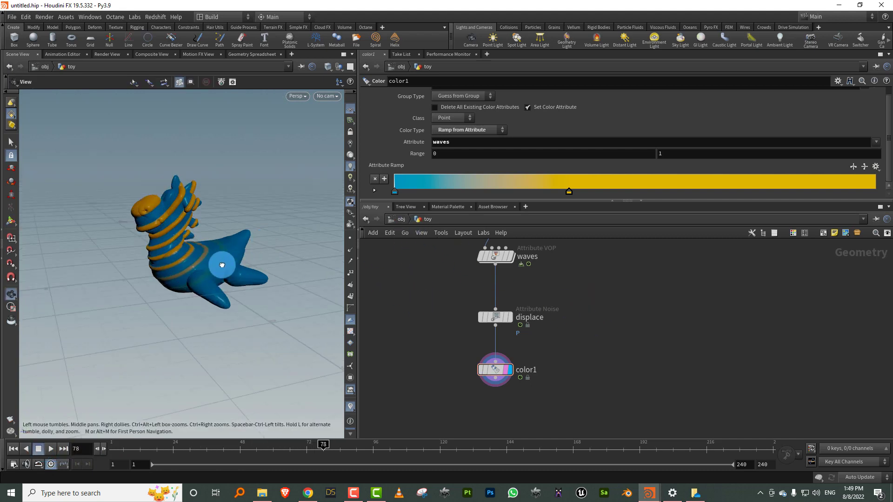
pyautogui.moveTo(219, 260); pyautogui.dragTo(313, 253)
# Step: Add a LOP Network node beside the toy geometry at object level and go inside it
pyautogui.click(400, 220)
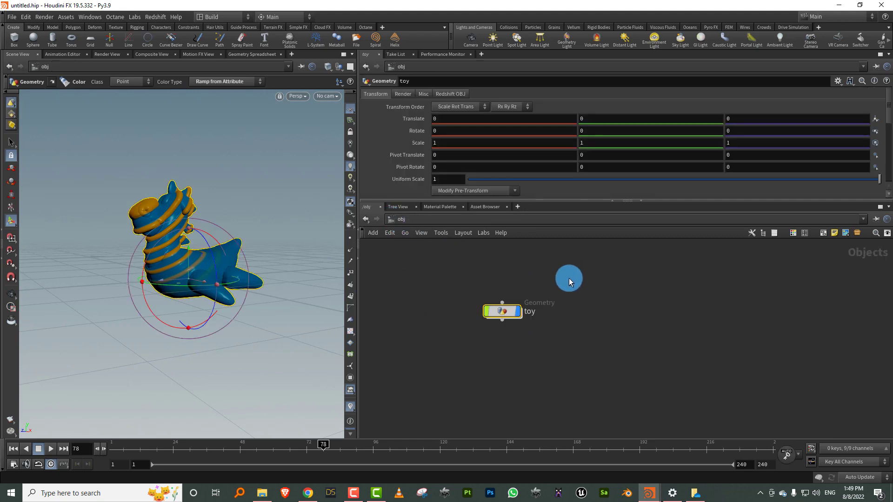
pyautogui.press('Tab')
pyautogui.write('lop')
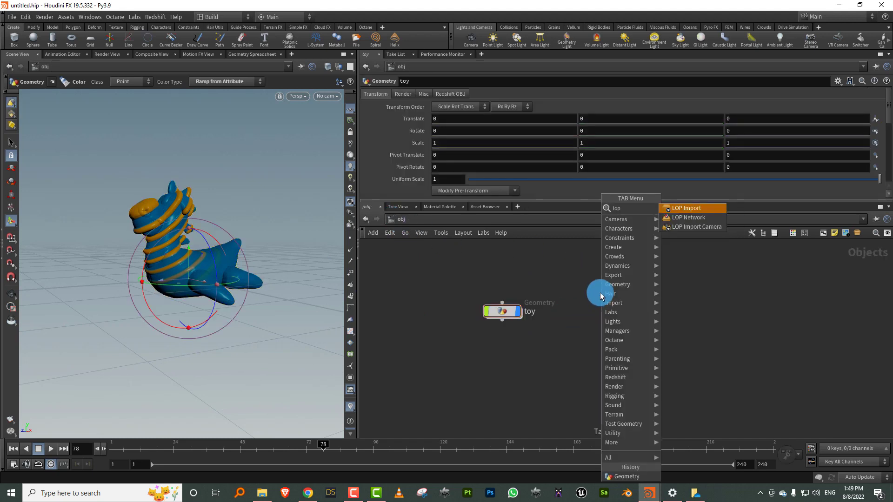
pyautogui.click(693, 217)
pyautogui.click(607, 293)
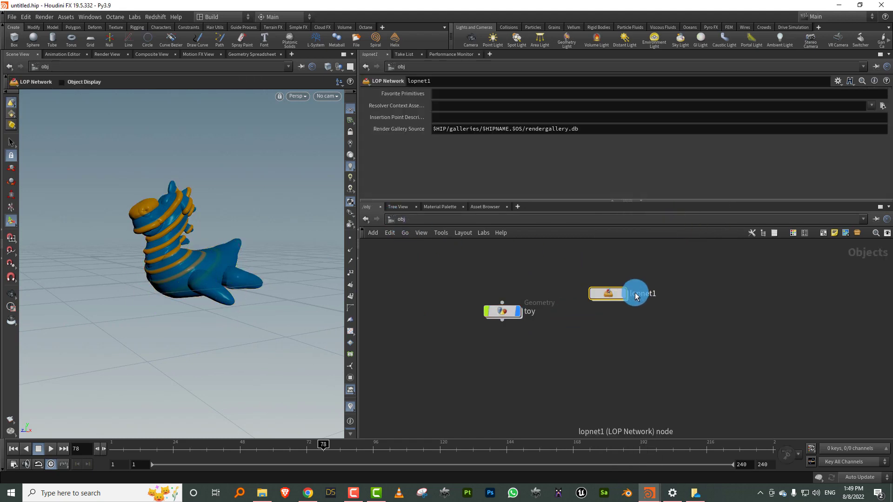
pyautogui.doubleClick(642, 293)
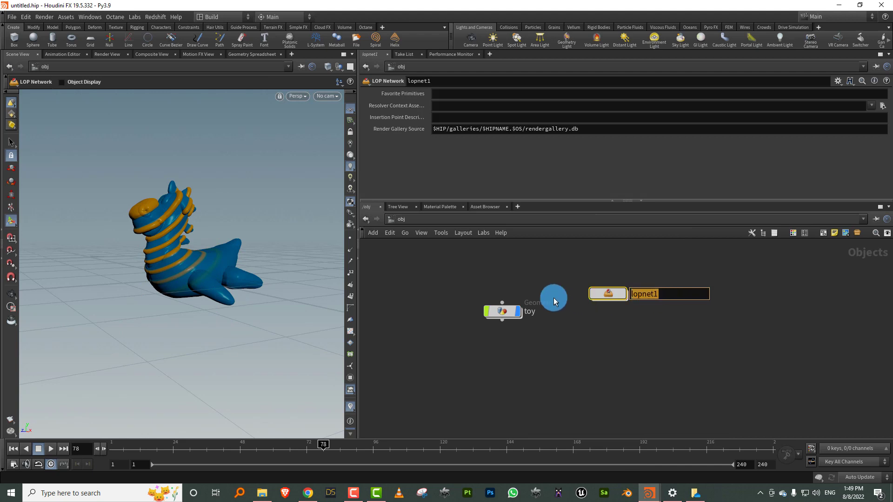
pyautogui.click(623, 316)
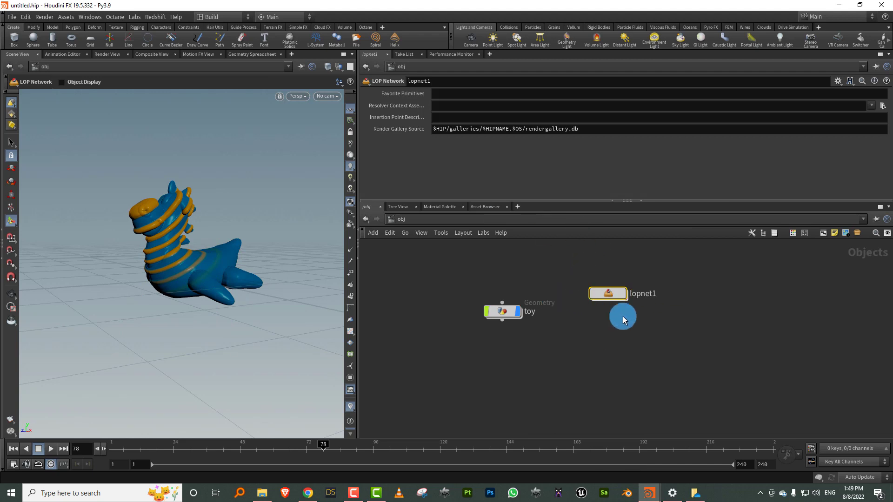
pyautogui.doubleClick(579, 316)
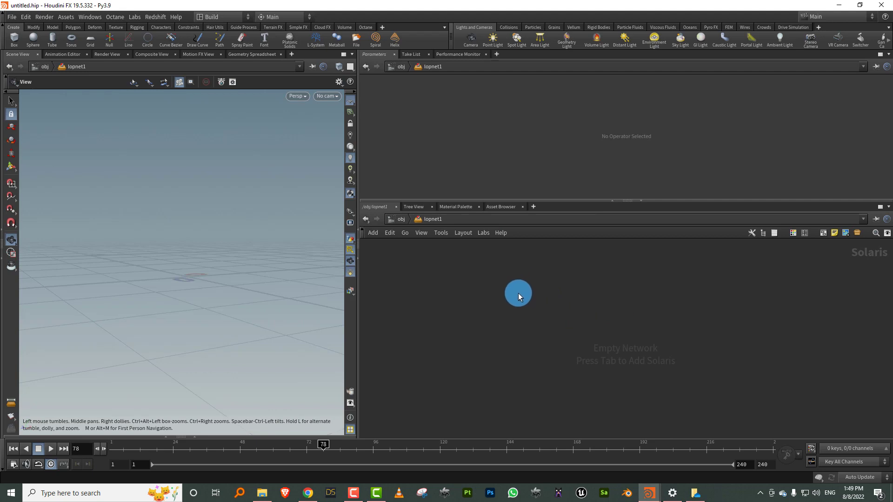
# Step: Add a SOP Import node in the LOP network and set its SOP Path to /obj/toy
pyautogui.press('Tab')
pyautogui.write('sop')
pyautogui.click(614, 208)
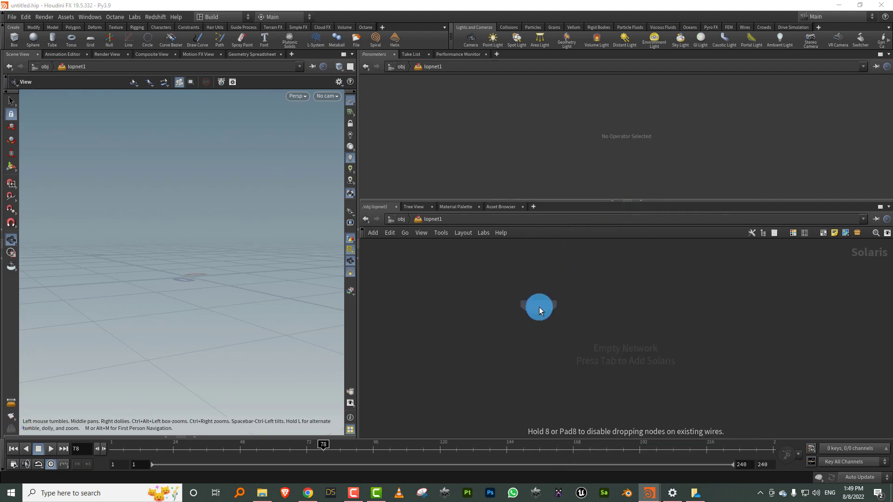
pyautogui.click(539, 307)
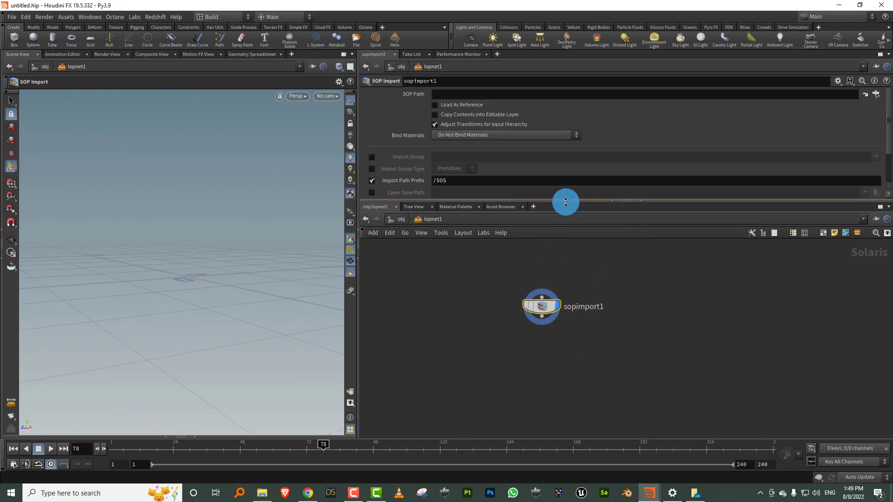
pyautogui.moveTo(565, 202); pyautogui.dragTo(566, 237)
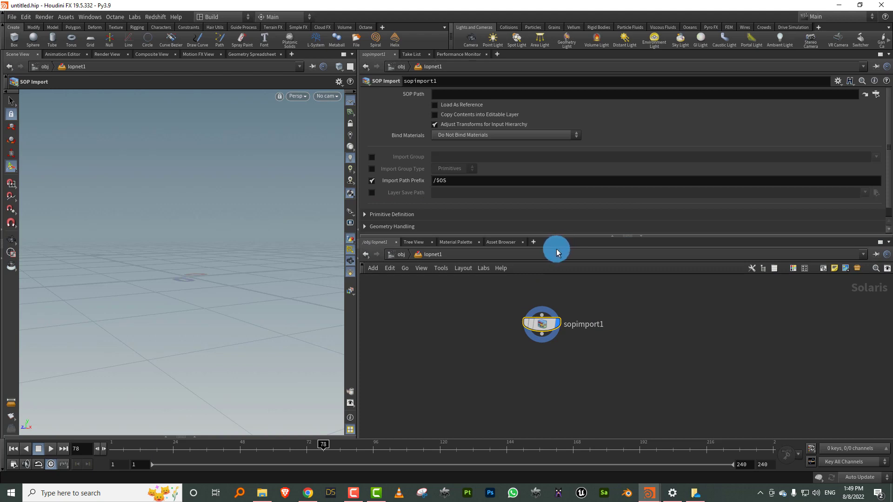
pyautogui.click(873, 96)
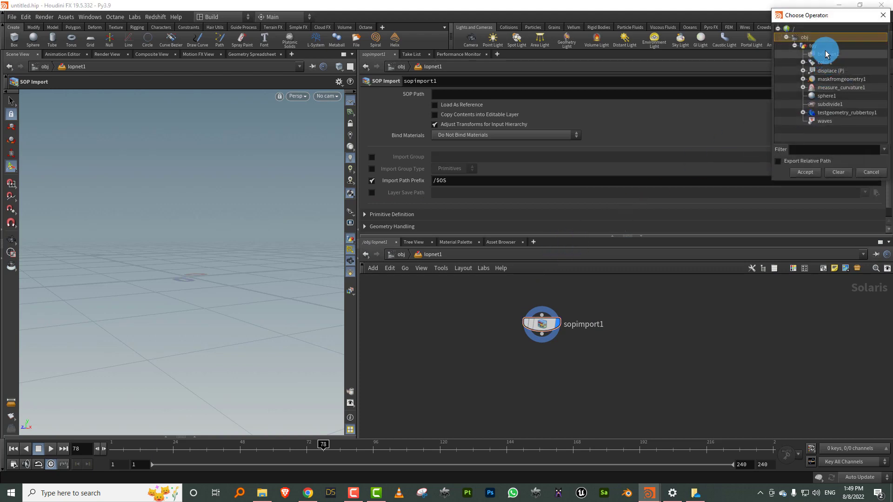
pyautogui.click(805, 172)
pyautogui.click(431, 300)
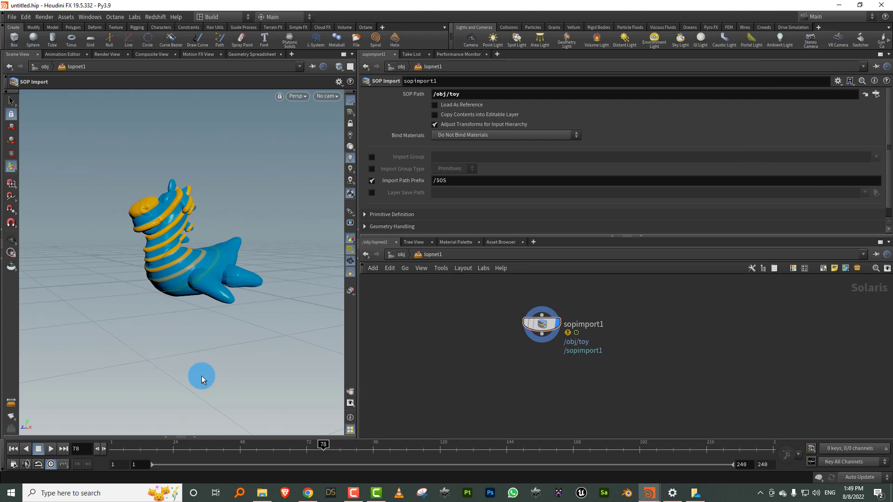
# Step: Split the viewport pane into upper and lower halves and turn the lower one into a Scene Graph Tree
pyautogui.click(351, 54)
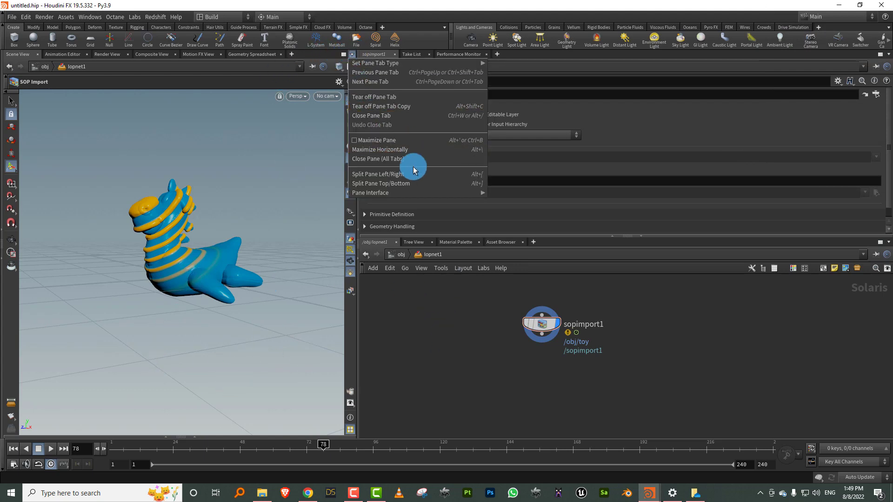
pyautogui.click(408, 183)
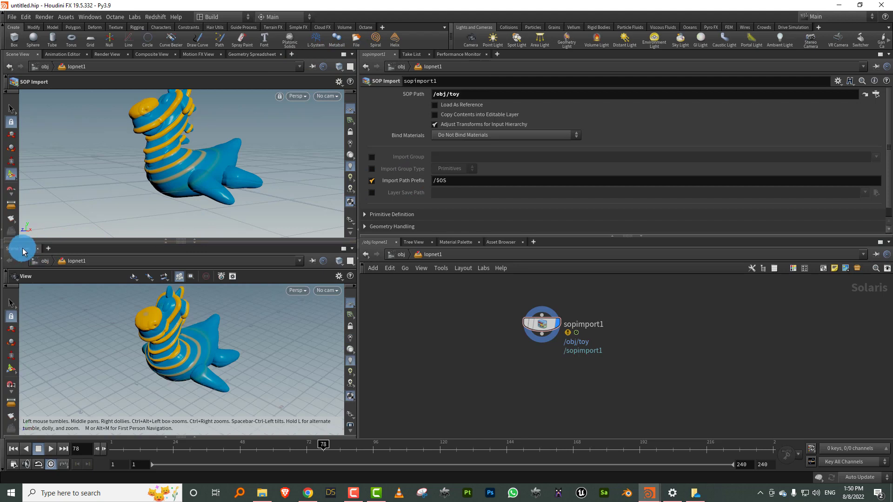
pyautogui.click(20, 248)
pyautogui.moveTo(61, 374)
pyautogui.click(132, 373)
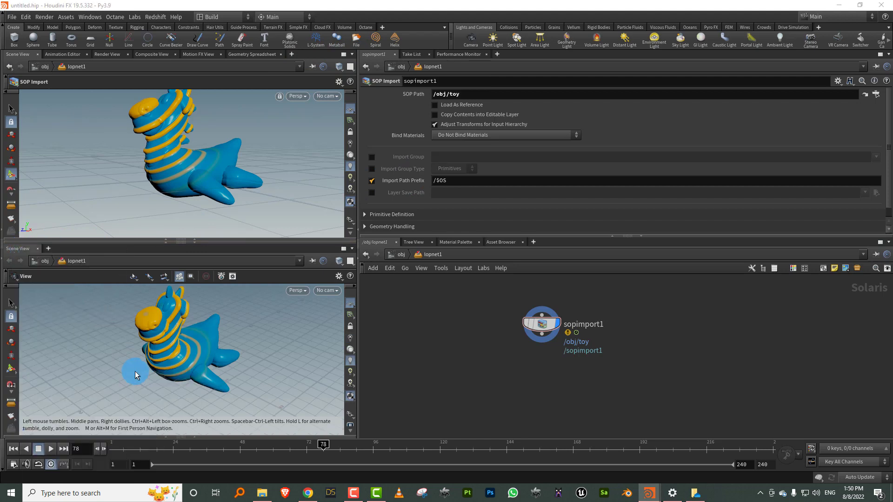
# Step: Rename the SOP Import node to toy
pyautogui.doubleClick(581, 325)
pyautogui.write('toy')
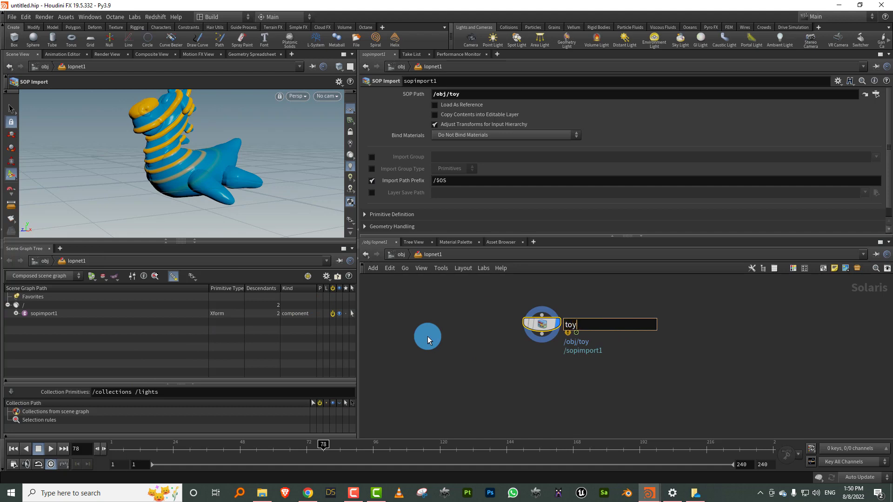
pyautogui.press('Return')
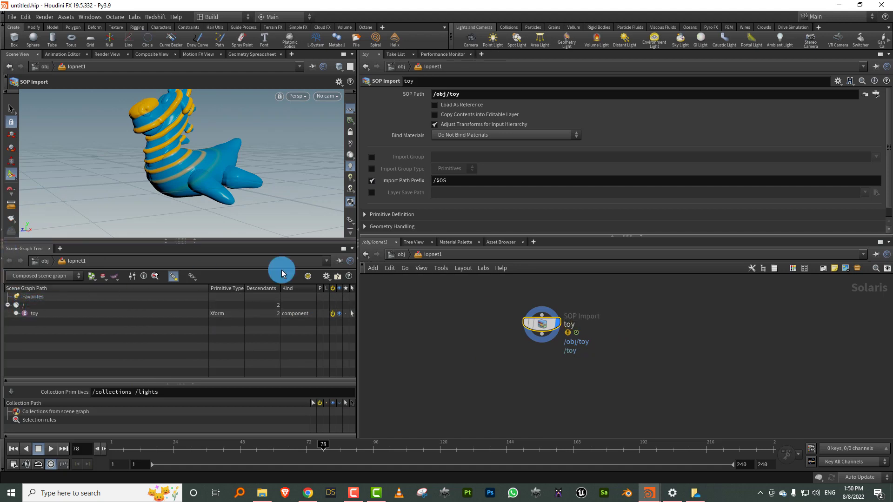
# Step: Add a Dome Light node after the toy import and use studio018.hdr as its texture
pyautogui.press('Tab')
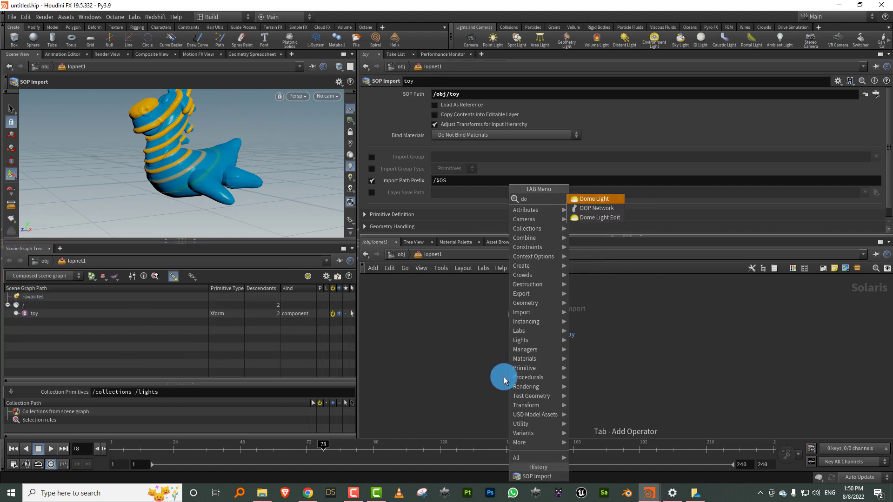
pyautogui.click(603, 202)
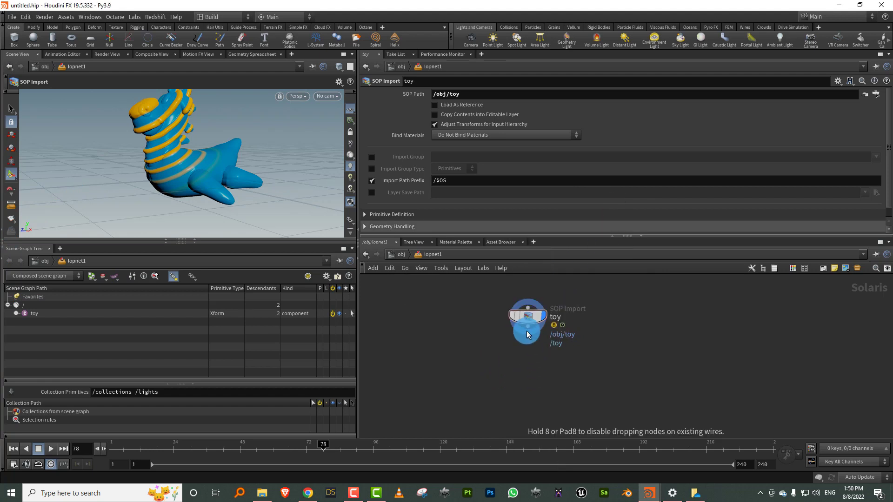
pyautogui.click(527, 383)
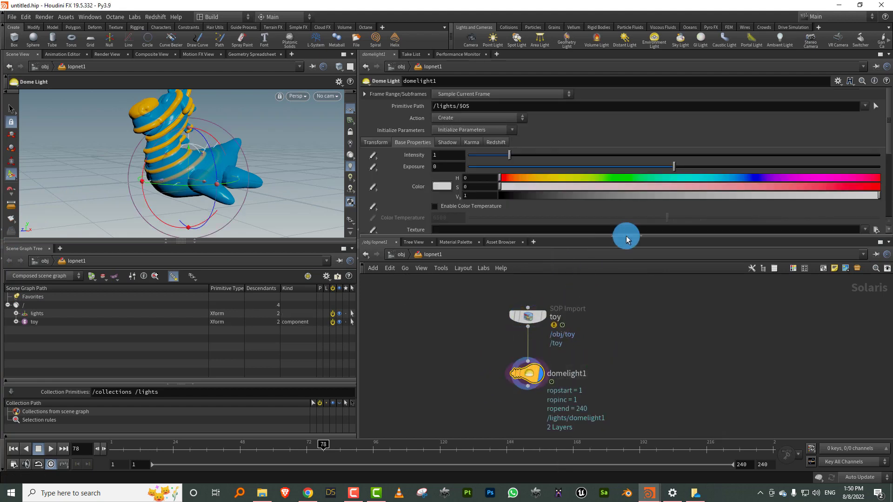
pyautogui.scroll(-3, 880, 158)
pyautogui.click(865, 171)
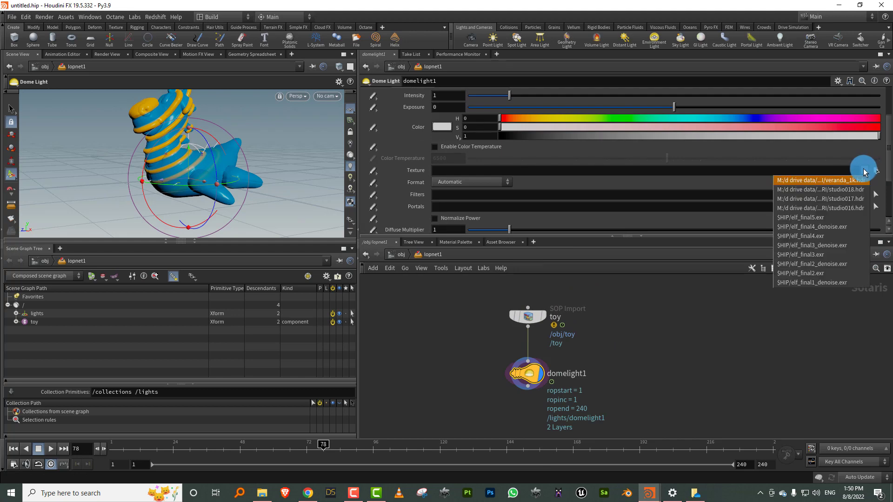
pyautogui.click(861, 189)
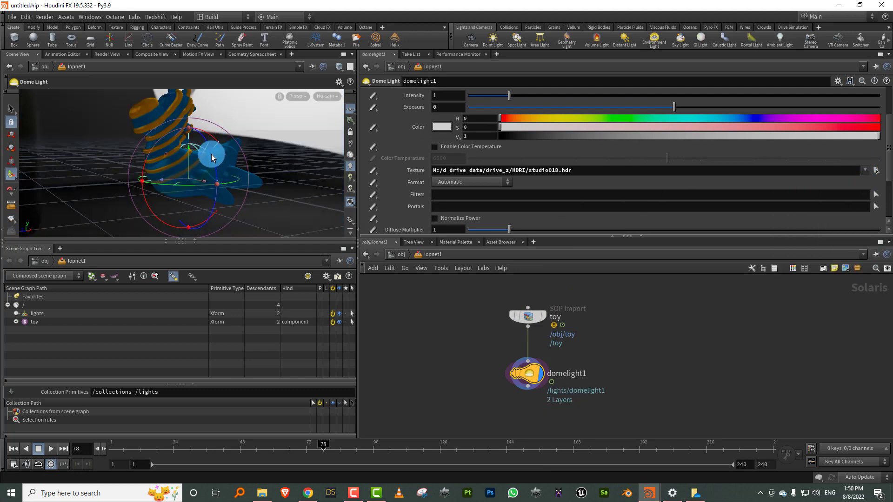
# Step: Switch the viewport to high quality lighting with shadows, without the reference grid, and make the viewport taller
pyautogui.keyDown('alt'); pyautogui.moveTo(211, 154); pyautogui.dragTo(209, 174); pyautogui.keyUp('alt')
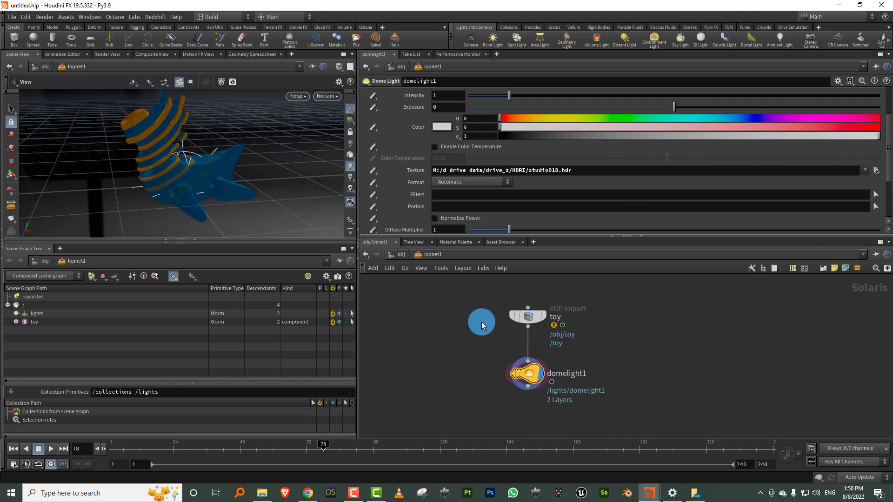
pyautogui.click(351, 200)
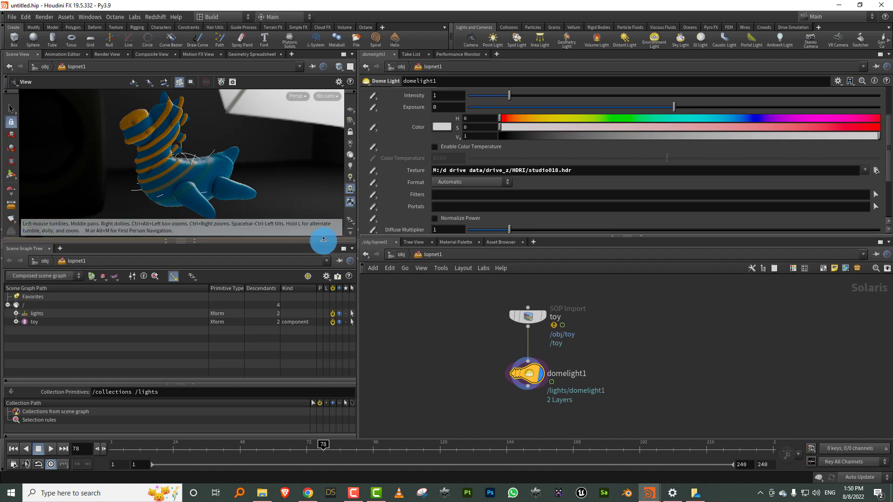
pyautogui.moveTo(320, 255); pyautogui.dragTo(319, 265)
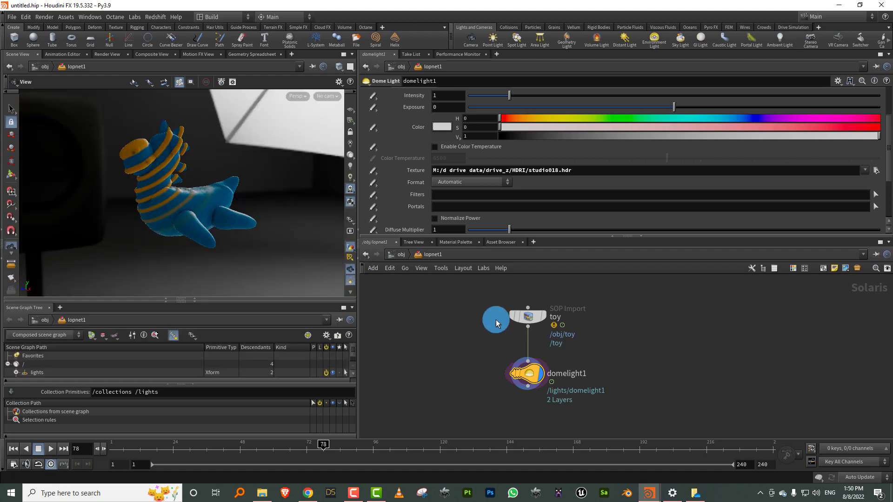
# Step: Add a Material Linker node below the dome light
pyautogui.press('Tab')
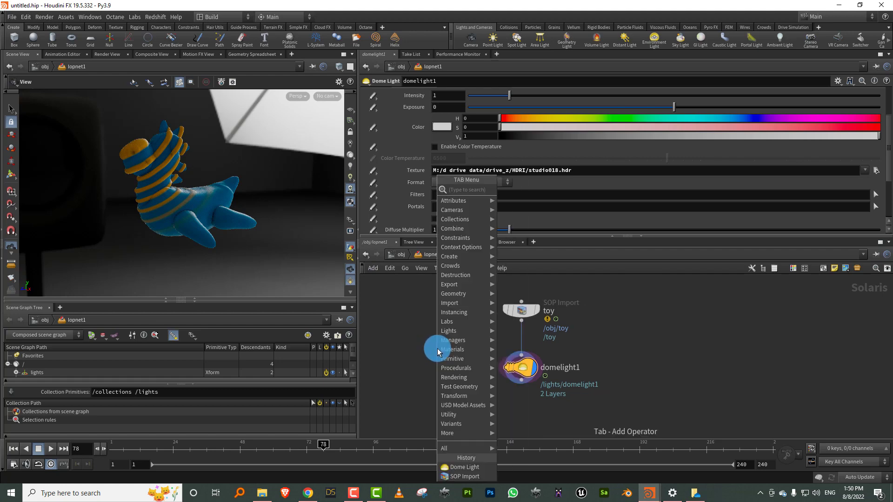
pyautogui.write('mater')
pyautogui.click(549, 203)
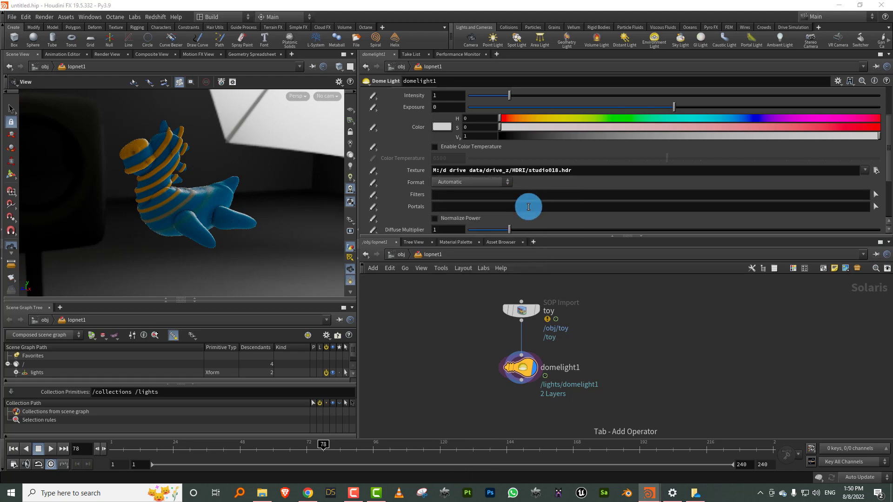
pyautogui.click(525, 377)
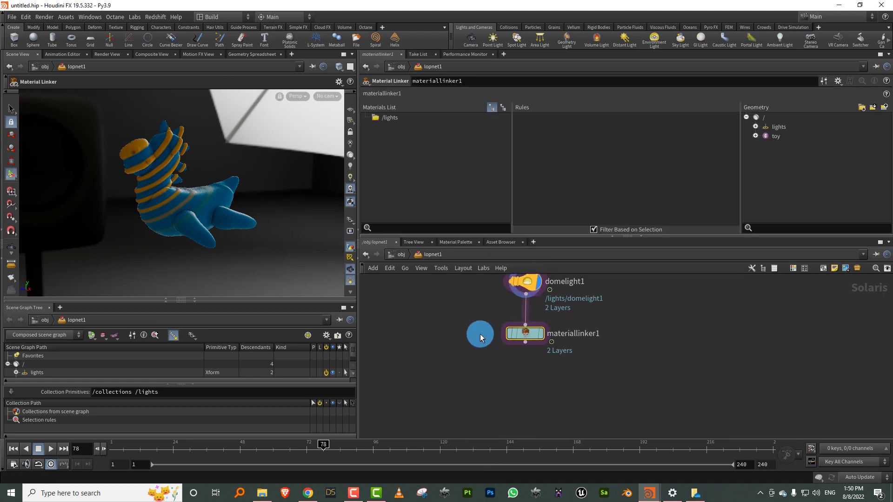
# Step: Add an Assign Material node lower down in the LOP network, leaving room above it for another node
pyautogui.press('Tab')
pyautogui.write('ass')
pyautogui.click(593, 181)
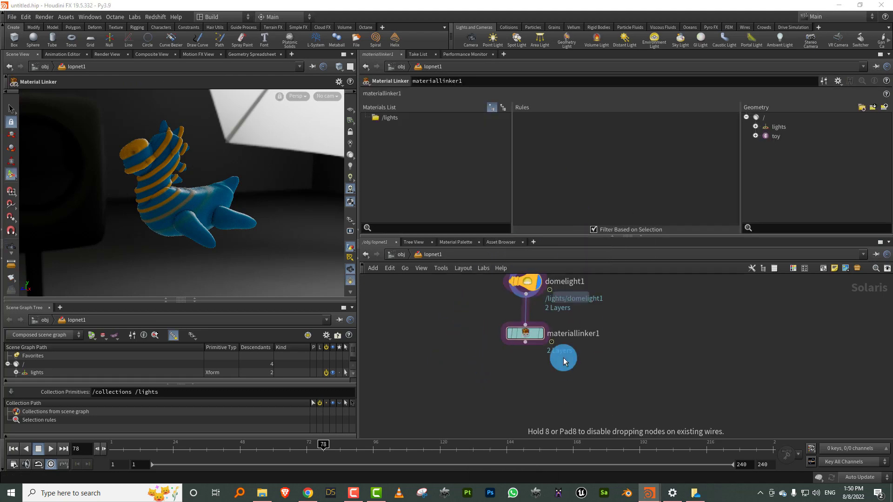
pyautogui.click(521, 404)
# Step: Replace the Material Linker with a Material Library node and wire it between the dome light and the Assign Material node
pyautogui.click(562, 334)
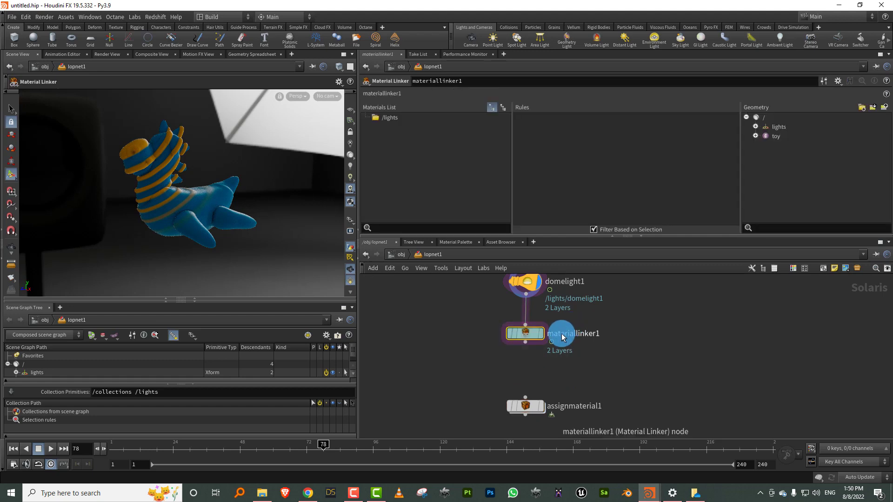
pyautogui.press('Delete')
pyautogui.press('Tab')
pyautogui.write('ma')
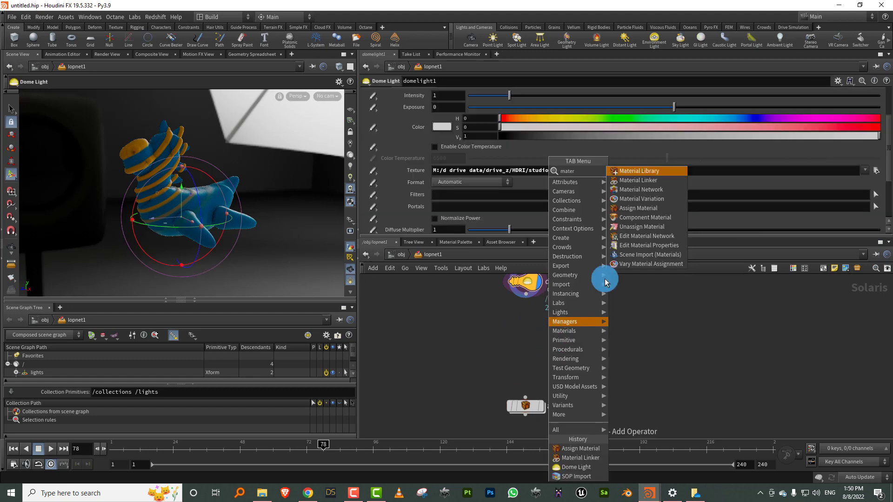
pyautogui.click(660, 181)
pyautogui.click(529, 338)
pyautogui.moveTo(525, 294); pyautogui.dragTo(525, 332)
pyautogui.moveTo(526, 349); pyautogui.dragTo(524, 397)
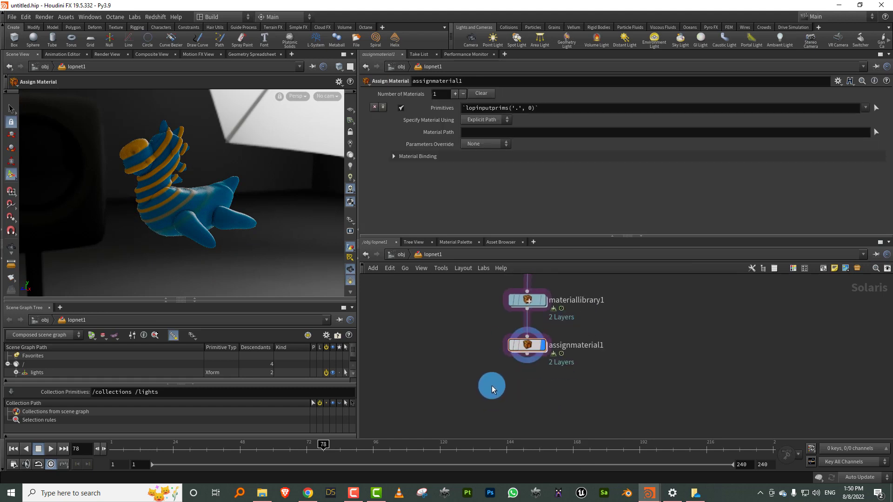
# Step: Add Karma Render Settings with its USD Render ROP below the Assign Material node
pyautogui.press('Tab')
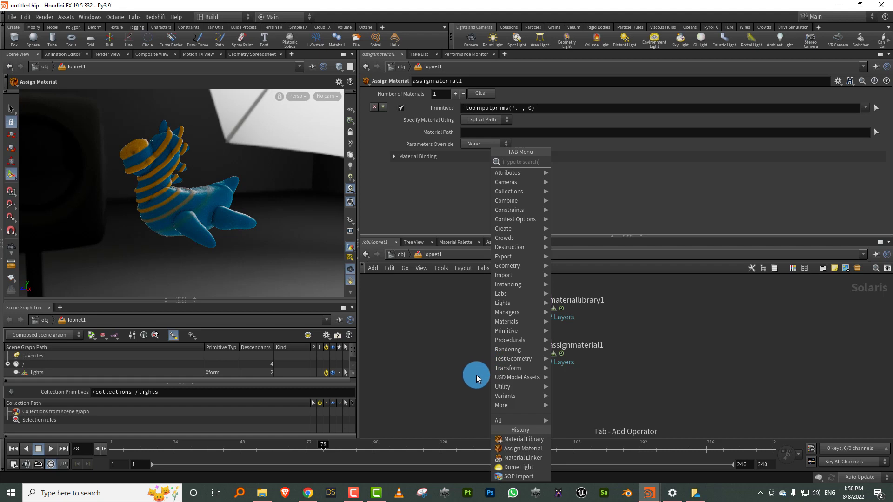
pyautogui.write('karm')
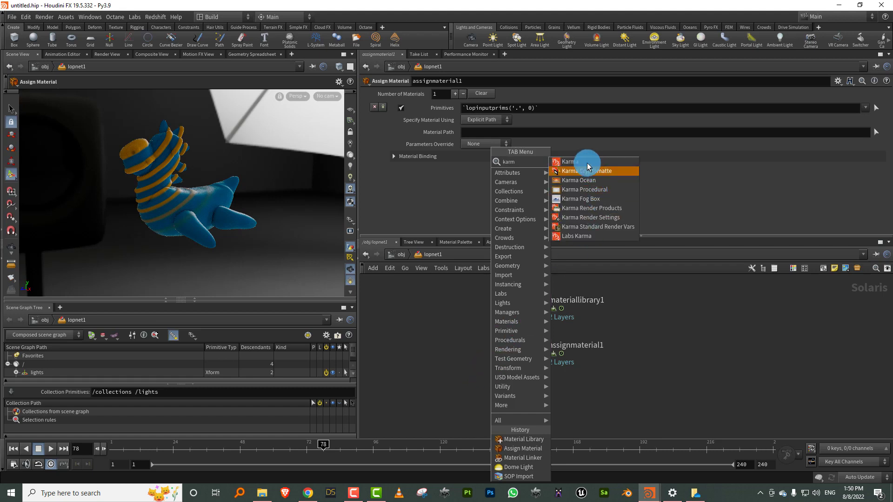
pyautogui.click(590, 218)
pyautogui.click(532, 406)
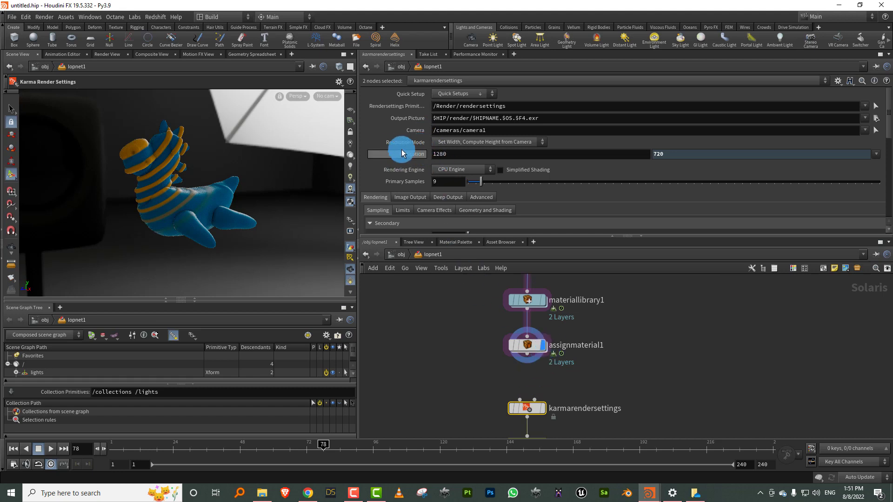
# Step: Set the Karma render settings' resolution mode to Manual and connect the Assign Material output to the node's first input
pyautogui.click(447, 141)
pyautogui.click(462, 157)
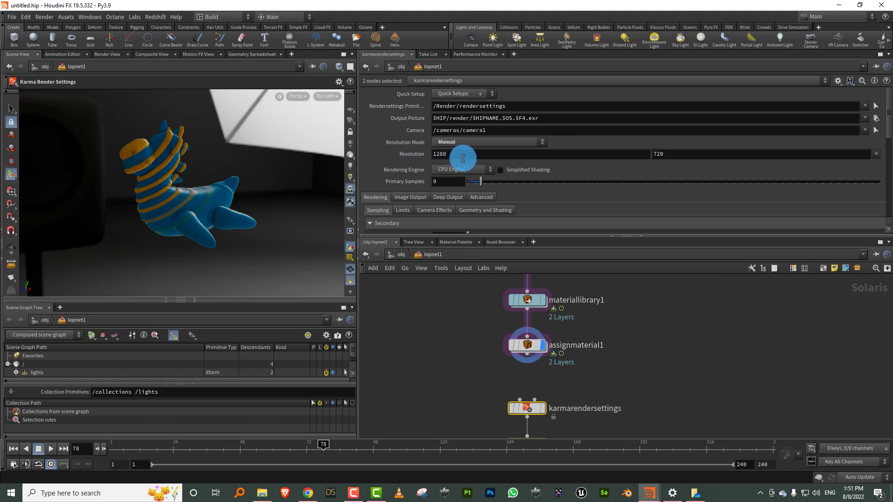
pyautogui.moveTo(473, 379); pyautogui.dragTo(455, 321, button='middle')
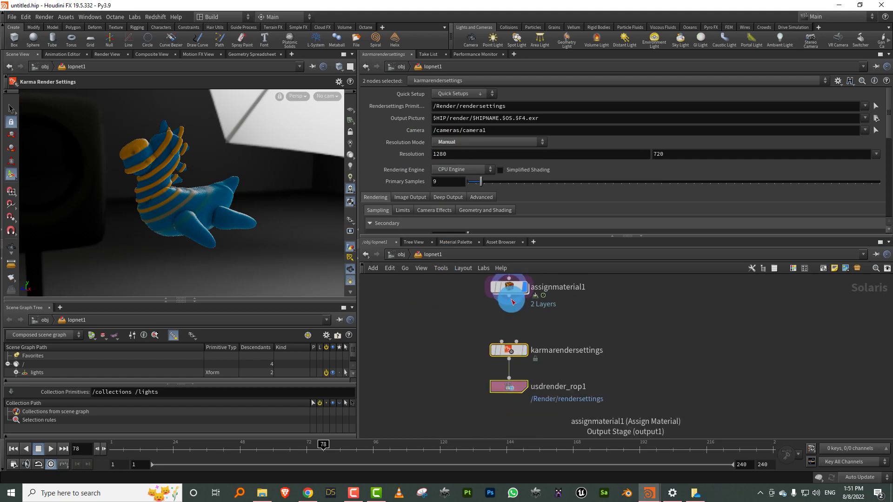
pyautogui.moveTo(512, 302); pyautogui.dragTo(492, 341)
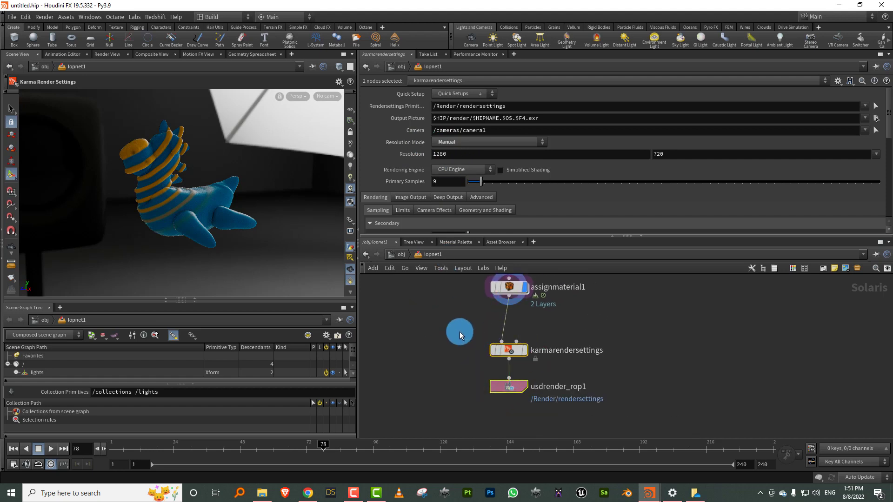
pyautogui.click(512, 350)
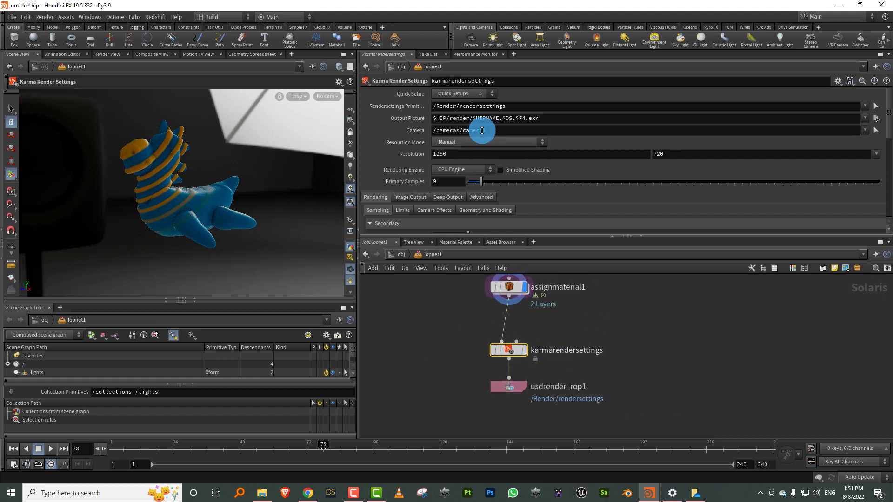
pyautogui.click(450, 142)
pyautogui.click(451, 144)
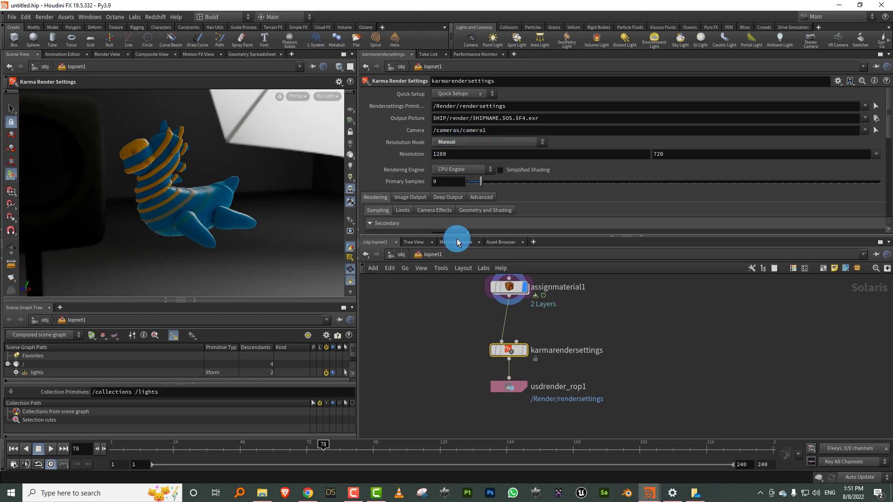
# Step: Make the Karma render settings node the displayed one and set its rendering engine to XPU Engine (Beta)
pyautogui.moveTo(462, 382); pyautogui.dragTo(561, 408)
pyautogui.click(512, 350)
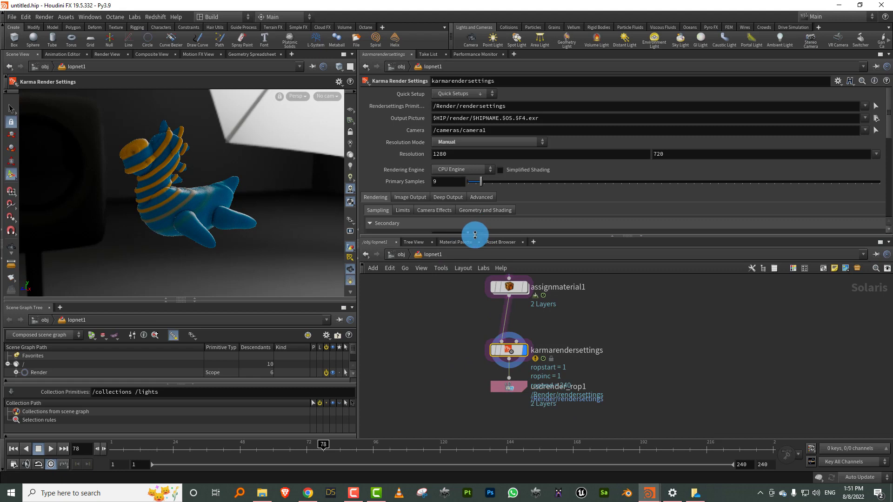
pyautogui.moveTo(474, 237); pyautogui.dragTo(516, 198)
pyautogui.click(463, 170)
pyautogui.click(462, 180)
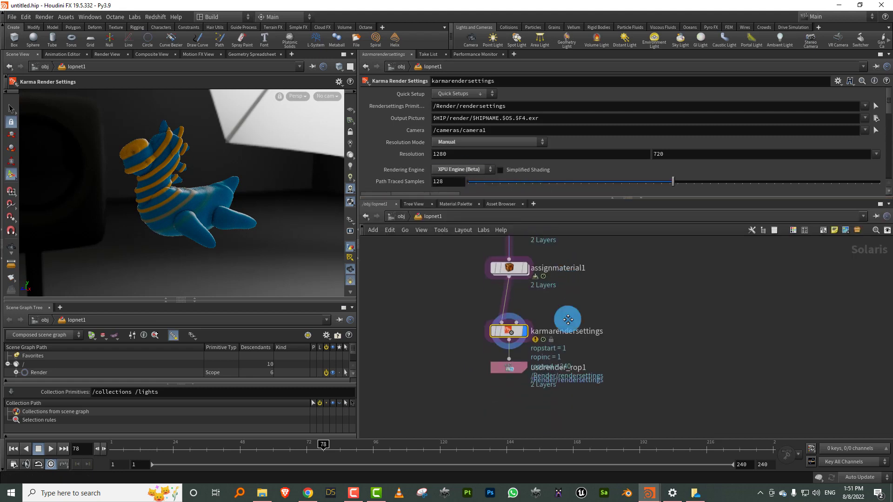
# Step: Go inside the Material Library node and add a Karma MaterialX Subnet
pyautogui.moveTo(505, 228); pyautogui.dragTo(489, 293, button='middle')
pyautogui.doubleClick(489, 292)
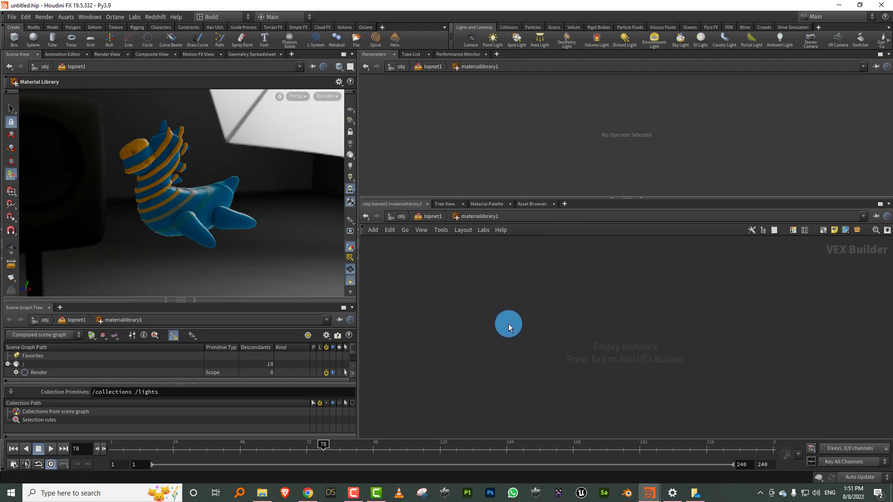
pyautogui.press('Tab')
pyautogui.write('karma')
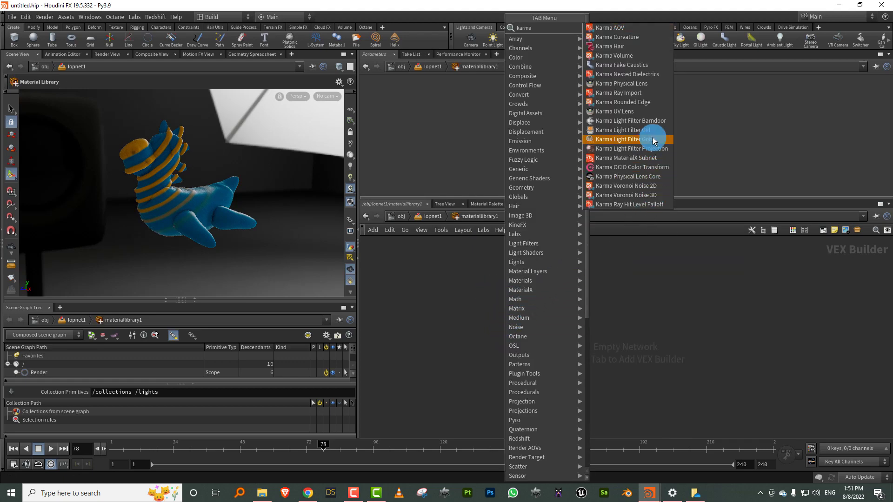
pyautogui.click(647, 158)
pyautogui.click(553, 273)
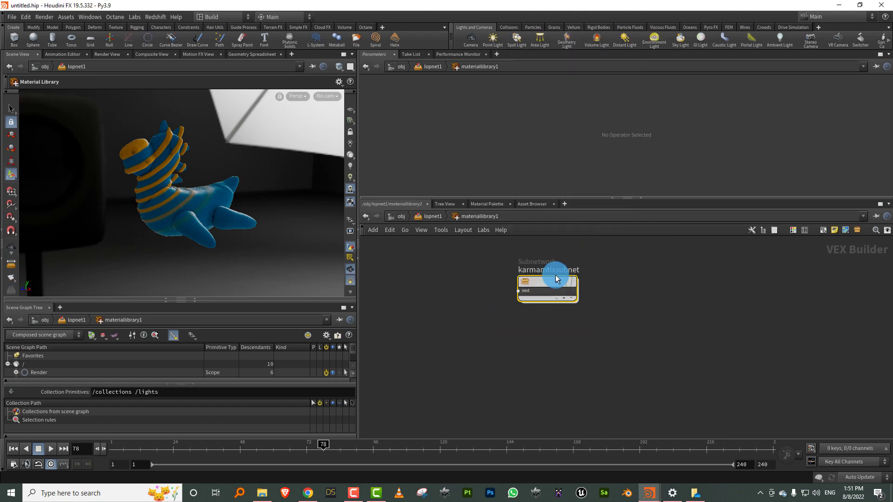
# Step: Rename the Karma MaterialX subnet to attributes and return to the lopnet1 level
pyautogui.click(555, 272)
pyautogui.moveTo(588, 271); pyautogui.dragTo(478, 249)
pyautogui.write('at')
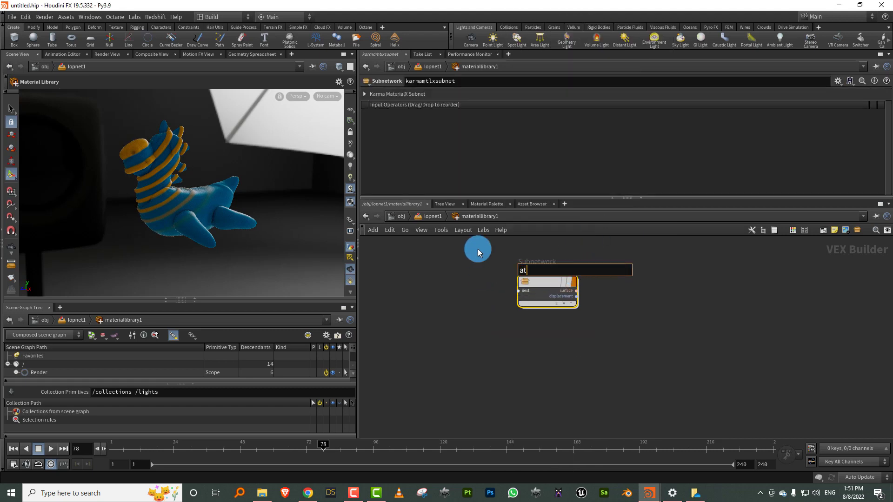
pyautogui.write('tributes')
pyautogui.press('Return')
pyautogui.click(433, 217)
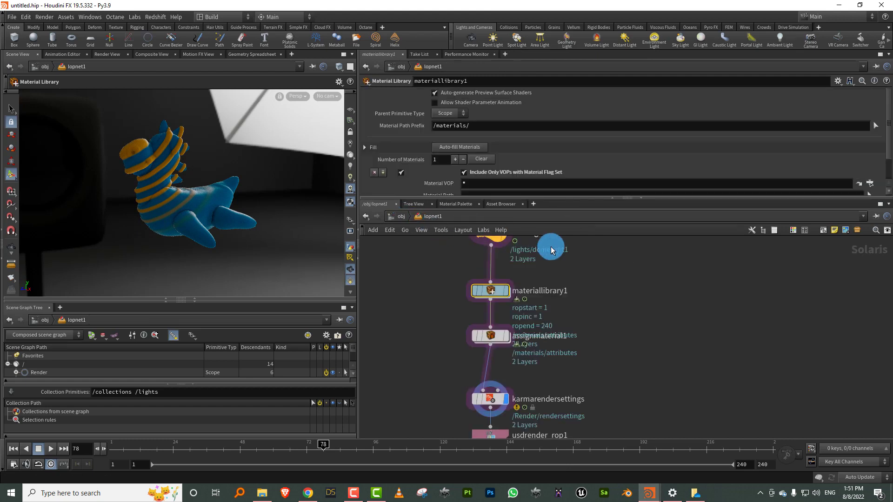
# Step: Enlarge the scene graph tree and set the Assign Material node's primitives to /toy and its material path to /materials/attributes
pyautogui.moveTo(451, 328); pyautogui.dragTo(560, 345)
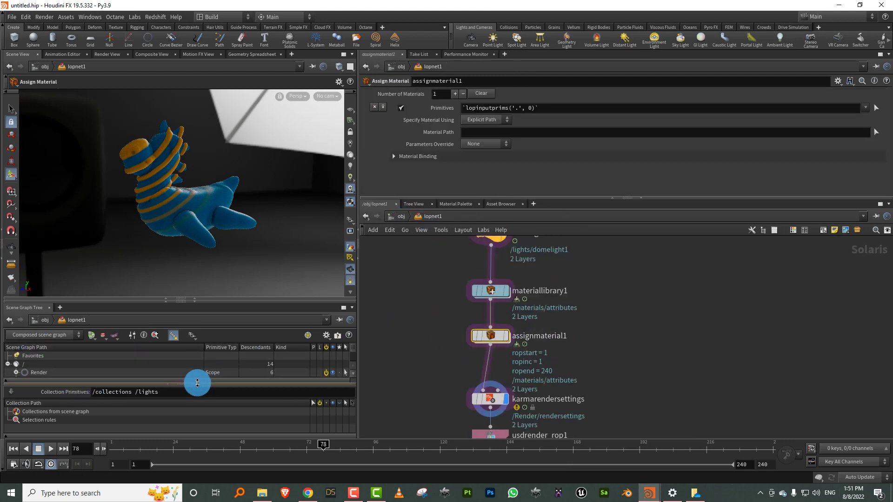
pyautogui.click(192, 386)
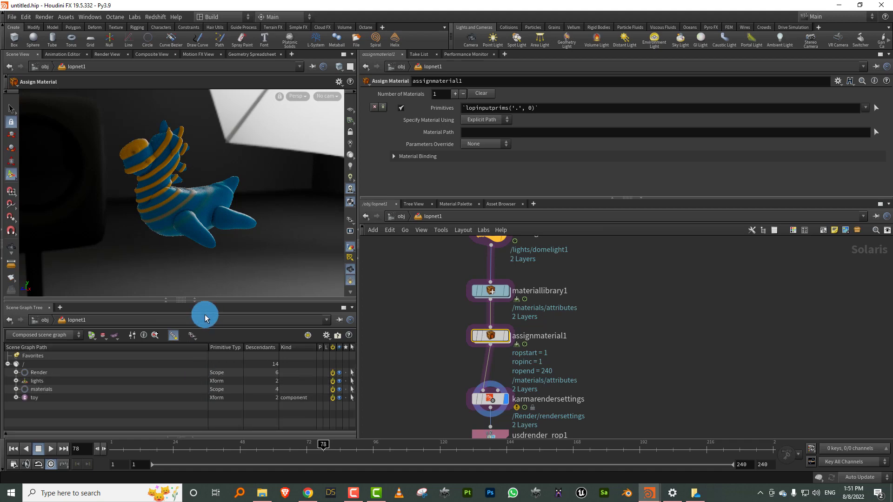
pyautogui.moveTo(208, 303); pyautogui.dragTo(210, 229)
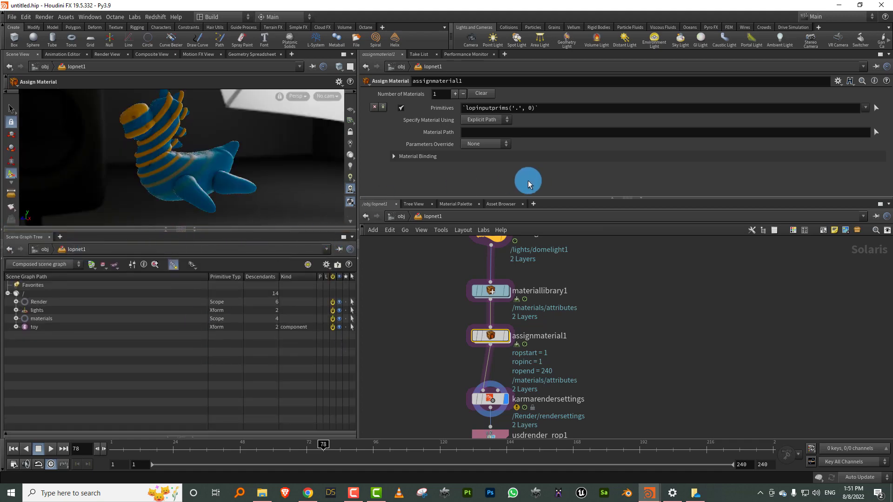
pyautogui.moveTo(30, 327); pyautogui.dragTo(480, 108)
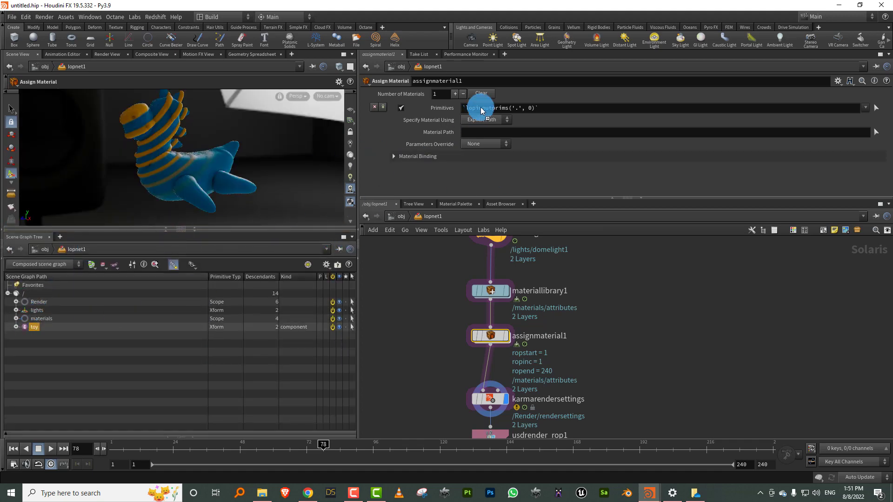
pyautogui.click(16, 318)
pyautogui.moveTo(44, 326); pyautogui.dragTo(480, 137)
pyautogui.moveTo(431, 242); pyautogui.dragTo(480, 132)
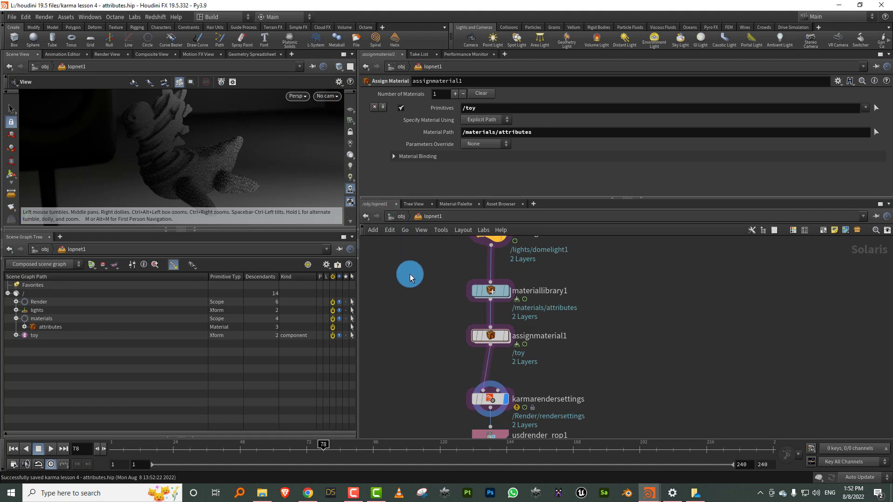
# Step: Switch the viewport renderer to Karma and enlarge the viewport to view the toy from the other side
pyautogui.click(298, 96)
pyautogui.click(315, 140)
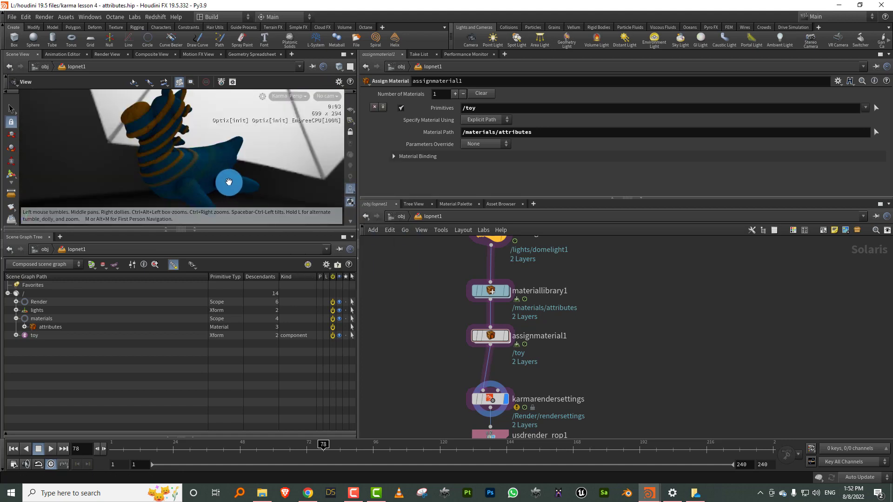
pyautogui.moveTo(211, 226); pyautogui.dragTo(211, 332)
pyautogui.moveTo(158, 203); pyautogui.dragTo(200, 195)
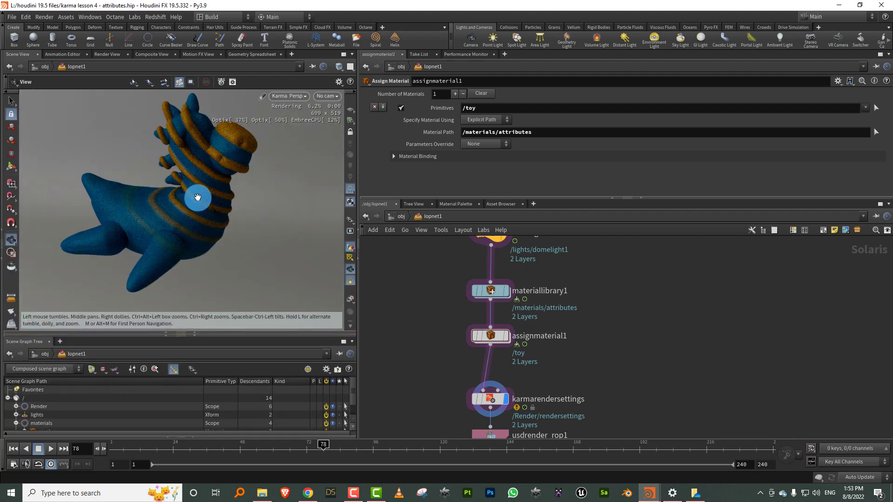
# Step: Rotate the dome light with its viewport handle to change how the HDRI lights the toy
pyautogui.moveTo(464, 269); pyautogui.dragTo(445, 303, button='middle')
pyautogui.moveTo(444, 302); pyautogui.dragTo(545, 261)
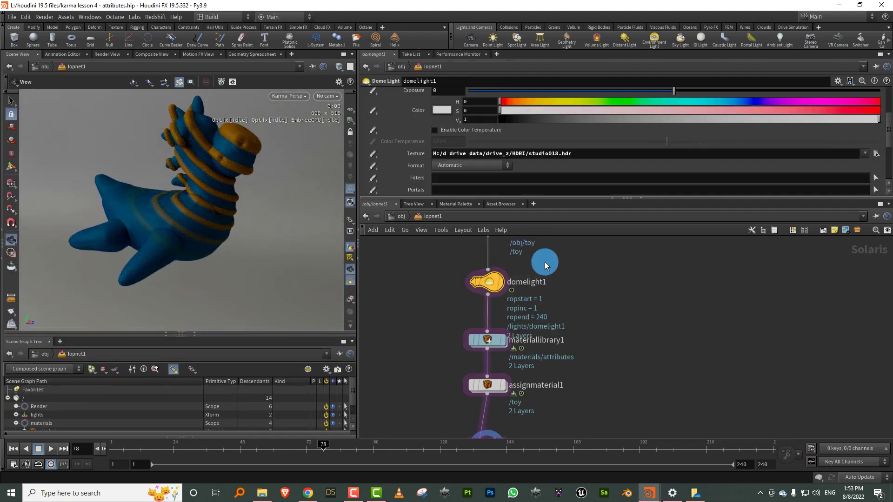
pyautogui.moveTo(888, 133); pyautogui.dragTo(886, 93)
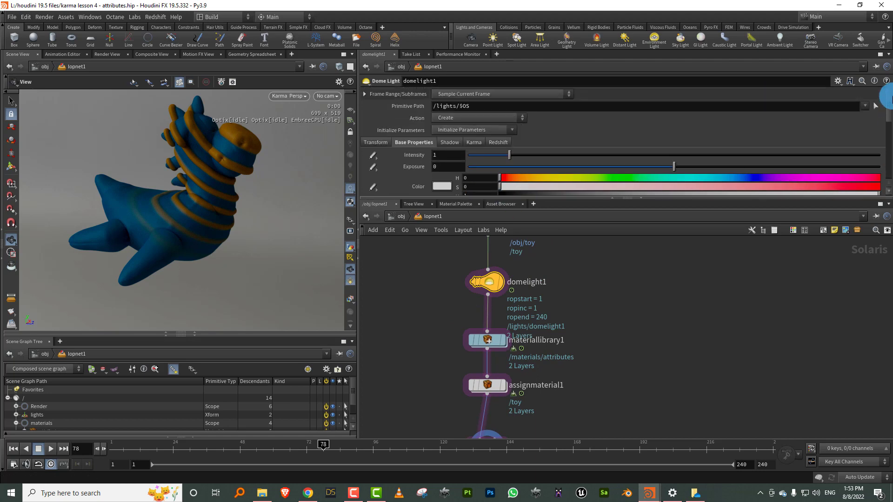
pyautogui.moveTo(295, 139); pyautogui.dragTo(197, 229)
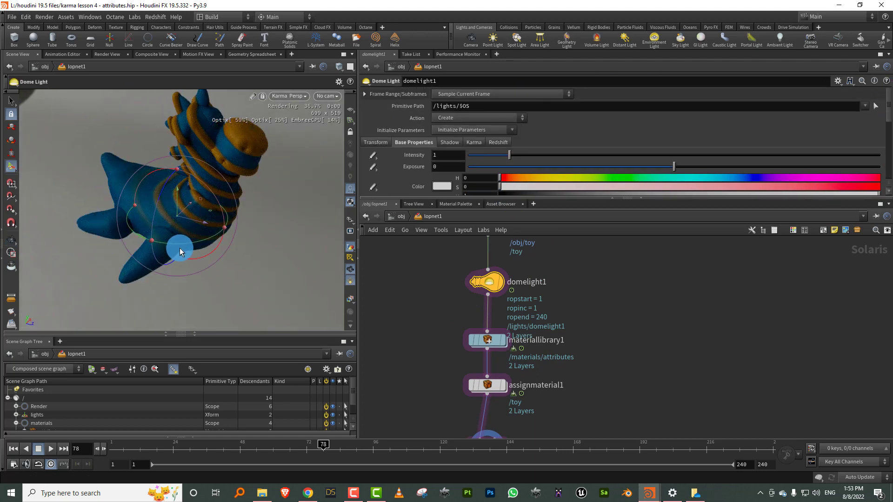
pyautogui.press('Return')
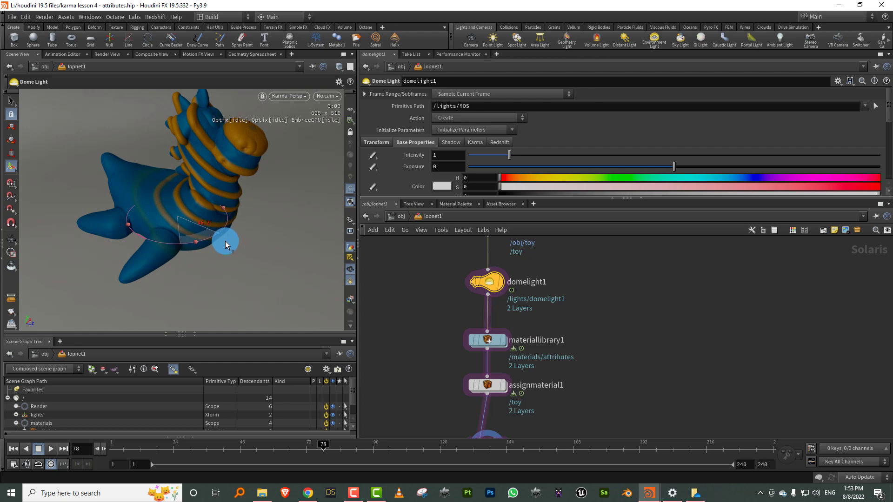
pyautogui.press('Escape')
pyautogui.moveTo(216, 189)
pyautogui.mouseDown()
pyautogui.moveTo(203, 183)
pyautogui.moveTo(232, 186)
pyautogui.mouseUp()
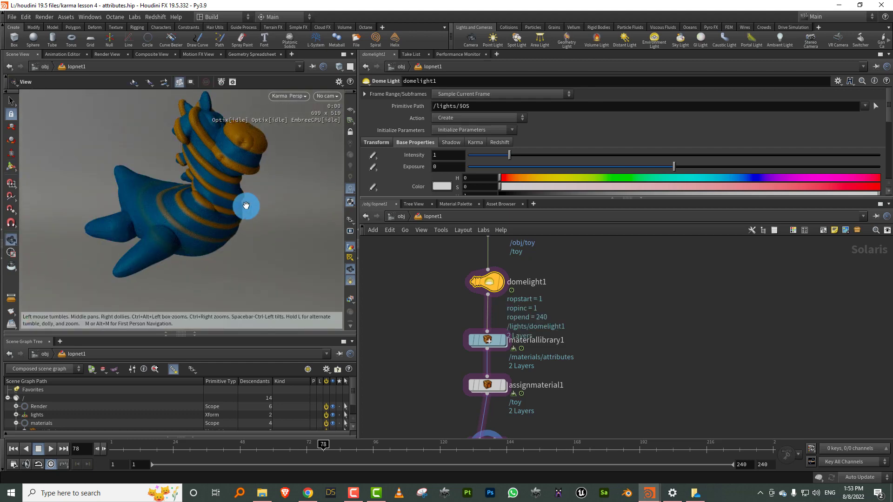
# Step: Enlarge the network editor to show the lopnet1 chain from the dome light to the USD render node
pyautogui.click(561, 305)
pyautogui.click(487, 343)
pyautogui.moveTo(488, 343)
pyautogui.mouseDown()
pyautogui.moveTo(517, 328)
pyautogui.moveTo(484, 341)
pyautogui.mouseUp()
pyautogui.click(482, 385)
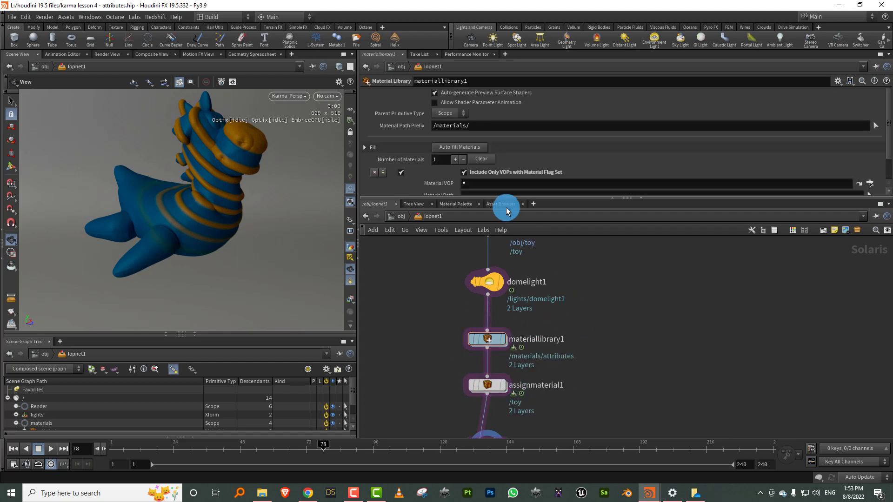
pyautogui.moveTo(500, 199); pyautogui.dragTo(500, 144)
pyautogui.moveTo(564, 265); pyautogui.dragTo(559, 200, button='middle')
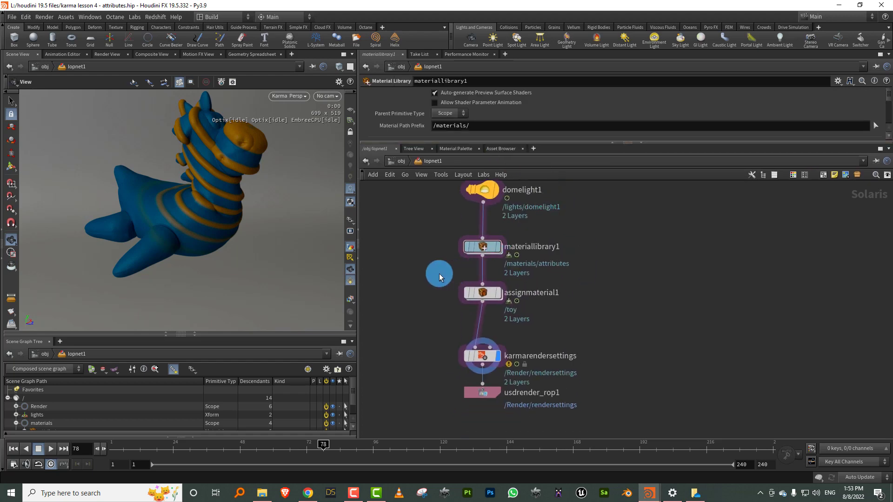
# Step: Open the attributes subnet inside the Material Library node
pyautogui.click(491, 295)
pyautogui.moveTo(486, 293)
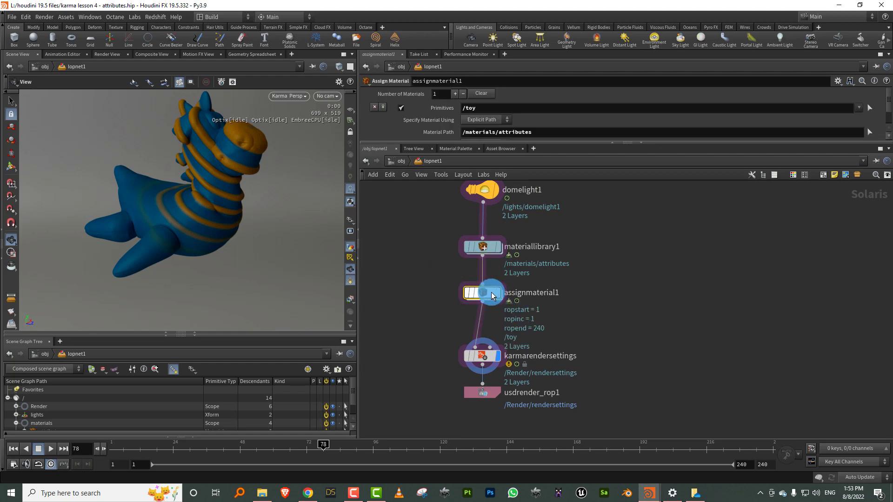
pyautogui.doubleClick(487, 293)
pyautogui.press('u')
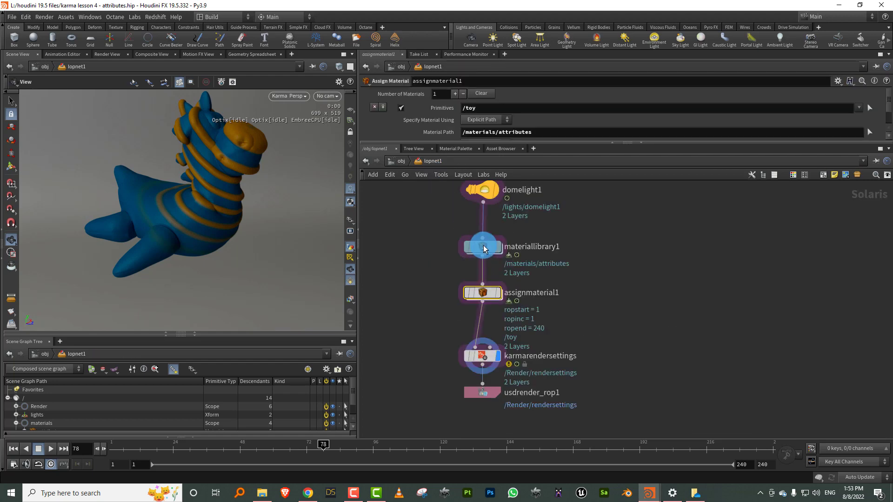
pyautogui.doubleClick(482, 247)
pyautogui.doubleClick(535, 244)
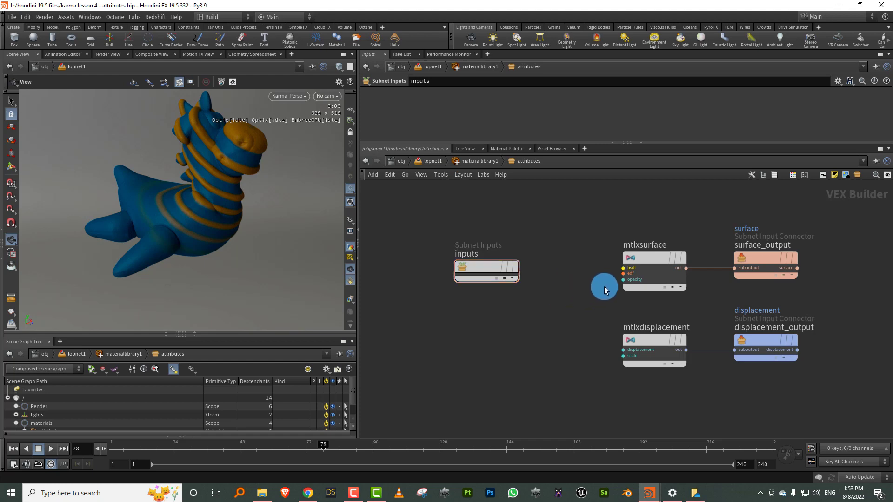
# Step: Delete the mtlxsurface node and move the inputs and mtlxdisplacement nodes aside to free up space
pyautogui.moveTo(470, 270); pyautogui.dragTo(387, 306)
pyautogui.moveTo(583, 246); pyautogui.dragTo(653, 304)
pyautogui.press('Delete')
pyautogui.moveTo(648, 342); pyautogui.dragTo(645, 379)
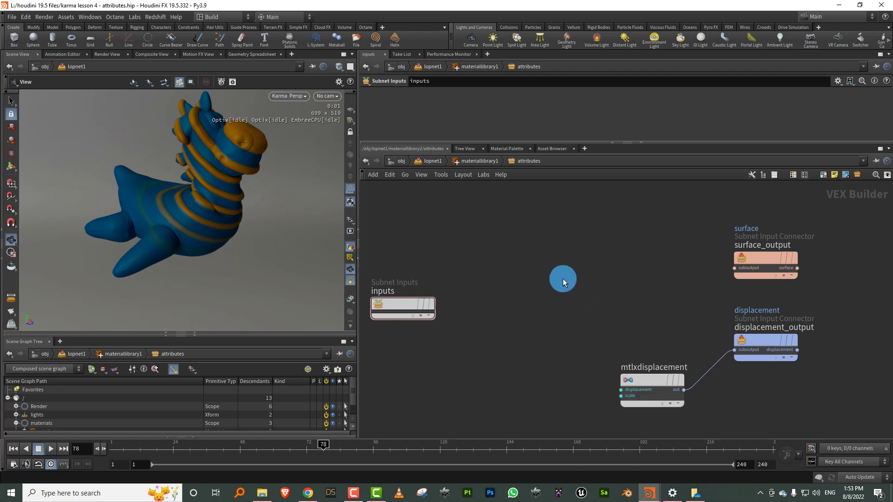
# Step: Add a MtlX Standard Surface node and connect its out to the suboutput of surface_output
pyautogui.press('Tab')
pyautogui.write('da')
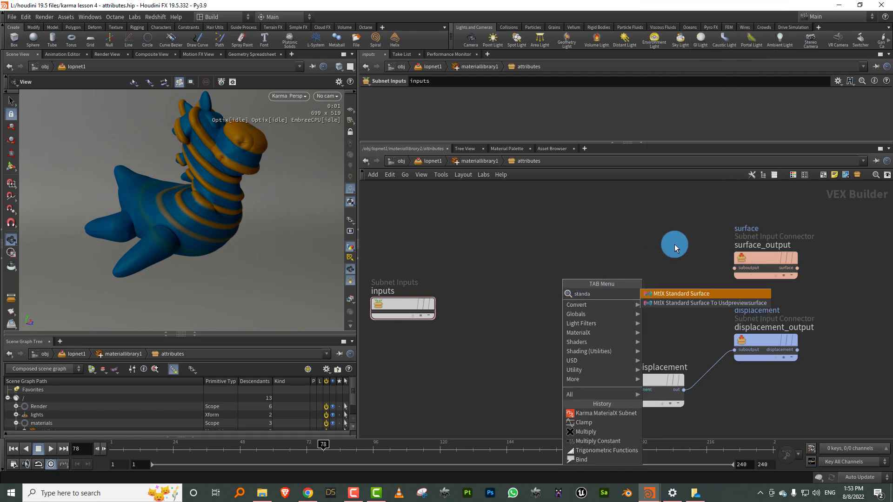
pyautogui.click(685, 293)
pyautogui.click(542, 221)
pyautogui.moveTo(576, 233); pyautogui.dragTo(734, 268)
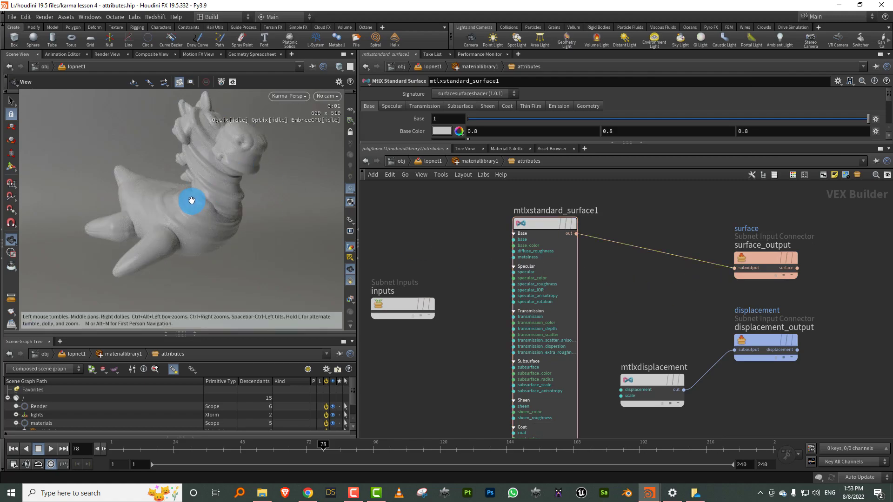
# Step: Add a MtlX Geometry Color node to the attributes material network, above the inputs node
pyautogui.moveTo(191, 200); pyautogui.dragTo(181, 233)
pyautogui.moveTo(468, 263); pyautogui.dragTo(547, 252, button='middle')
pyautogui.moveTo(475, 295); pyautogui.dragTo(446, 327)
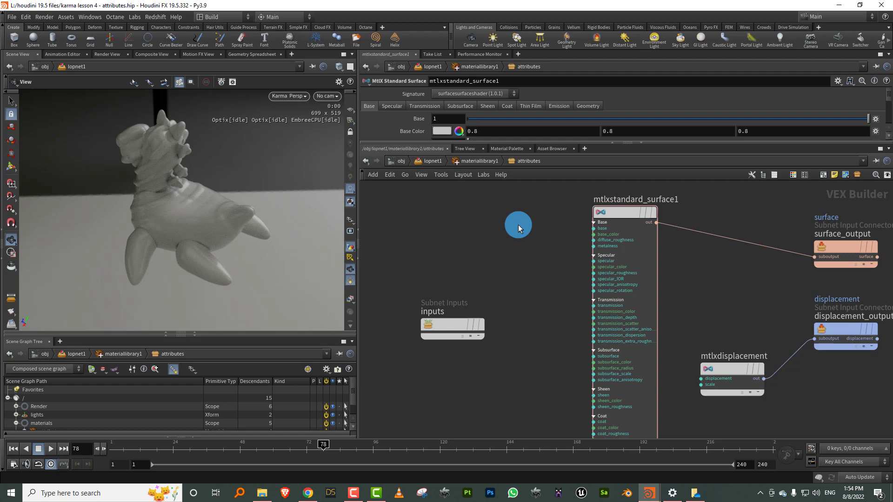
pyautogui.press('Tab')
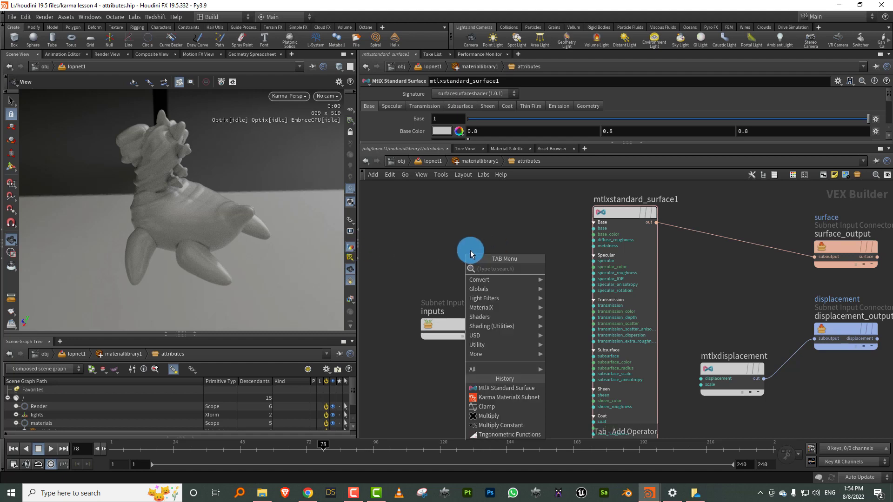
pyautogui.moveTo(523, 310)
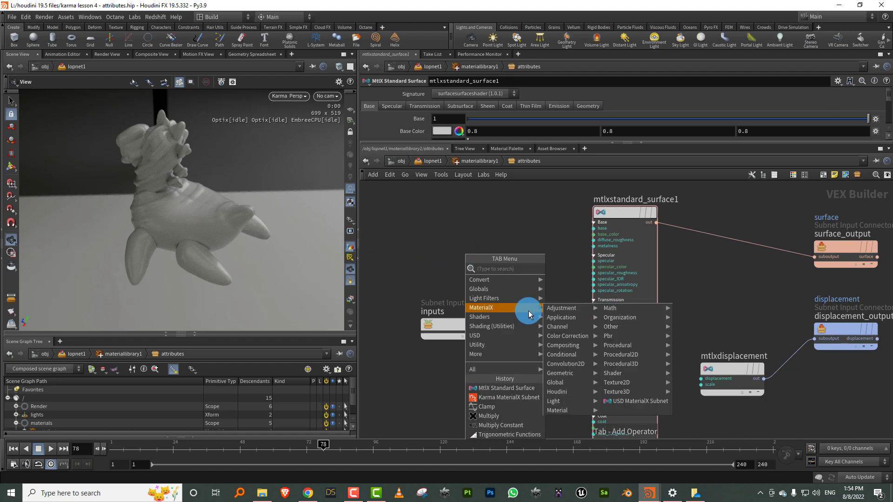
pyautogui.moveTo(580, 375)
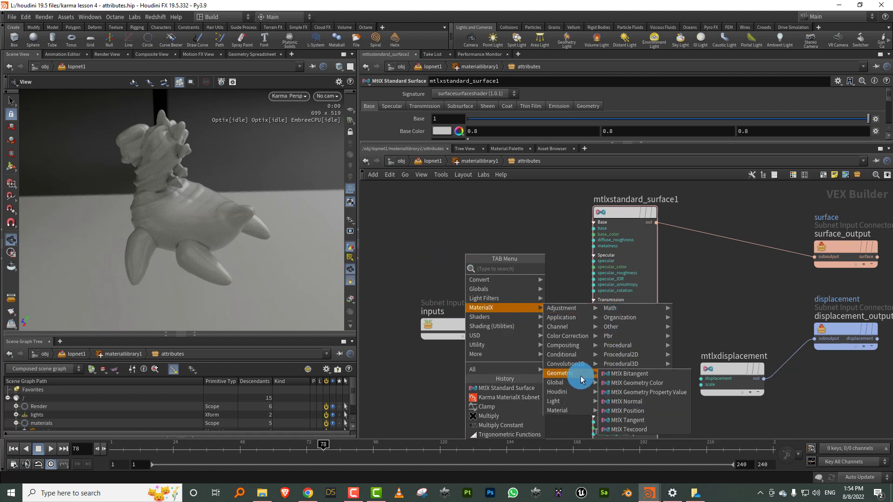
pyautogui.click(650, 383)
pyautogui.click(432, 219)
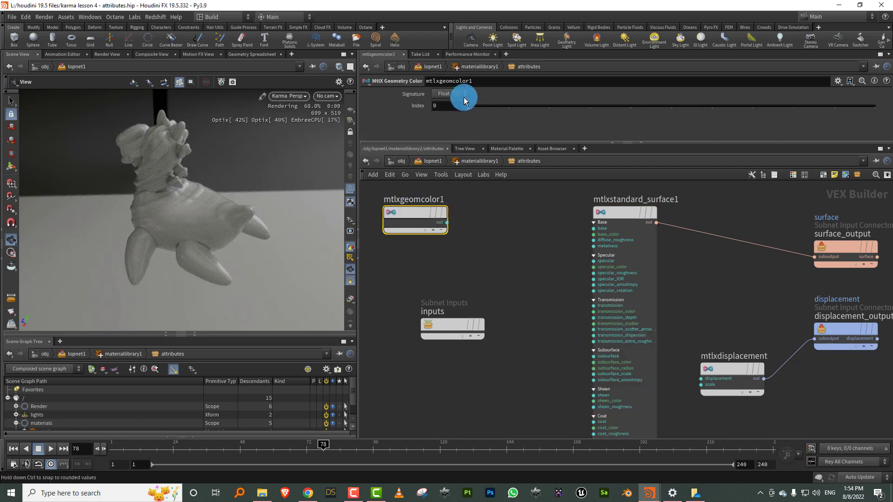
# Step: Set the Geometry Color node's Signature to Color and wire its output into the standard surface's base_color
pyautogui.click(463, 99)
pyautogui.click(450, 115)
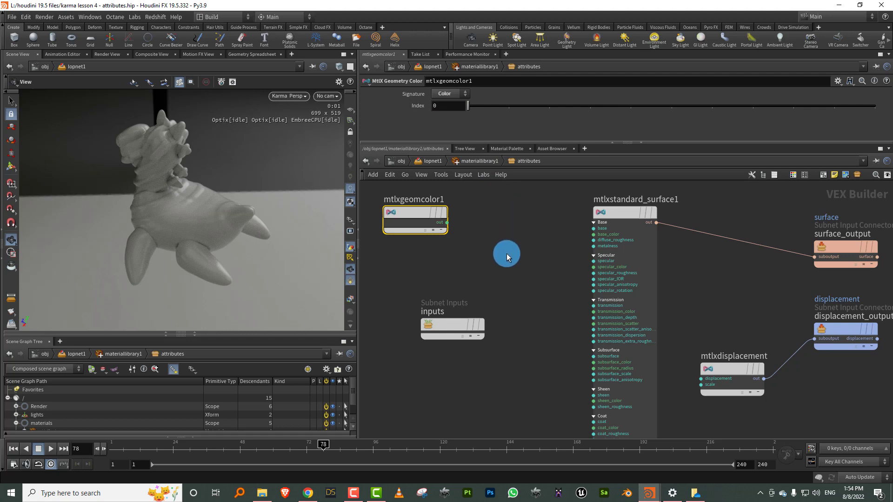
pyautogui.moveTo(447, 222); pyautogui.dragTo(594, 235)
# Step: Scrub the timeline to frame 71 to check the vertex colors on the model at another frame
pyautogui.moveTo(186, 223); pyautogui.dragTo(197, 241)
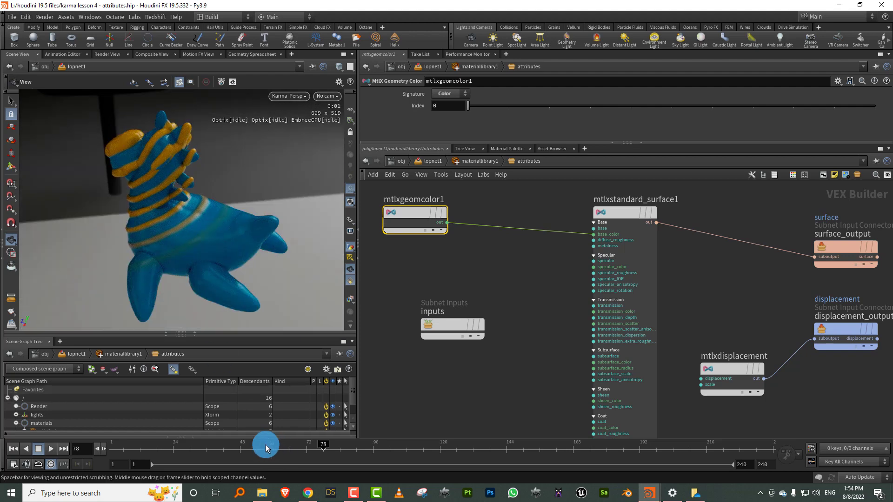
pyautogui.moveTo(258, 449); pyautogui.dragTo(303, 441)
pyautogui.moveTo(182, 232); pyautogui.dragTo(171, 225)
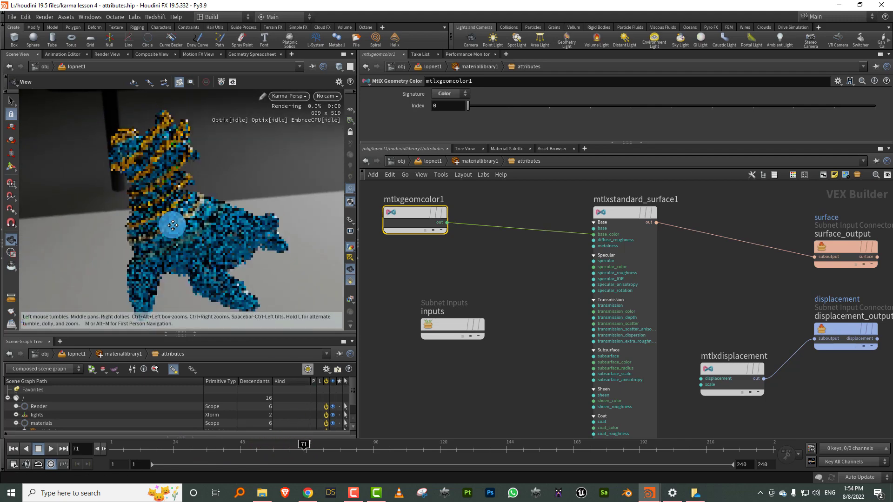
# Step: Disconnect the Geometry Color node from base_color and move it out of the way beside the inputs node
pyautogui.moveTo(448, 255); pyautogui.dragTo(482, 258, button='middle')
pyautogui.moveTo(448, 217); pyautogui.dragTo(421, 262)
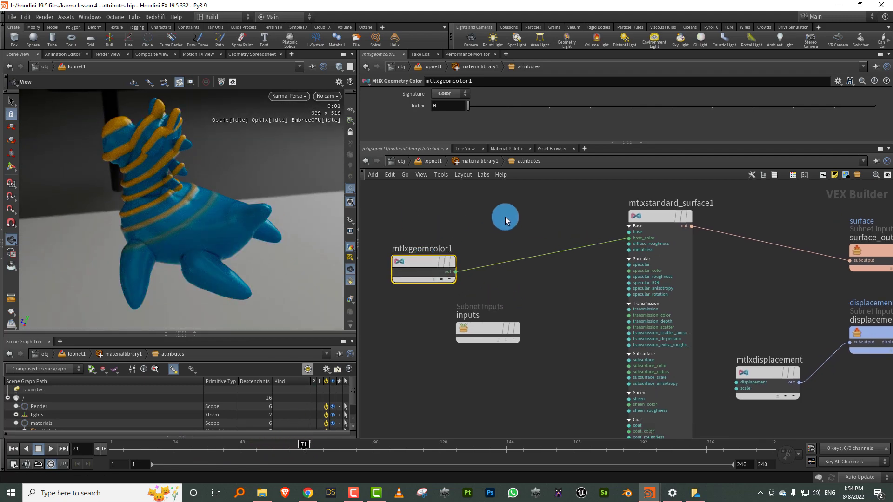
pyautogui.moveTo(183, 209); pyautogui.dragTo(212, 212)
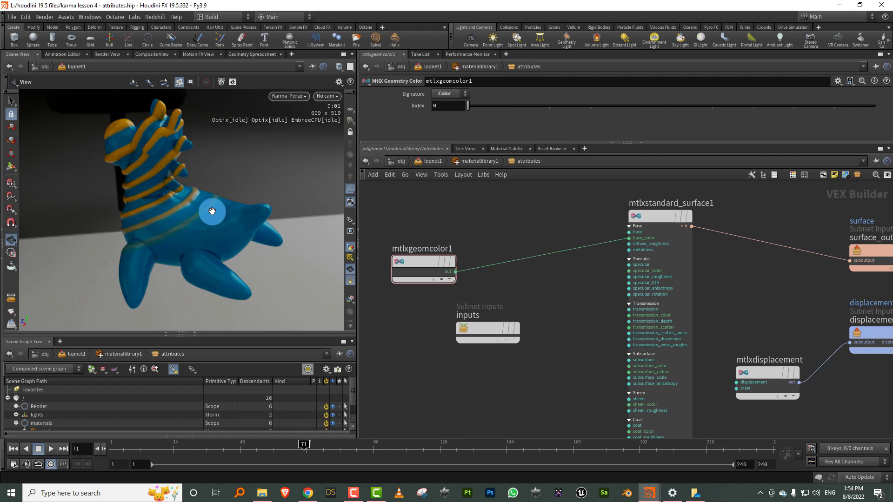
pyautogui.press('y')
pyautogui.moveTo(543, 247); pyautogui.dragTo(515, 285)
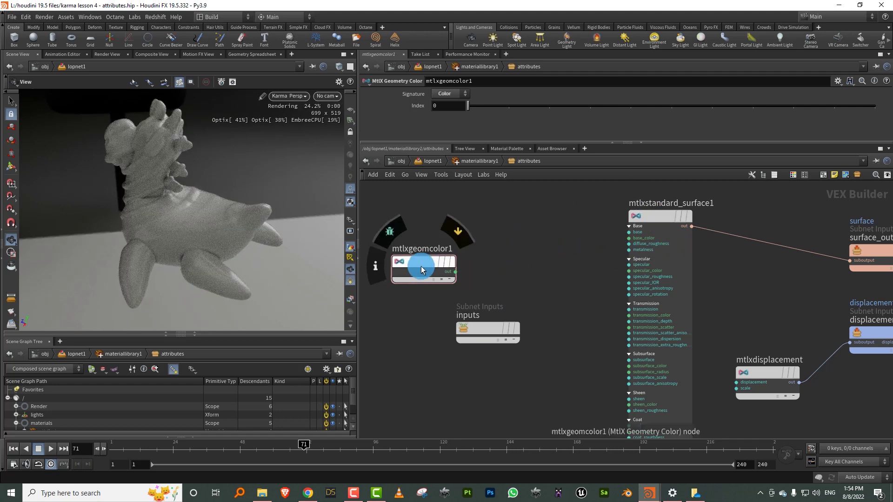
pyautogui.press('l')
# Step: Add a MtlX Geometry Property Value node in the free space before the standard surface
pyautogui.press('Tab')
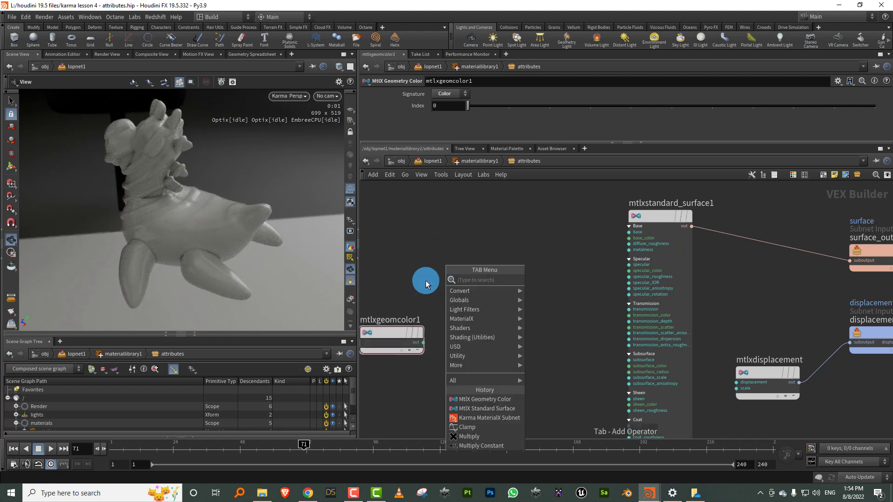
pyautogui.moveTo(501, 321)
pyautogui.moveTo(561, 388)
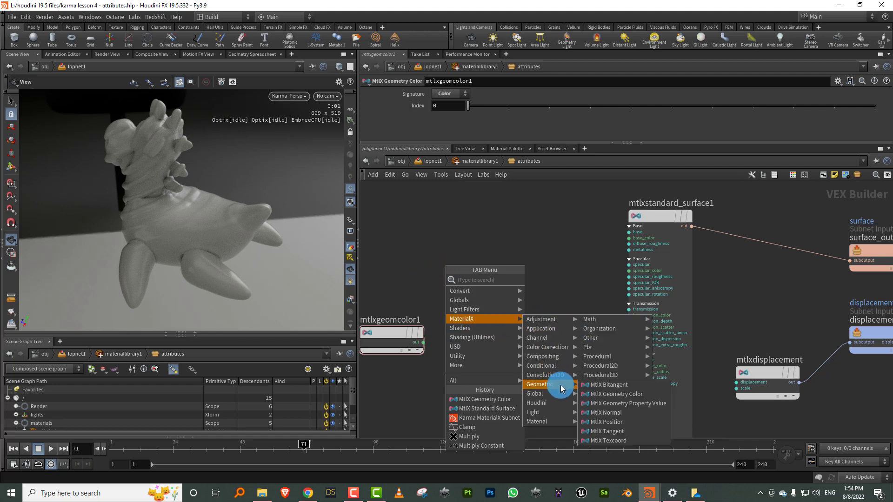
pyautogui.click(631, 404)
pyautogui.click(418, 218)
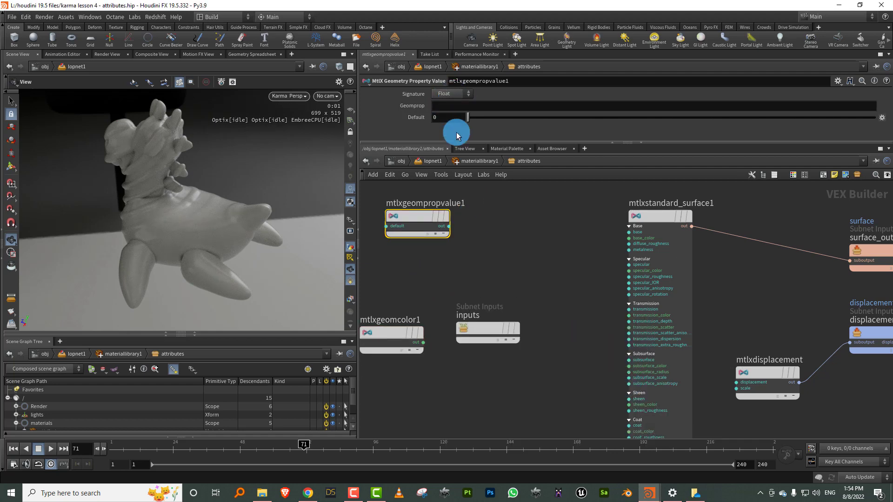
# Step: Set the property node's Geomprop to convexity and wire its output into the standard surface's base input
pyautogui.click(449, 107)
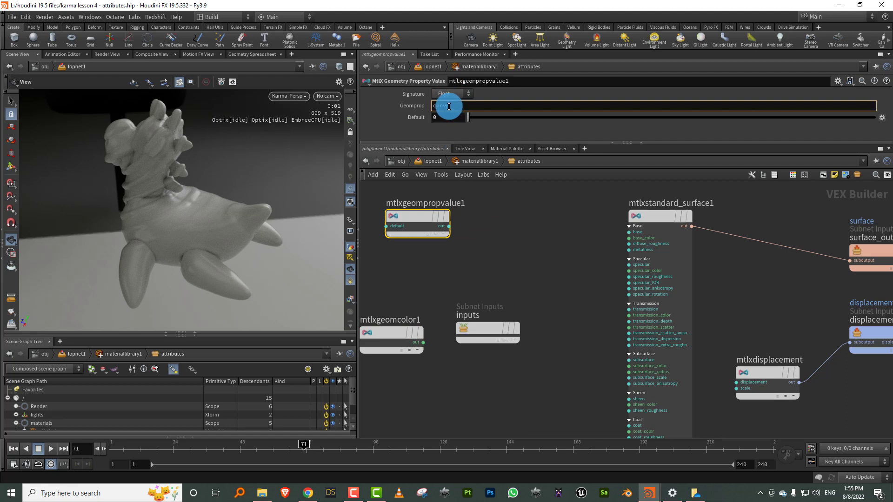
pyautogui.press('Return')
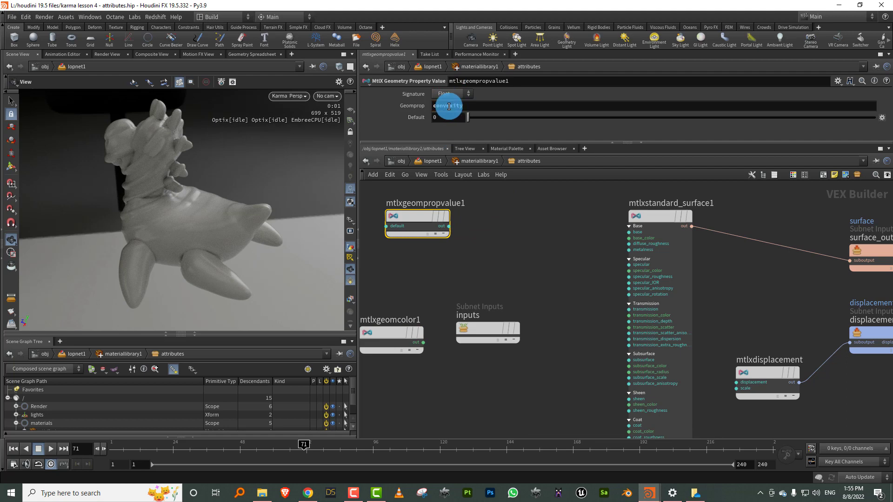
pyautogui.moveTo(450, 230); pyautogui.dragTo(615, 233)
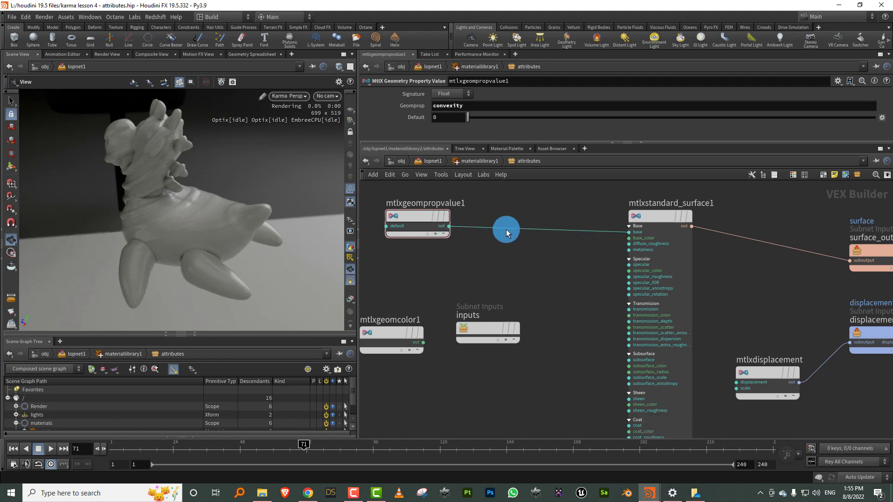
# Step: Set the property node's Geomprop to concavity to preview that attribute on the model
pyautogui.moveTo(175, 205)
pyautogui.mouseDown()
pyautogui.moveTo(215, 200)
pyautogui.moveTo(183, 204)
pyautogui.mouseUp()
pyautogui.moveTo(443, 106); pyautogui.dragTo(495, 105)
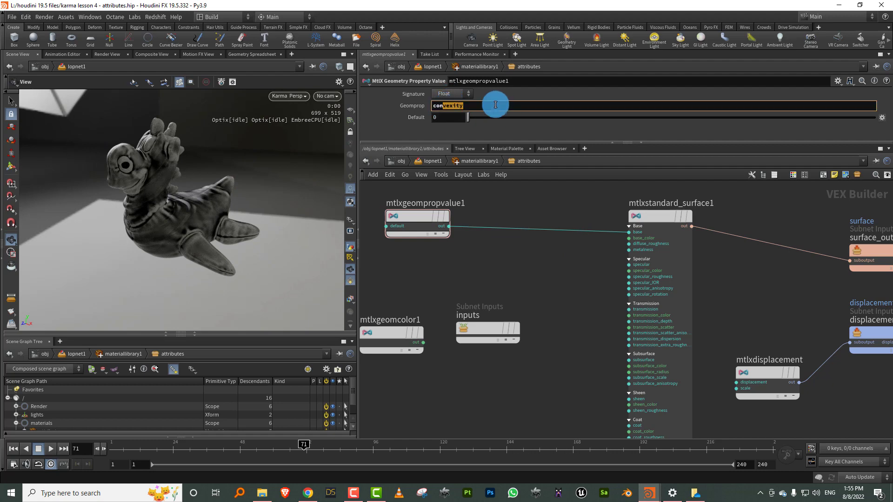
pyautogui.press('Return')
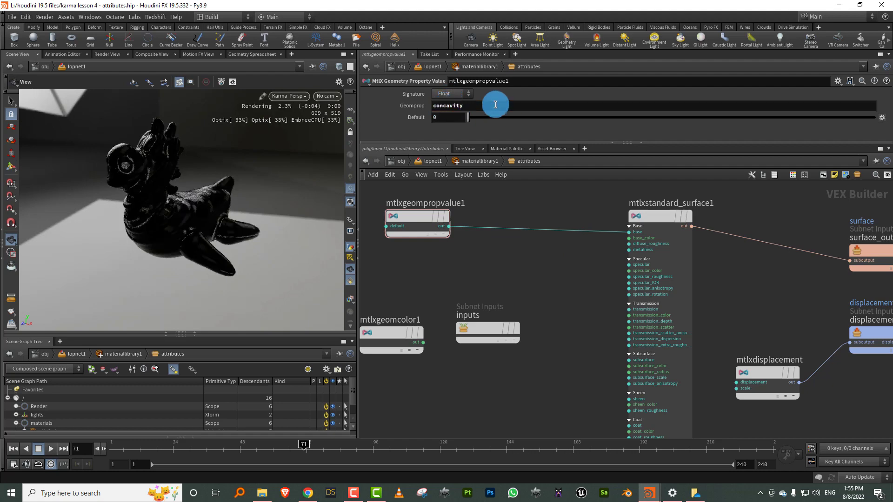
pyautogui.moveTo(215, 206); pyautogui.dragTo(196, 212)
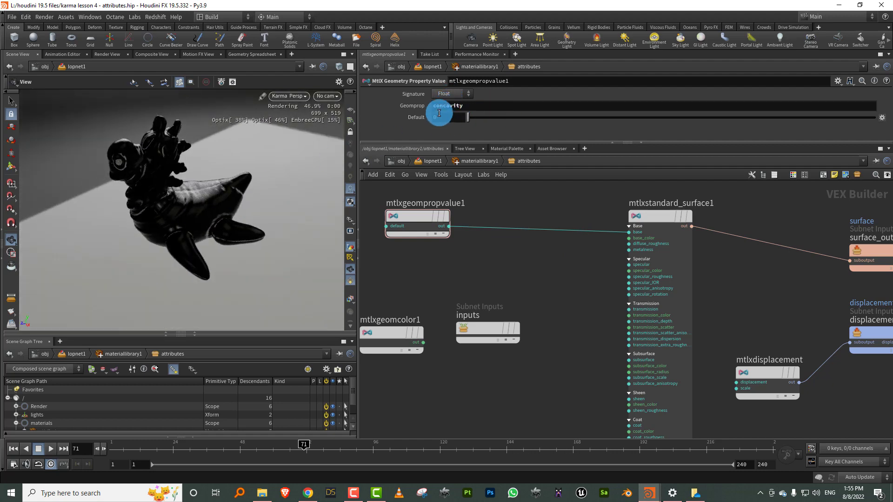
# Step: Switch the property node's Geomprop back to convexity for comparison
pyautogui.moveTo(443, 106); pyautogui.dragTo(501, 108)
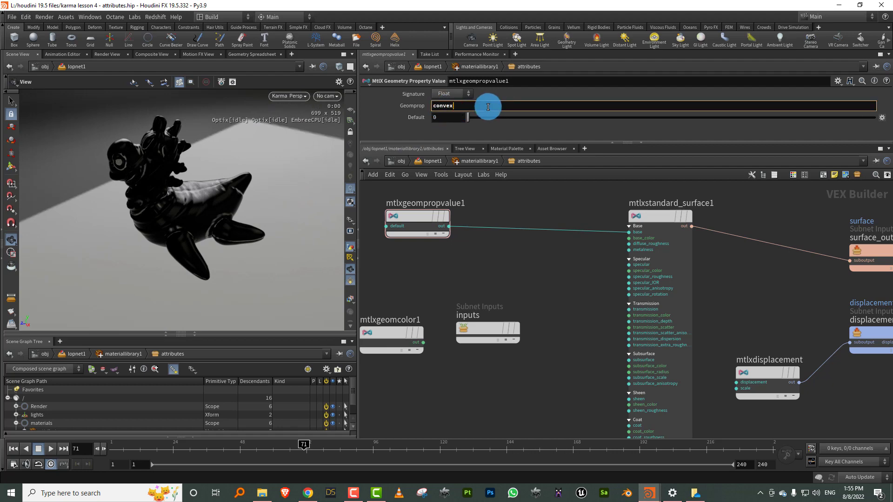
pyautogui.write('vexity')
pyautogui.press('Return')
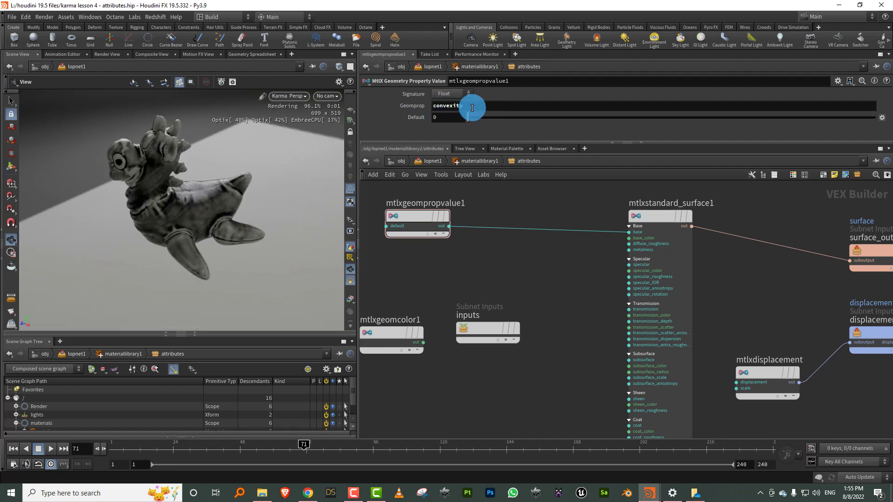
# Step: Preview two more attributes by setting the property node's Geomprop to waves and then to mask
pyautogui.doubleClick(471, 106)
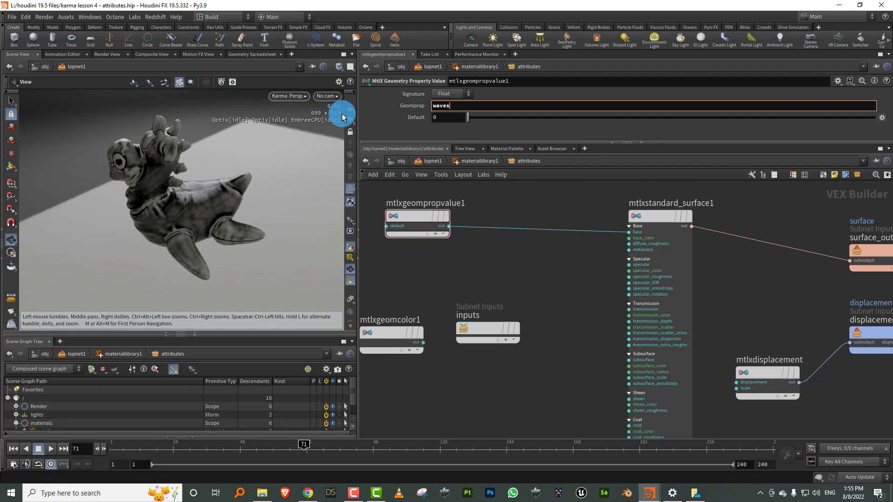
pyautogui.press('Return')
pyautogui.doubleClick(454, 106)
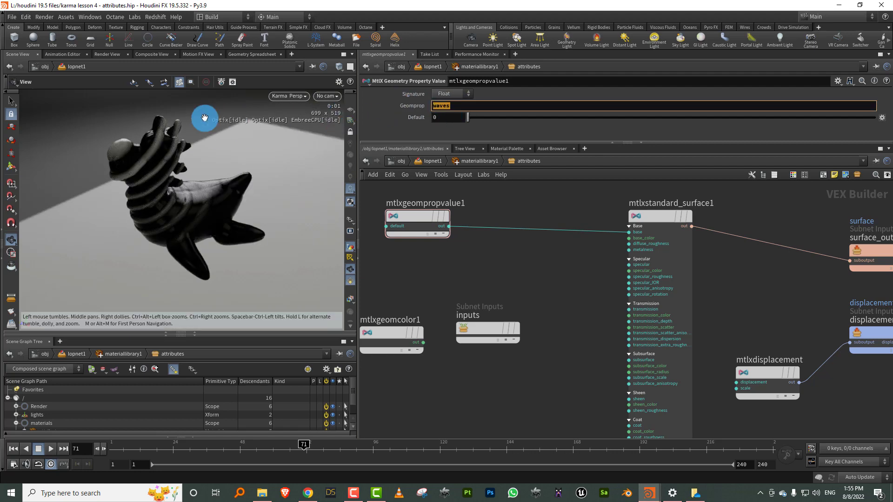
pyautogui.write('mask')
pyautogui.press('Return')
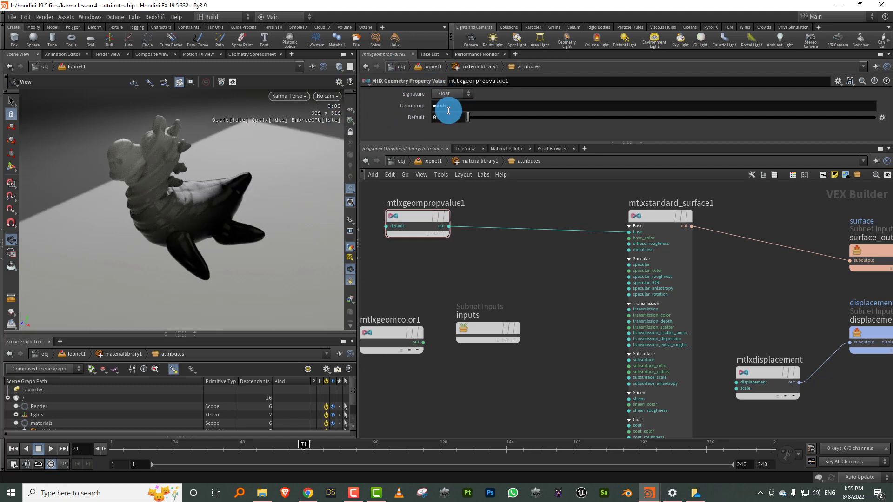
# Step: Set the Geometry Property Value node's Geomprop to convexity
pyautogui.doubleClick(446, 106)
pyautogui.write('caonvexity')
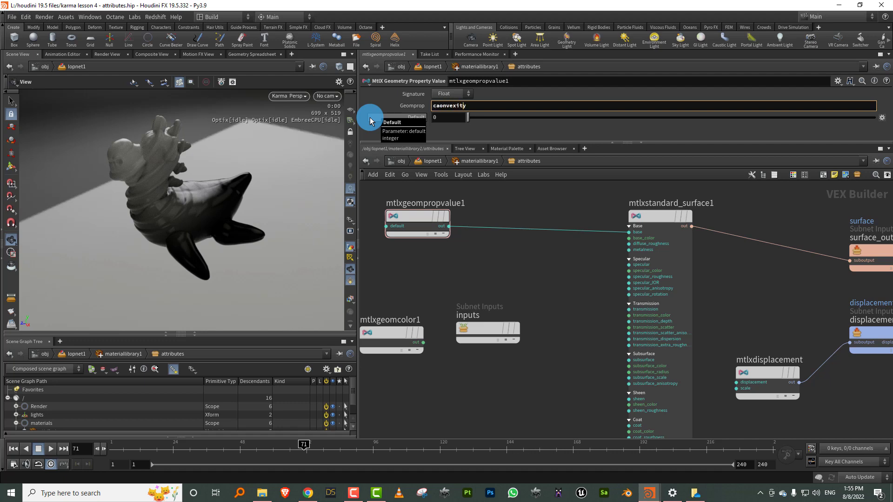
pyautogui.press('BackSpace')
pyautogui.write('o')
pyautogui.press('Return')
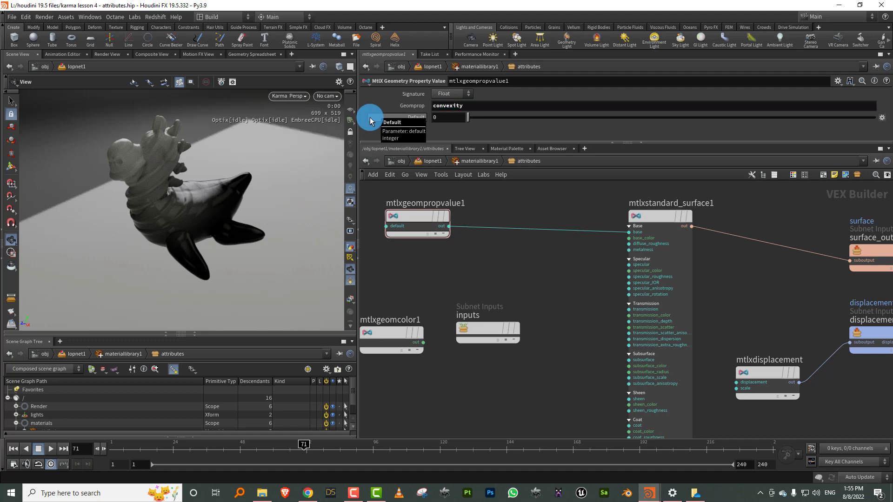
# Step: Add a MtlX Color Ramp node between the property value node and the standard surface
pyautogui.press('Tab')
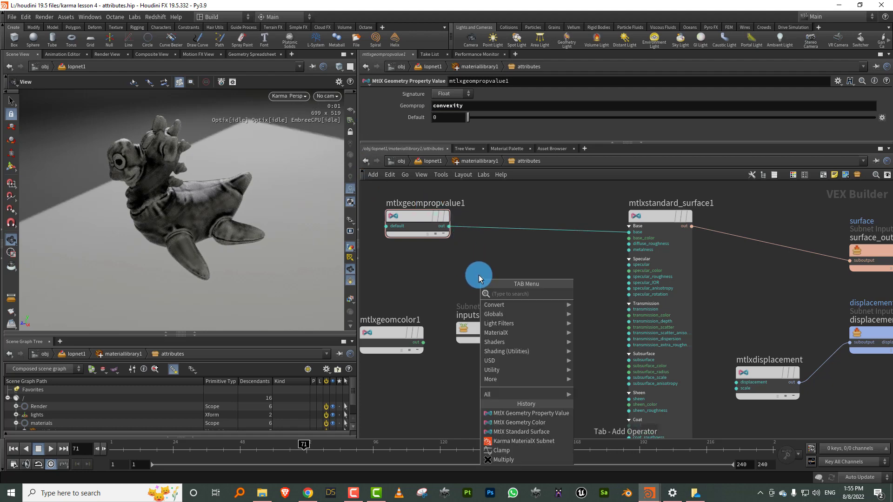
pyautogui.write('ramp')
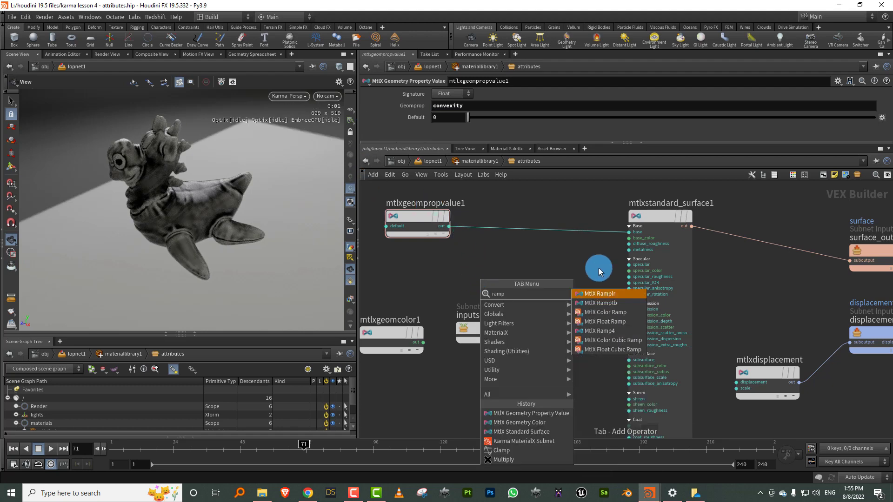
pyautogui.click(624, 313)
pyautogui.click(528, 265)
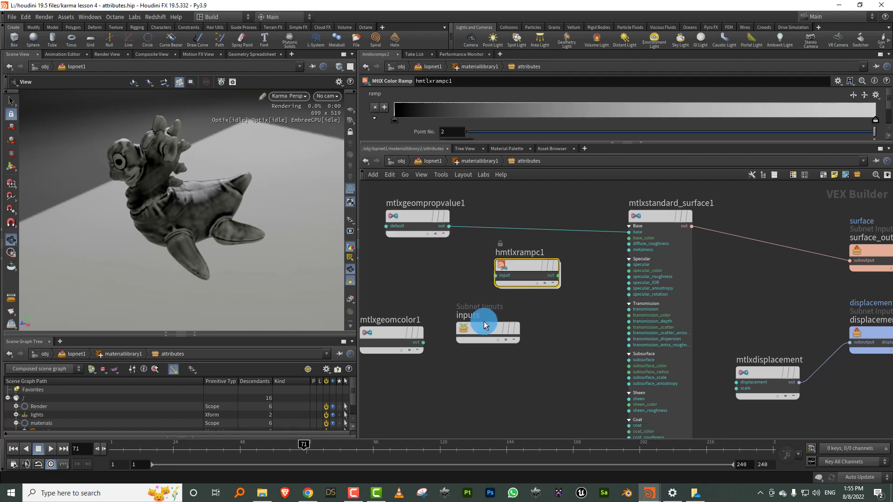
# Step: Route the property value node through the color ramp into base_color, removing its direct link to base and aligning the ramp node between them
pyautogui.click(447, 227)
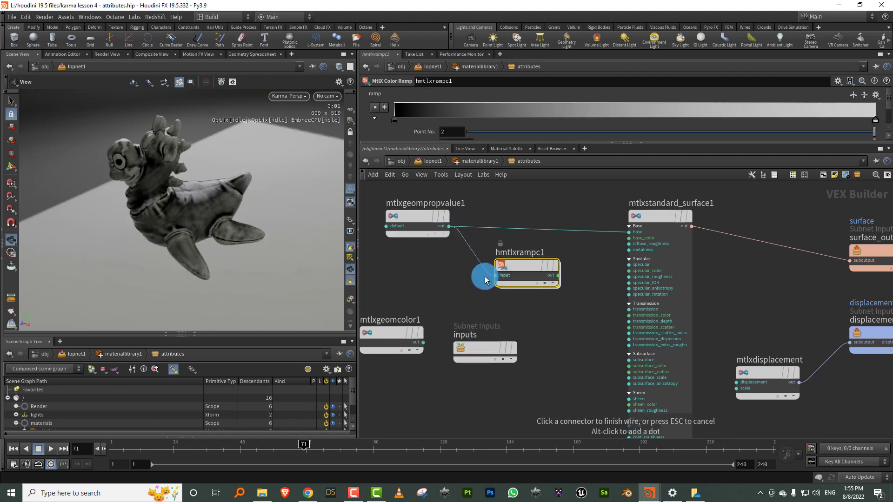
pyautogui.click(493, 275)
pyautogui.moveTo(520, 267); pyautogui.dragTo(502, 279)
pyautogui.click(541, 289)
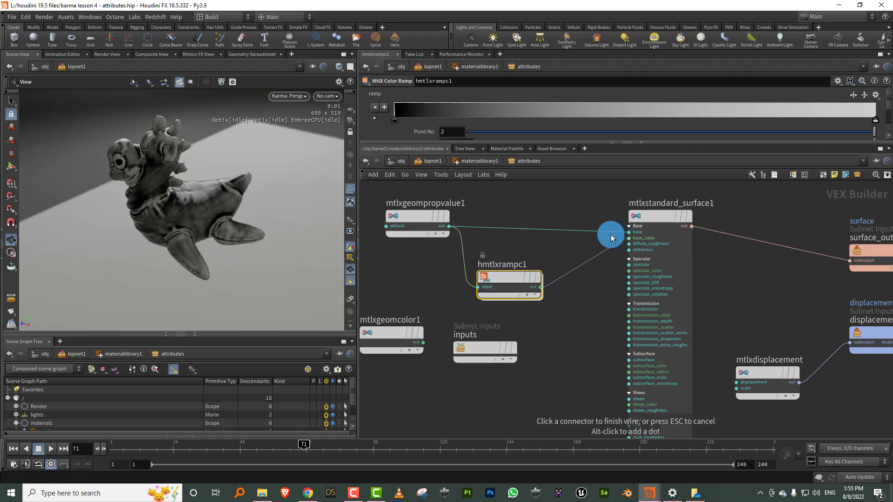
pyautogui.click(628, 238)
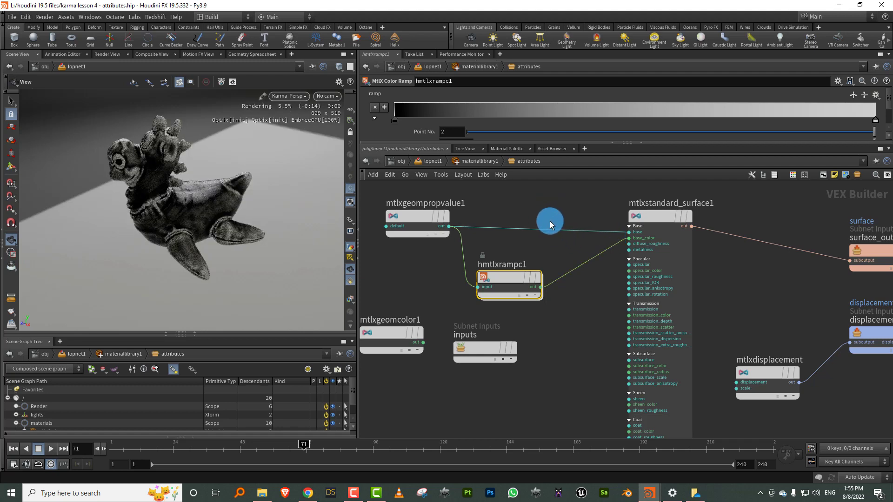
pyautogui.moveTo(513, 272); pyautogui.dragTo(521, 247)
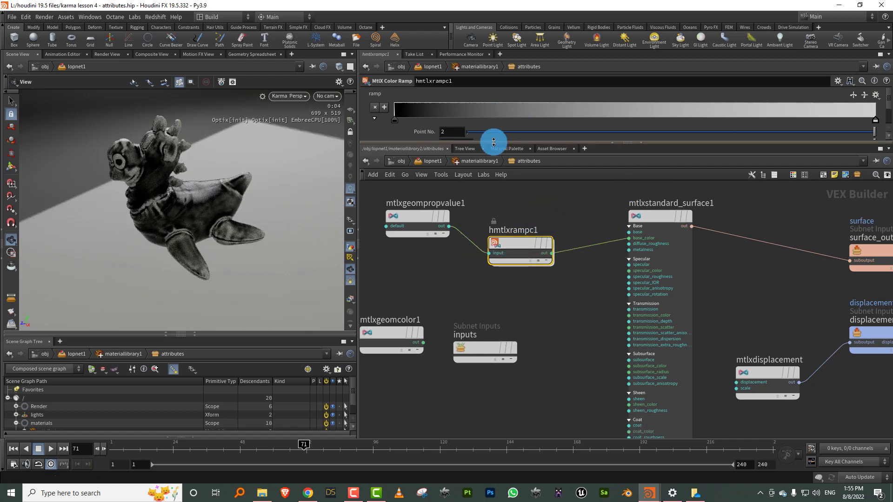
# Step: Set the first point of the color ramp to a light grey with value 0.865
pyautogui.moveTo(494, 142); pyautogui.dragTo(475, 184)
pyautogui.doubleClick(396, 126)
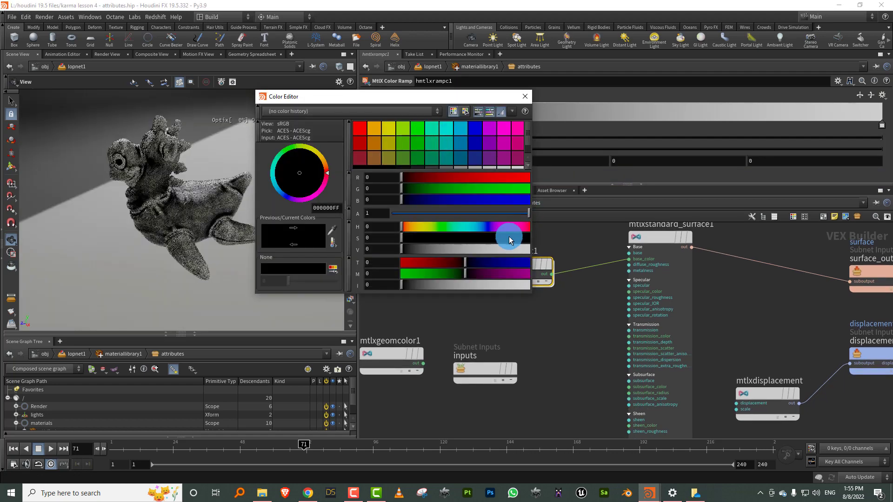
pyautogui.moveTo(512, 250); pyautogui.dragTo(514, 250)
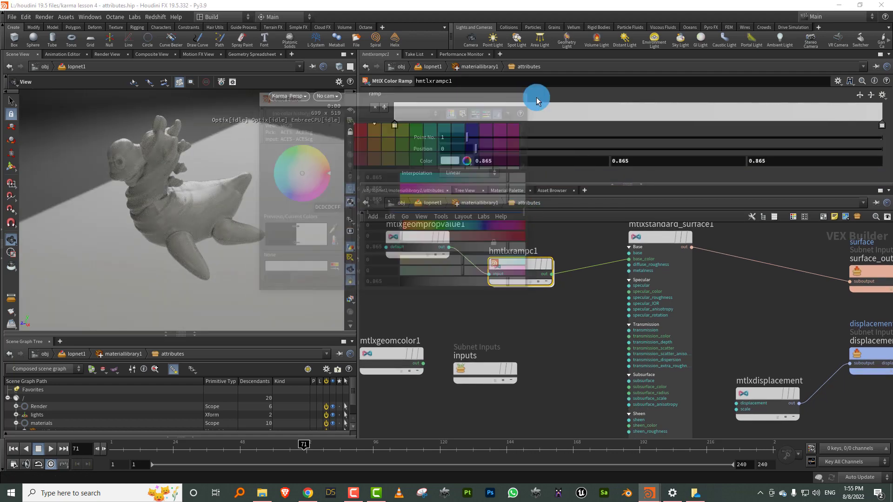
# Step: Add a ramp point about two-thirds along the ramp and color it magenta, with hue 311 and saturation 0.836
pyautogui.moveTo(720, 122); pyautogui.dragTo(704, 125)
pyautogui.doubleClick(704, 126)
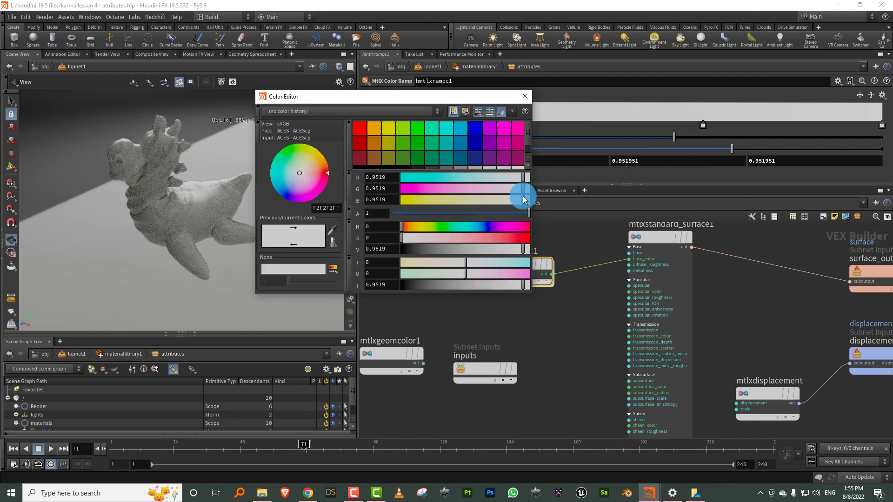
pyautogui.click(508, 237)
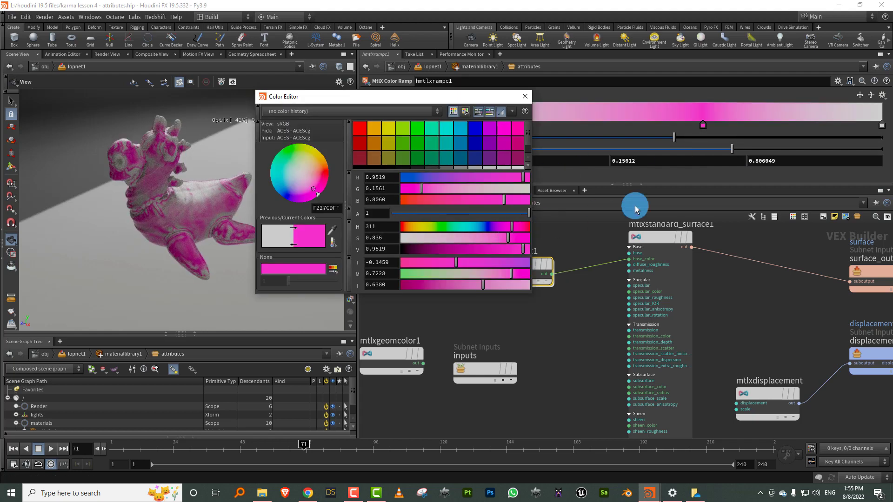
# Step: Color the last ramp point yellow-orange, about 1, 0.659, 0.182
pyautogui.click(881, 124)
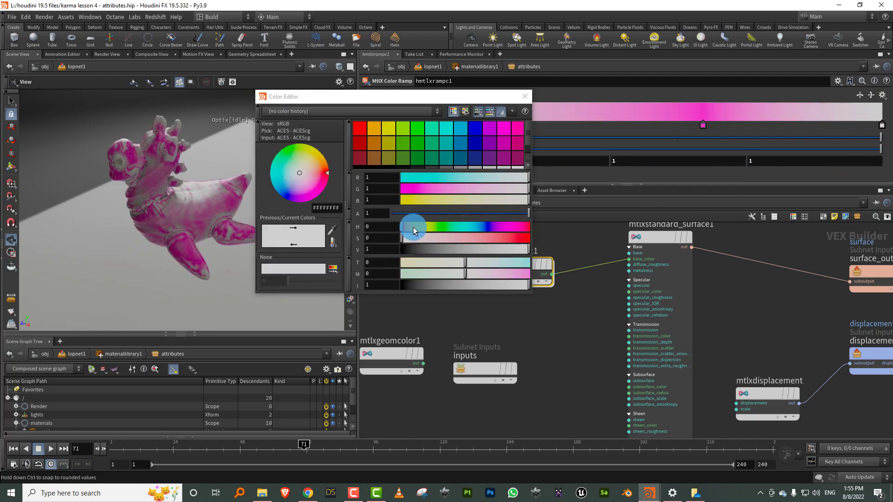
pyautogui.click(408, 227)
pyautogui.moveTo(477, 240); pyautogui.dragTo(518, 243)
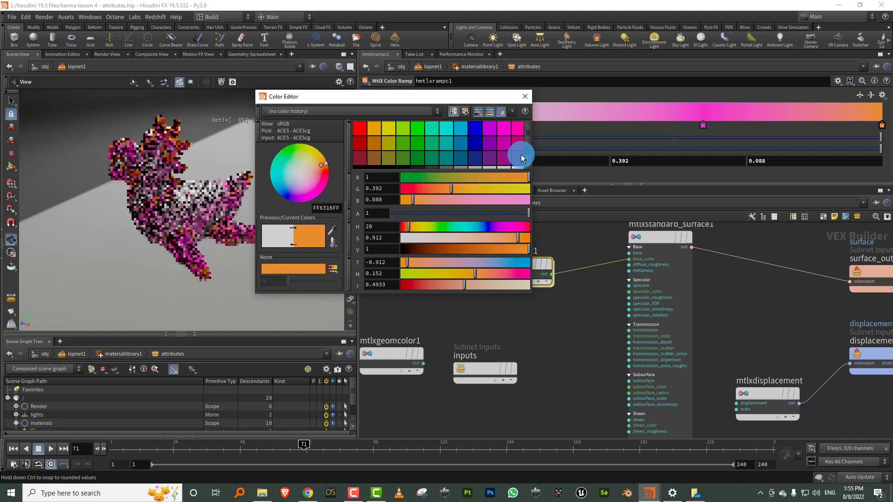
pyautogui.click(525, 96)
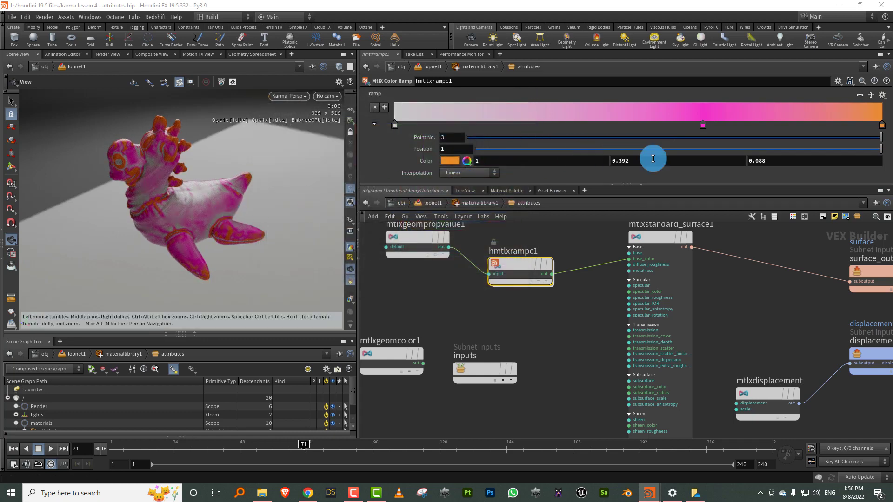
pyautogui.doubleClick(881, 125)
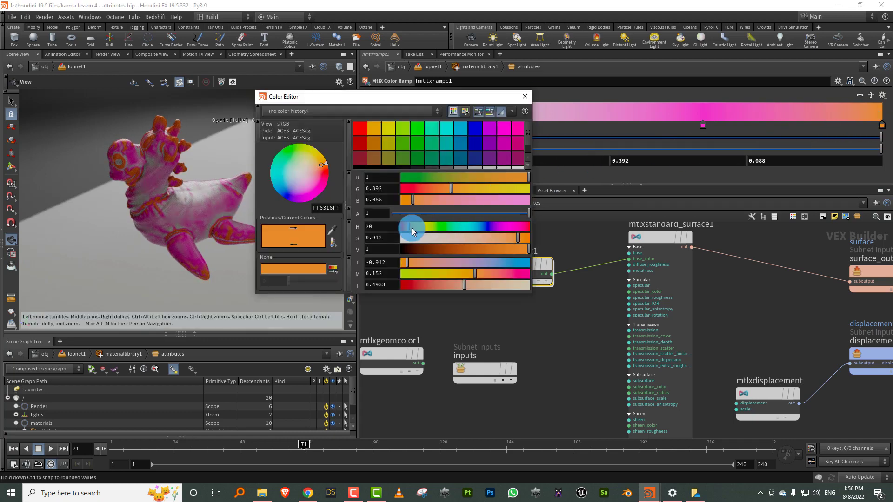
pyautogui.moveTo(408, 227); pyautogui.dragTo(415, 227)
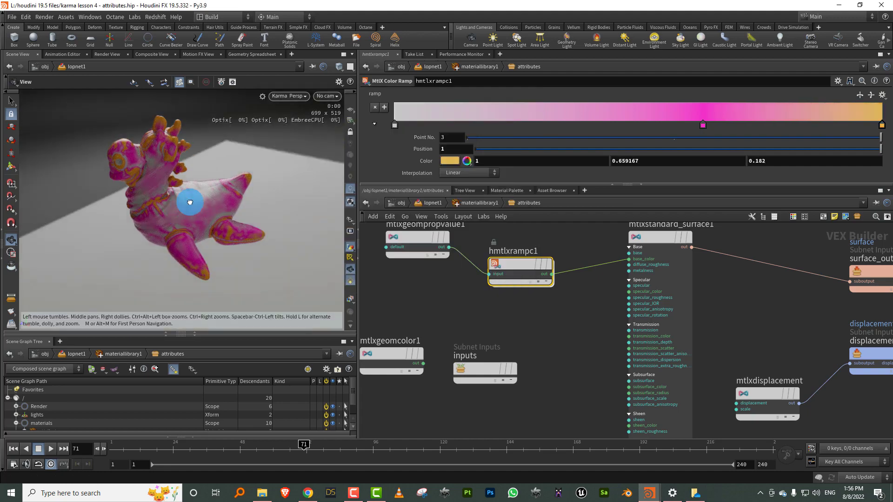
# Step: Try an extra pale ramp point at about position 0.492 before the magenta point, and remove it
pyautogui.moveTo(190, 203); pyautogui.dragTo(193, 195)
pyautogui.moveTo(422, 116); pyautogui.dragTo(635, 123)
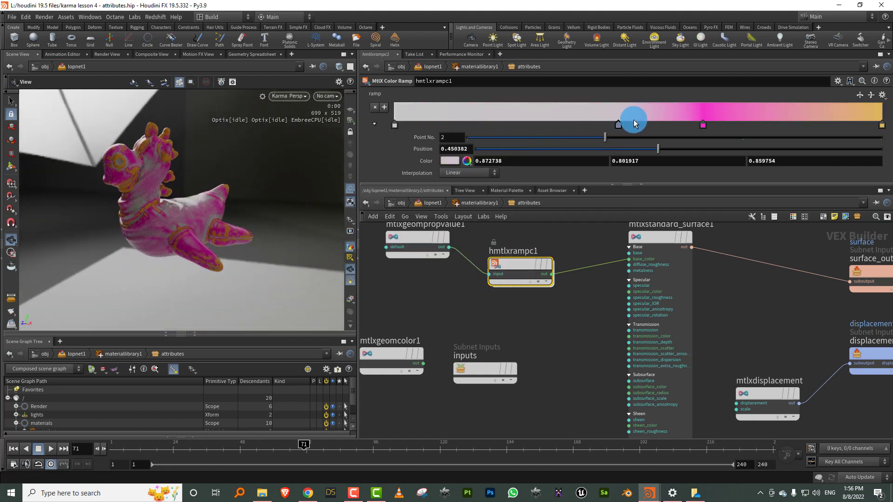
pyautogui.moveTo(180, 219)
pyautogui.mouseDown()
pyautogui.moveTo(142, 235)
pyautogui.moveTo(169, 237)
pyautogui.moveTo(131, 194)
pyautogui.moveTo(162, 200)
pyautogui.mouseUp()
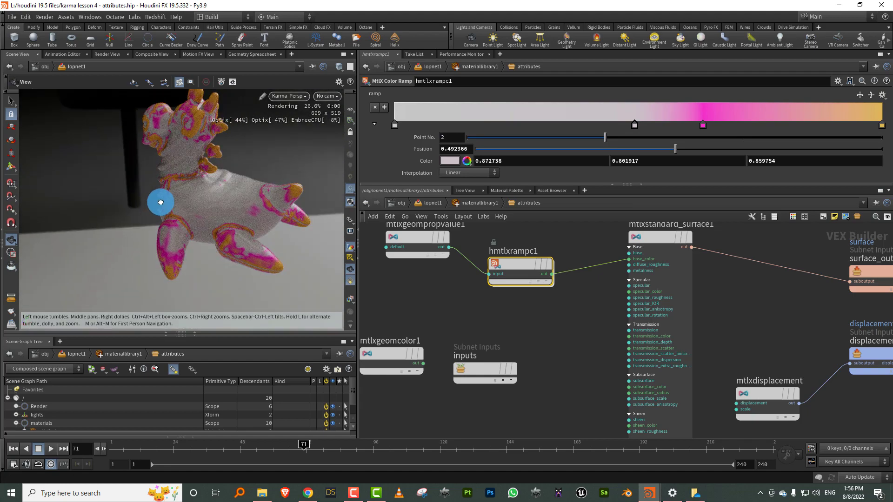
pyautogui.keyDown('ctrl'); pyautogui.click(633, 126); pyautogui.keyUp('ctrl')
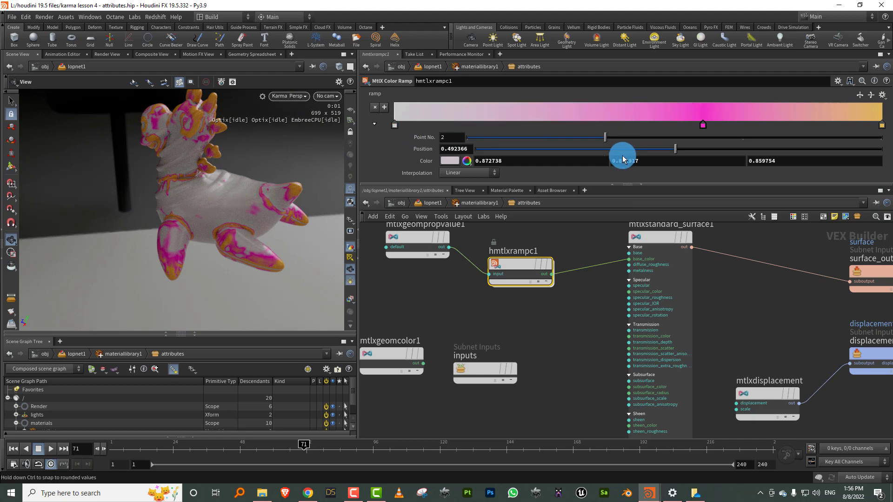
# Step: Darken the first ramp point to mid grey and add a ramp point at about position 0.519, before the magenta point
pyautogui.doubleClick(394, 125)
pyautogui.click(484, 229)
pyautogui.click(455, 249)
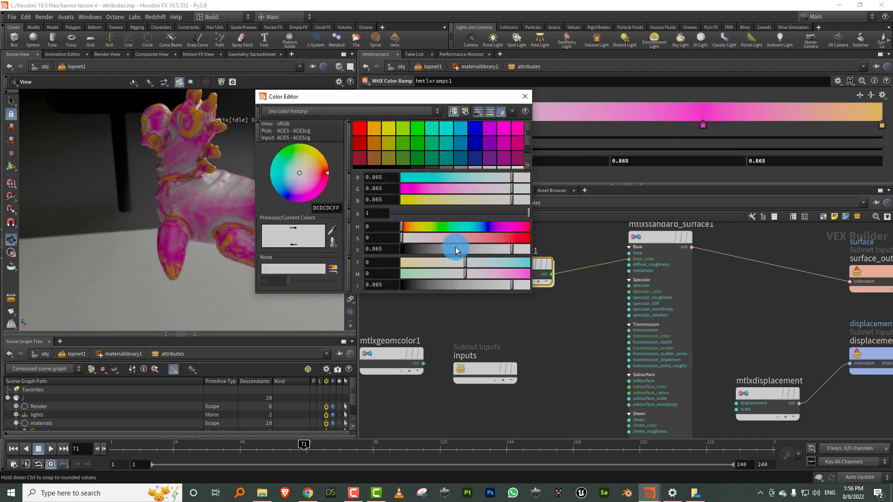
pyautogui.click(649, 125)
pyautogui.moveTo(644, 125); pyautogui.dragTo(643, 125)
# Step: Move the color ramp node up and place a MtlX Remap node below it
pyautogui.moveTo(564, 315); pyautogui.dragTo(534, 370, button='middle')
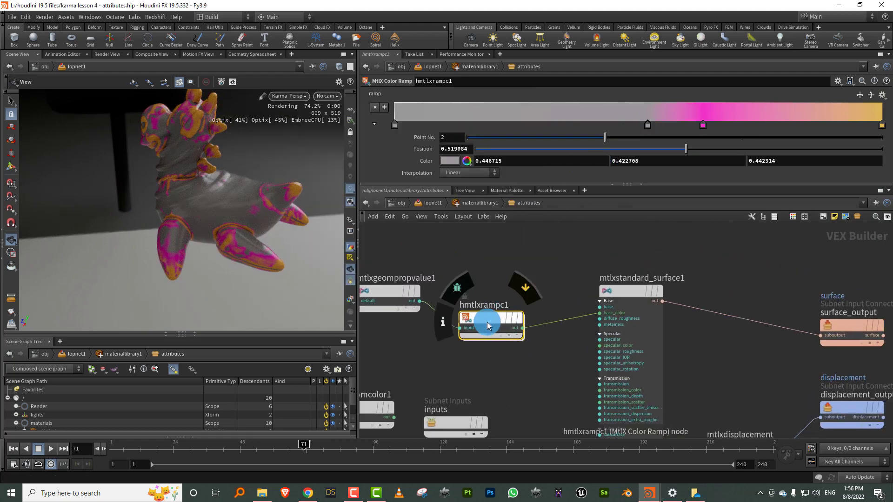
pyautogui.moveTo(486, 321); pyautogui.dragTo(502, 268)
pyautogui.moveTo(494, 307); pyautogui.dragTo(525, 246, button='middle')
pyautogui.press('Tab')
pyautogui.write('rema')
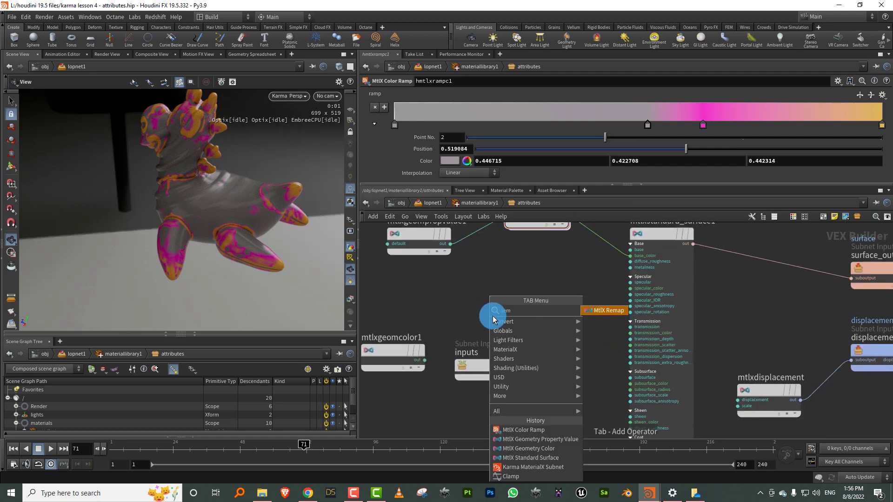
pyautogui.click(605, 309)
pyautogui.click(524, 285)
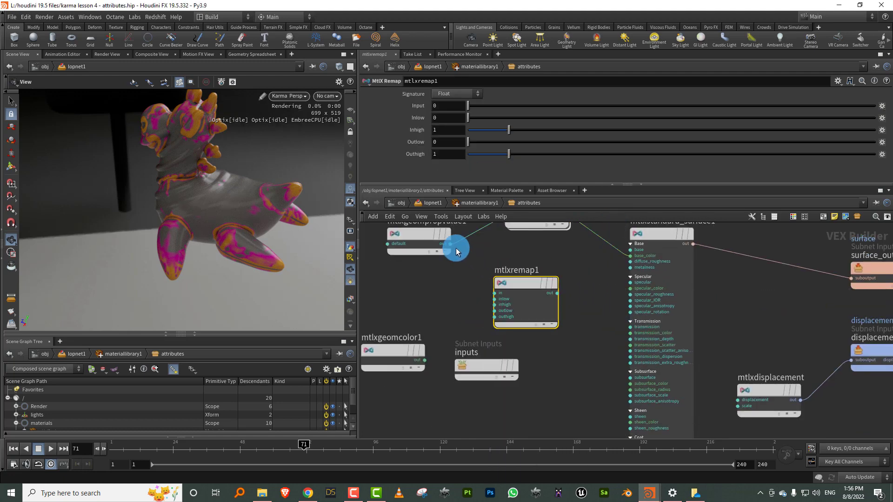
# Step: Wire the geometry property value through the remap node into the standard surface's metalness
pyautogui.click(458, 247)
pyautogui.click(495, 293)
pyautogui.moveTo(596, 283); pyautogui.dragTo(541, 280, button='middle')
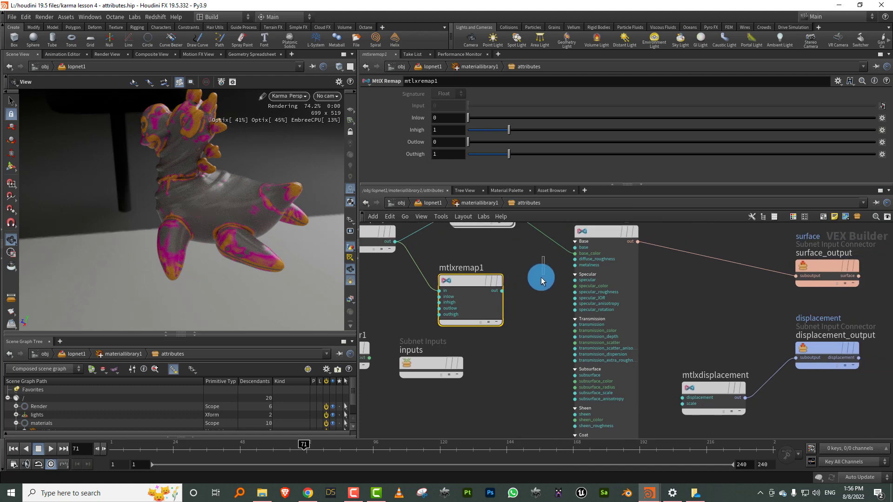
pyautogui.click(575, 265)
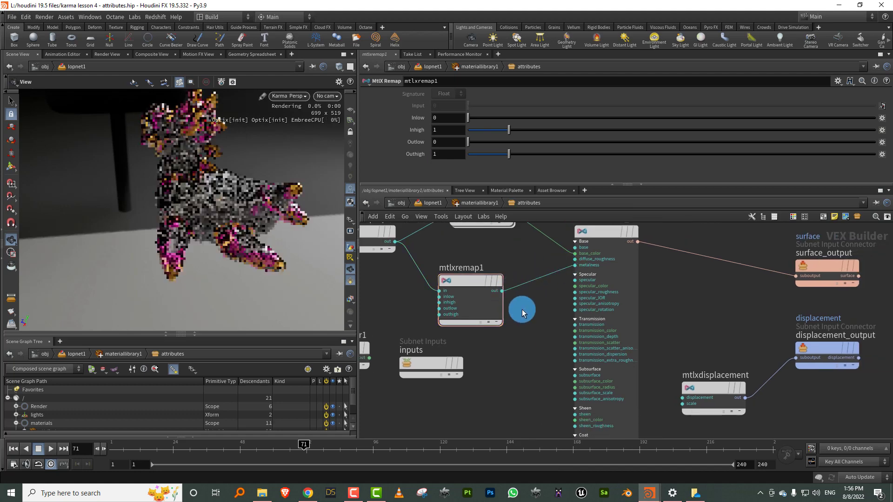
# Step: Set the remap node's Inlow to 0.87 to restrict the metalness to the most convex areas
pyautogui.click(497, 321)
pyautogui.click(526, 123)
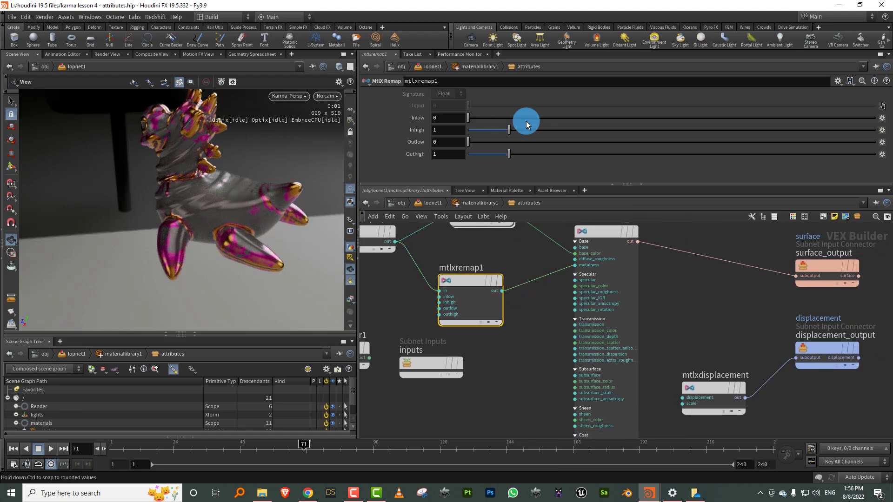
pyautogui.click(493, 118)
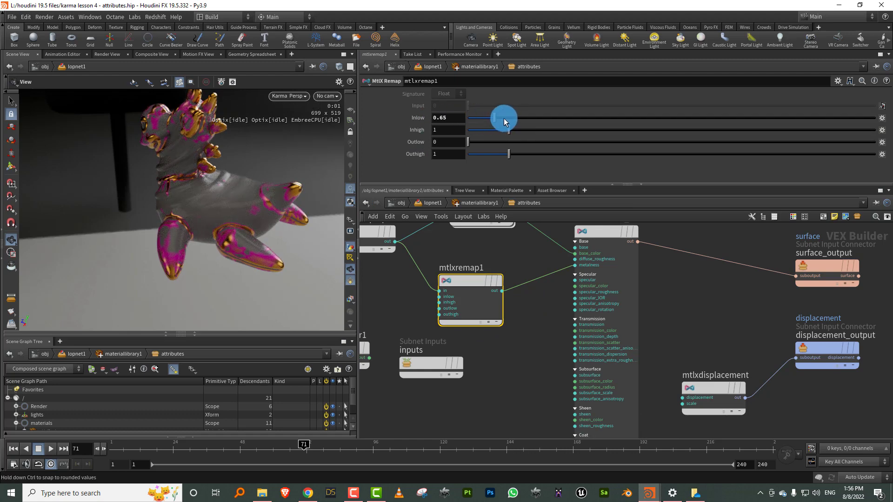
pyautogui.click(504, 119)
pyautogui.moveTo(215, 203); pyautogui.dragTo(166, 251)
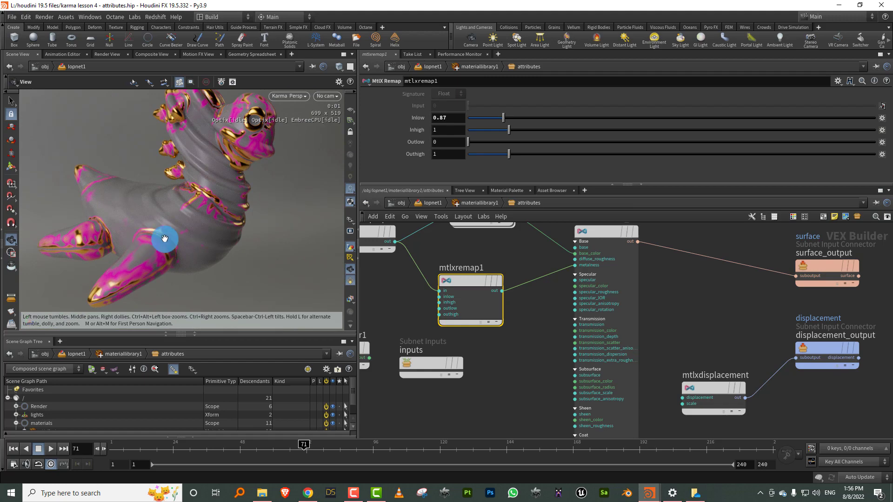
# Step: Rename the MtlX Remap node to metal
pyautogui.scroll(-2, 538, 295)
pyautogui.click(493, 268)
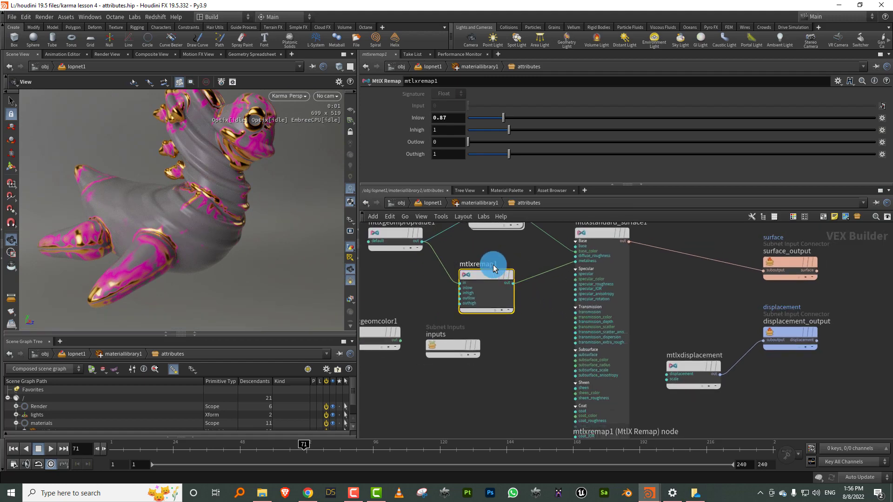
pyautogui.doubleClick(494, 268)
pyautogui.write('metal')
pyautogui.press('Return')
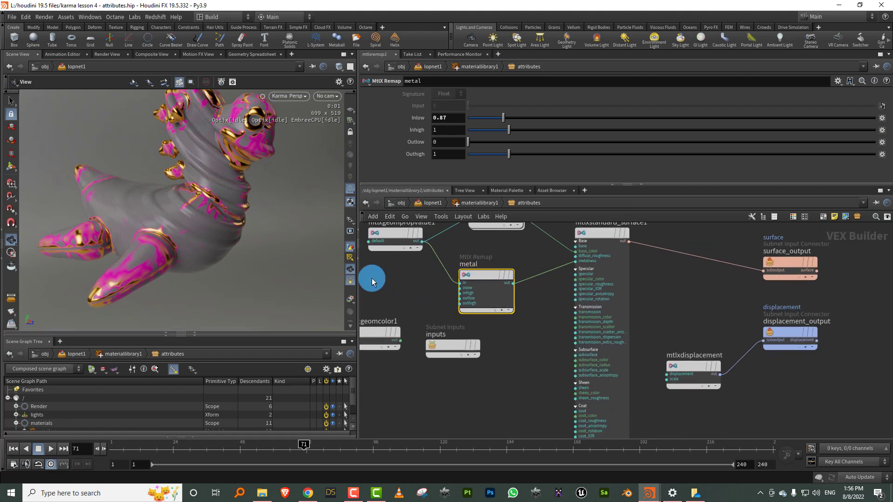
# Step: Make room below the metal remap node, duplicate it there and rename the copy rough
pyautogui.moveTo(516, 340); pyautogui.dragTo(577, 307, button='middle')
pyautogui.moveTo(400, 348); pyautogui.dragTo(413, 367)
pyautogui.click(542, 270)
pyautogui.moveTo(547, 334); pyautogui.dragTo(533, 352, button='middle')
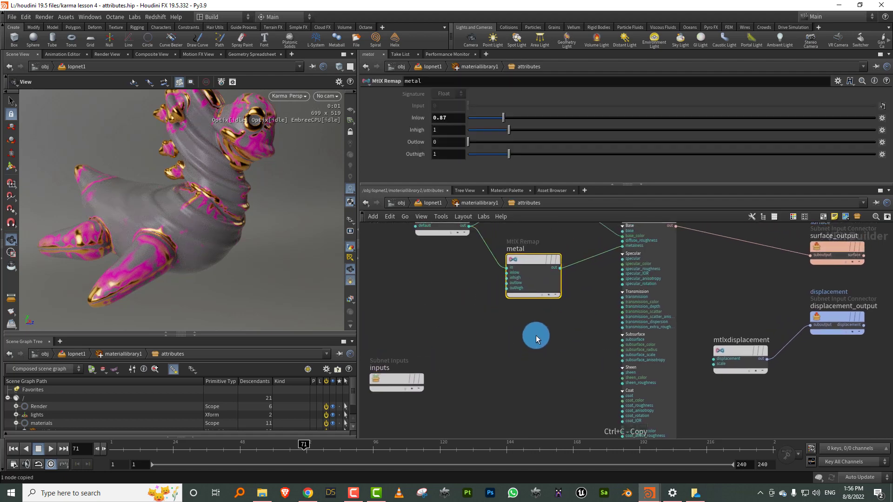
pyautogui.hotkey('ctrl', 'v')
pyautogui.doubleClick(522, 324)
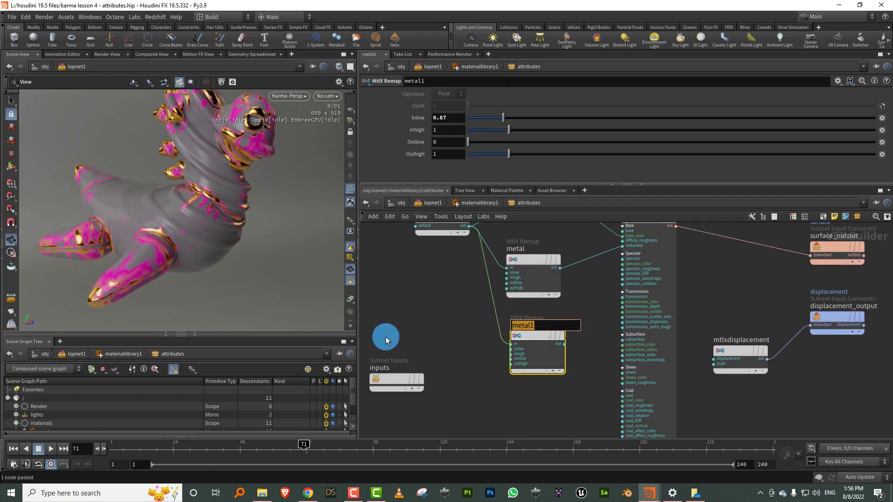
pyautogui.write('rough')
pyautogui.press('Return')
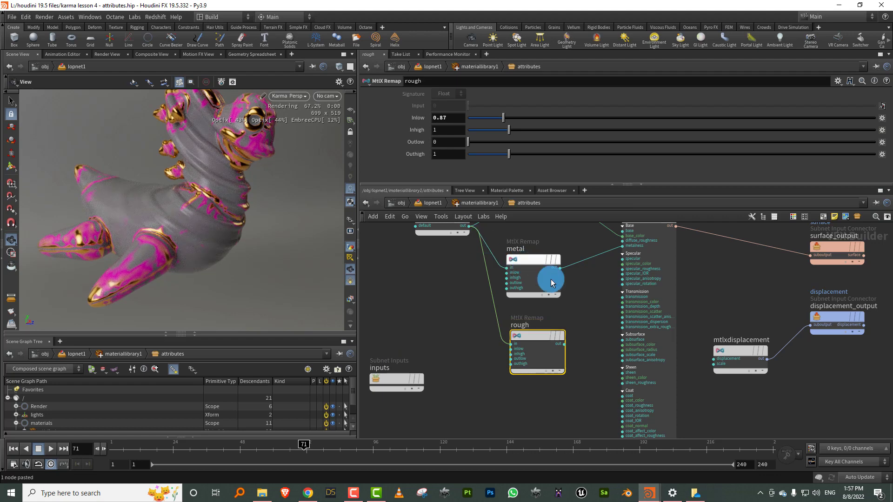
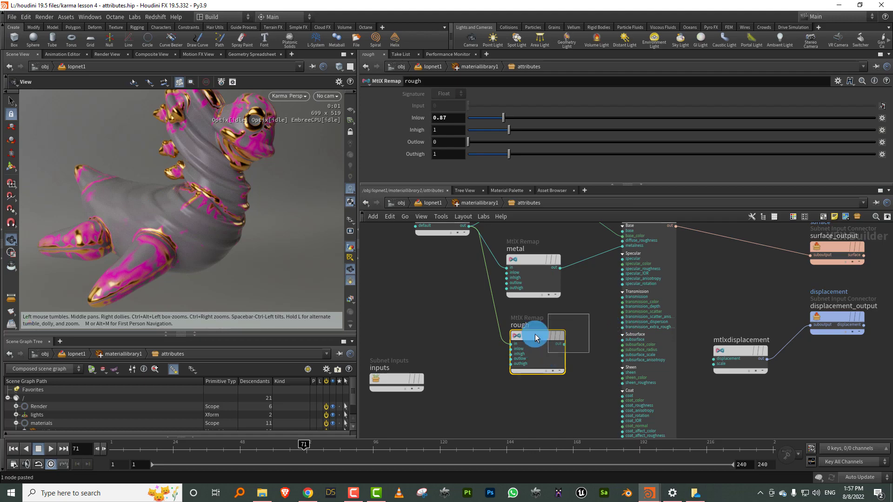
# Step: Set the rough node's Outlow to 0.94 and Outhigh to 0.15, and connect its output to specular_roughness
pyautogui.click(506, 146)
pyautogui.click(473, 152)
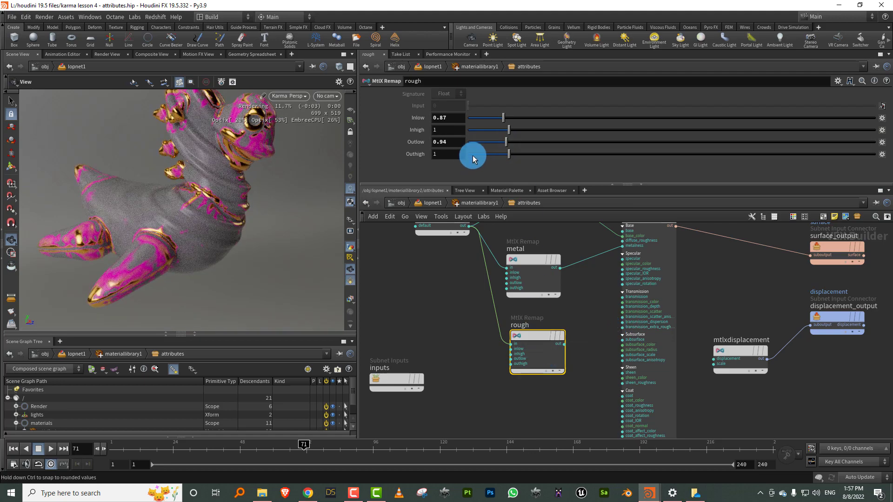
pyautogui.moveTo(614, 291); pyautogui.dragTo(573, 317, button='middle')
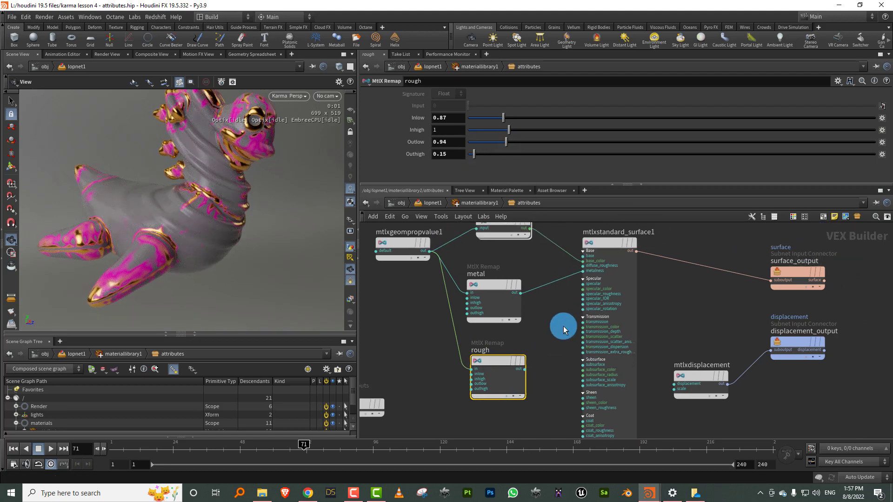
pyautogui.click(533, 362)
pyautogui.scroll(3, 565, 305)
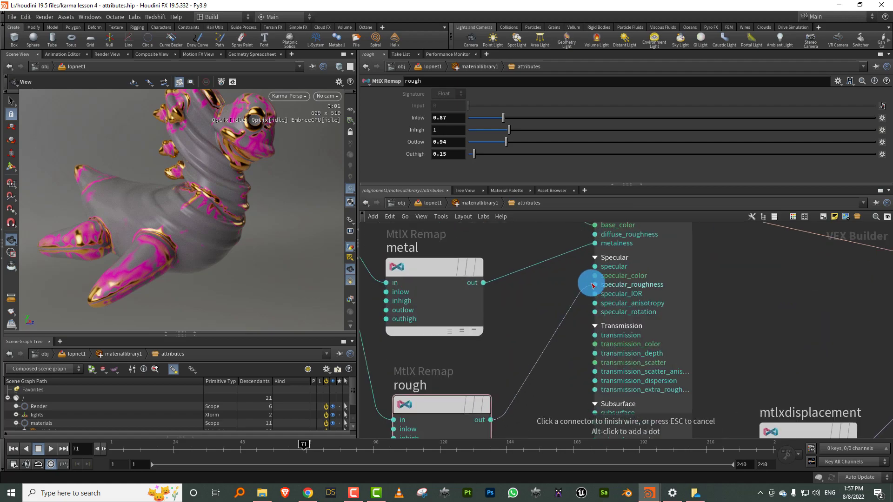
pyautogui.click(595, 288)
pyautogui.moveTo(153, 200)
pyautogui.mouseDown()
pyautogui.moveTo(185, 207)
pyautogui.moveTo(185, 219)
pyautogui.moveTo(225, 203)
pyautogui.moveTo(208, 197)
pyautogui.moveTo(181, 214)
pyautogui.moveTo(148, 216)
pyautogui.mouseUp()
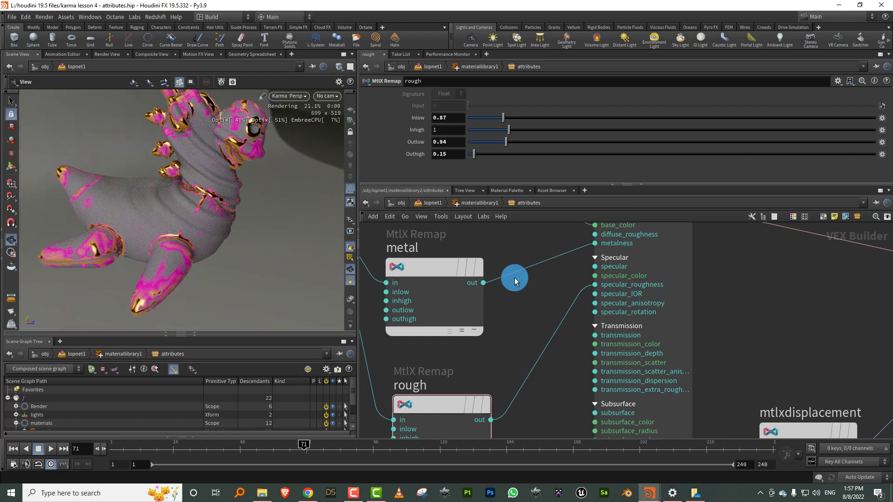
# Step: Set the Geometry Property Value node's Geomprop to waves to preview that attribute with the finished shader
pyautogui.moveTo(514, 275); pyautogui.dragTo(604, 342, button='middle')
pyautogui.scroll(-3, 581, 325)
pyautogui.click(439, 311)
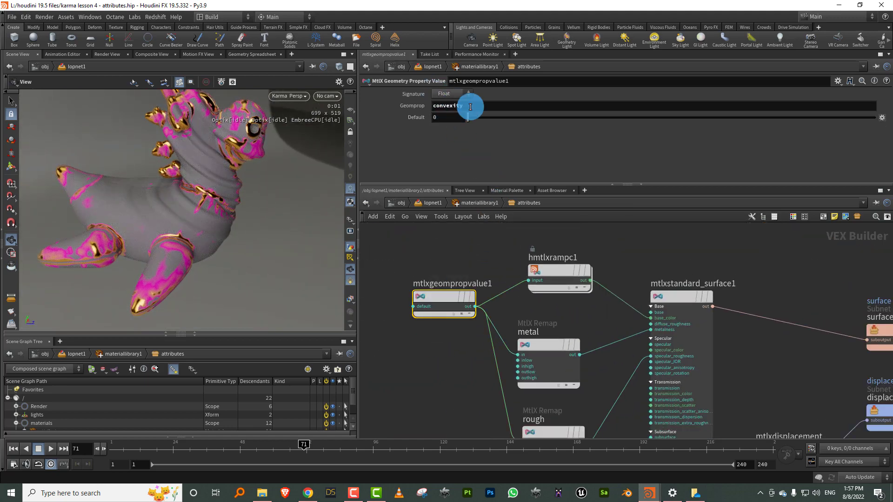
pyautogui.moveTo(473, 106); pyautogui.dragTo(342, 123)
pyautogui.write('waves')
pyautogui.press('Return')
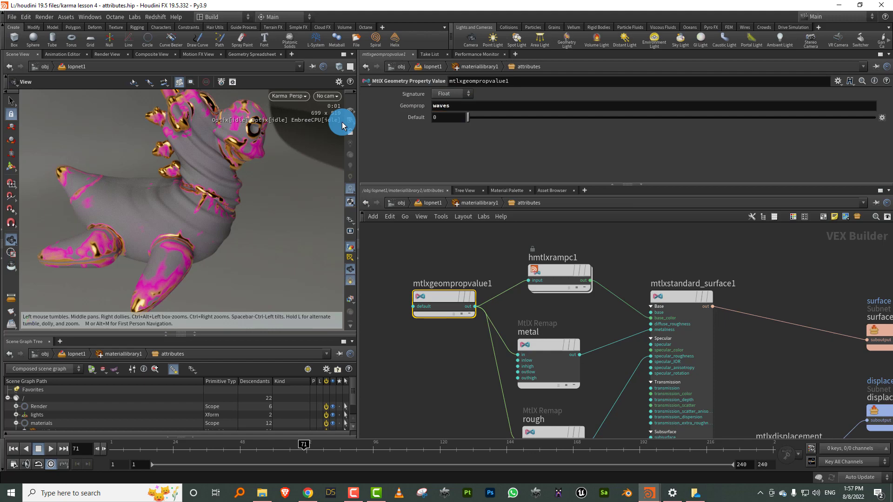
# Step: Set the Geometry Property Value node's Geomprop to mask
pyautogui.moveTo(454, 106); pyautogui.dragTo(381, 121)
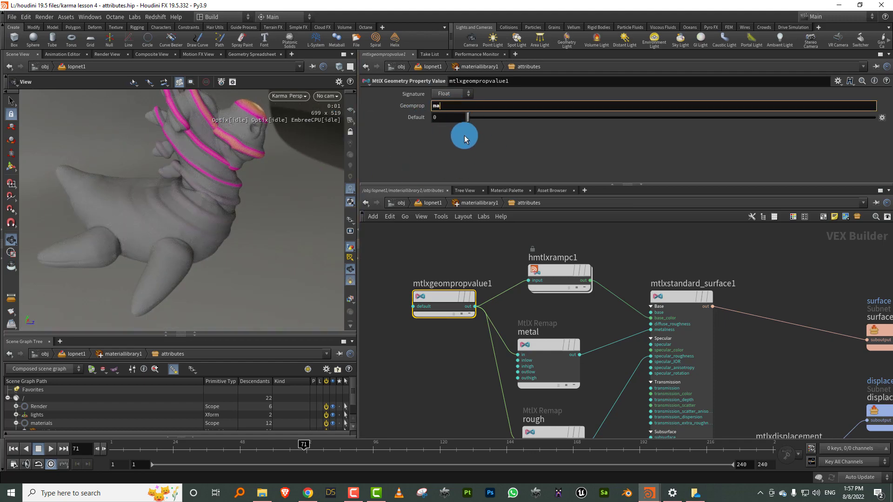
pyautogui.write('mask')
pyautogui.press('Return')
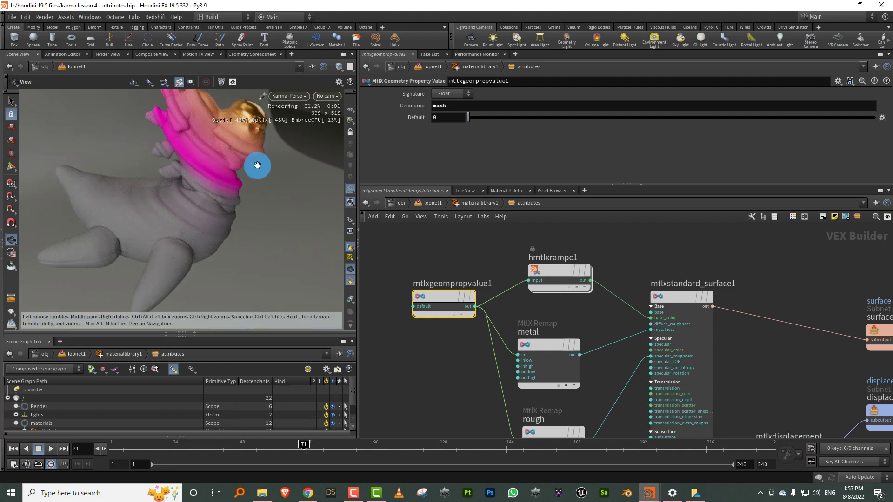
# Step: Set the Geometry Property Value node's Geomprop to convexity
pyautogui.moveTo(258, 166); pyautogui.dragTo(229, 189)
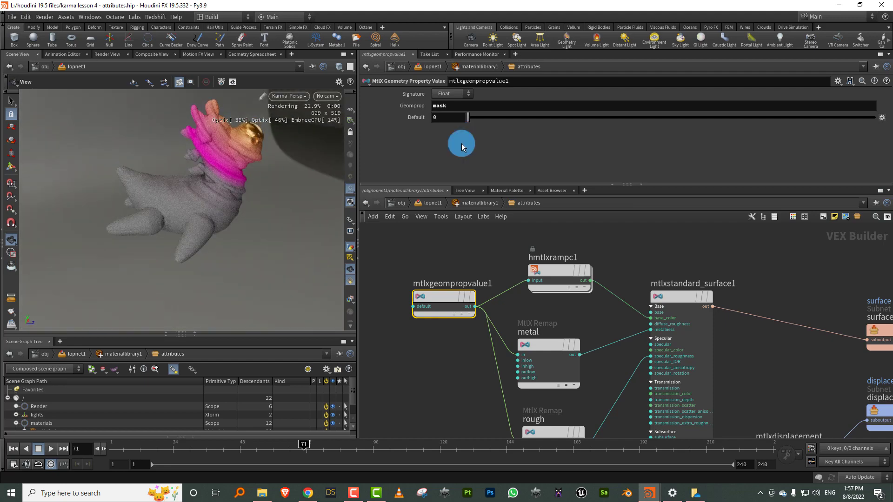
pyautogui.moveTo(449, 107); pyautogui.dragTo(381, 114)
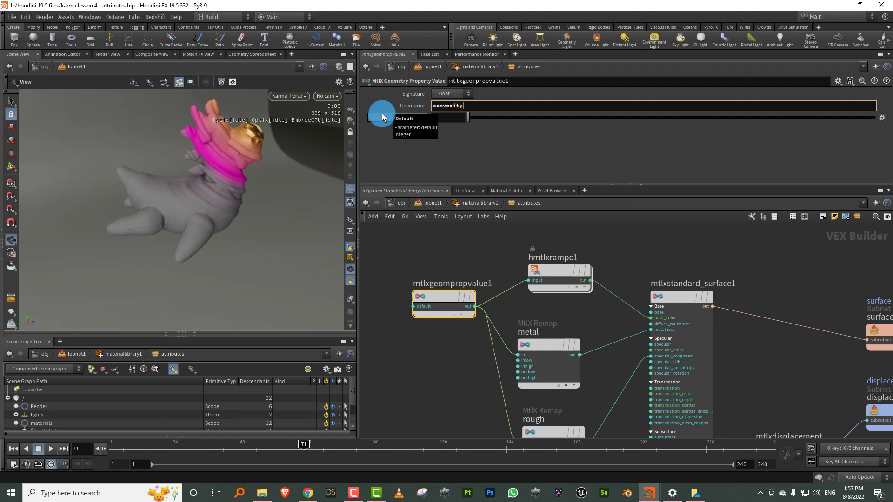
pyautogui.write('convexity')
pyautogui.press('Return')
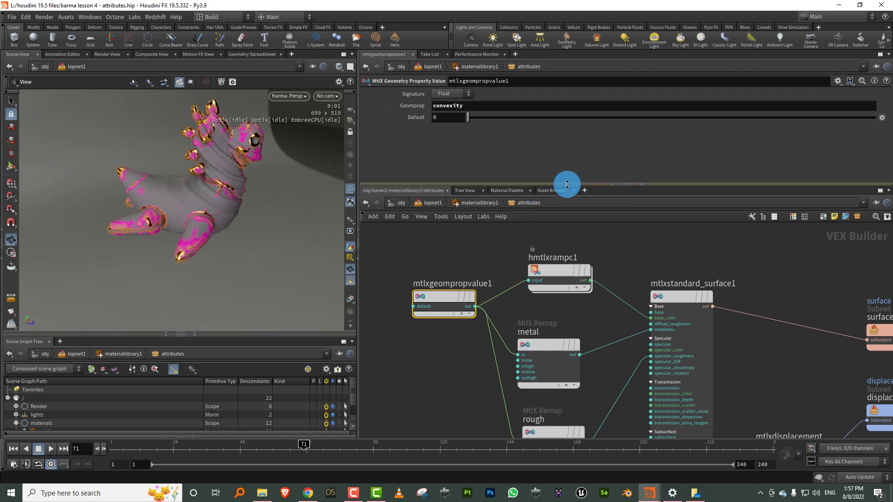
# Step: Duplicate the Geometry Property Value node below the network and rename the original convexity
pyautogui.moveTo(567, 184); pyautogui.dragTo(571, 142)
pyautogui.scroll(-4, 472, 256)
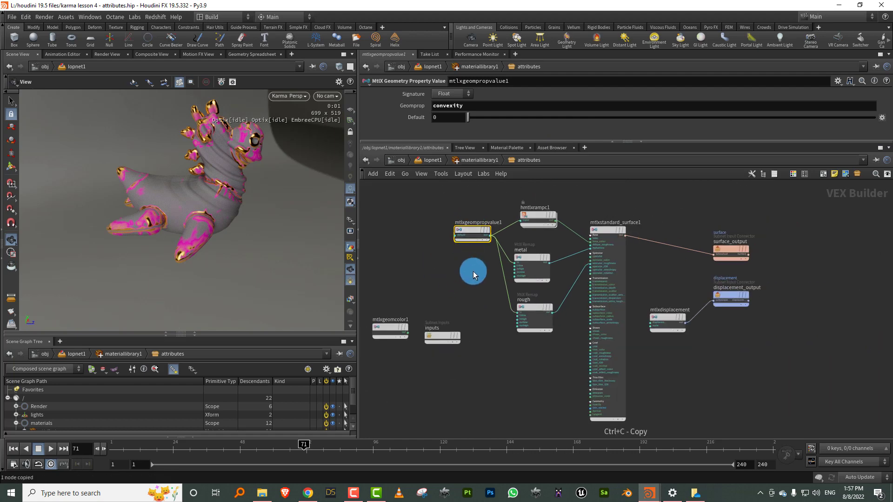
pyautogui.hotkey('ctrl', 'v')
pyautogui.moveTo(473, 271); pyautogui.dragTo(473, 364)
pyautogui.doubleClick(475, 222)
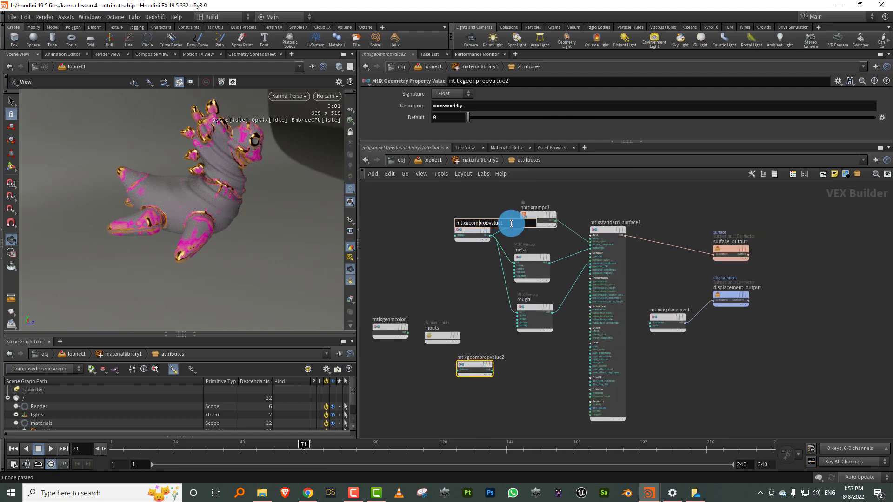
pyautogui.write('convexity')
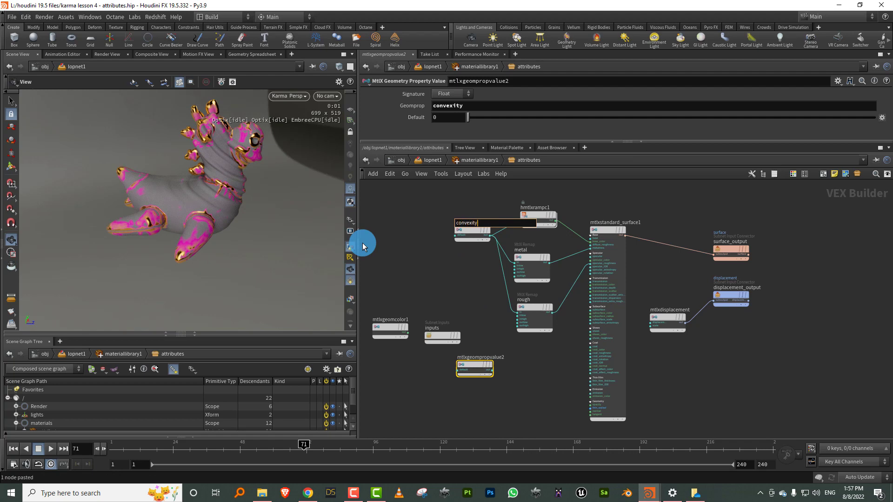
pyautogui.press('Return')
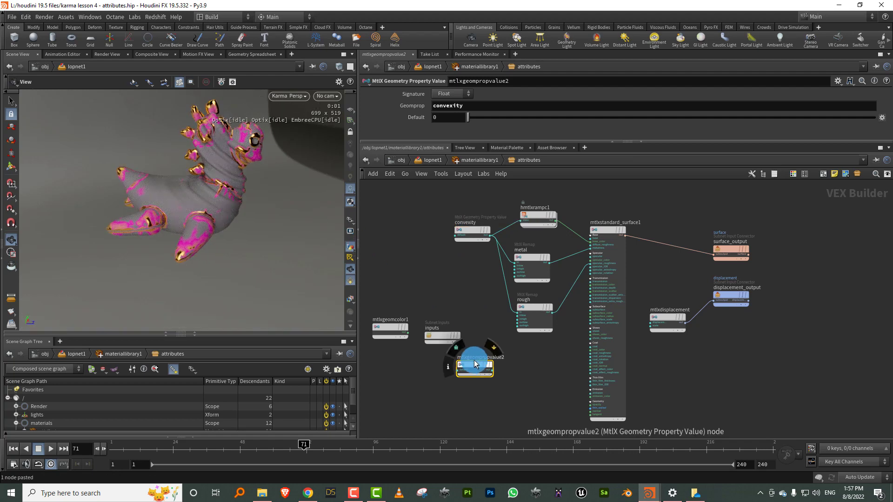
# Step: Move the unconnected geometry color and inputs nodes clear of the duplicated Geometry Property Value node, and rename that duplicate waves
pyautogui.moveTo(474, 369); pyautogui.dragTo(476, 387)
pyautogui.moveTo(418, 340); pyautogui.dragTo(432, 286)
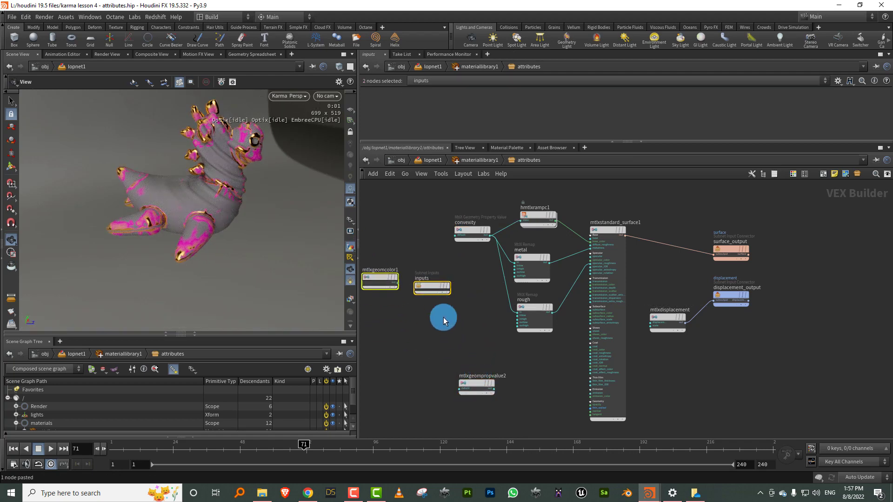
pyautogui.click(443, 319)
pyautogui.scroll(5, 486, 347)
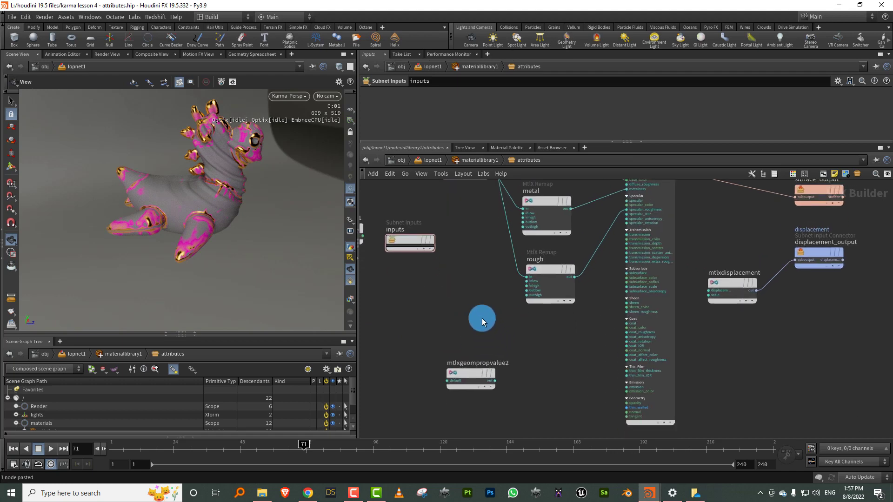
pyautogui.scroll(3, 479, 302)
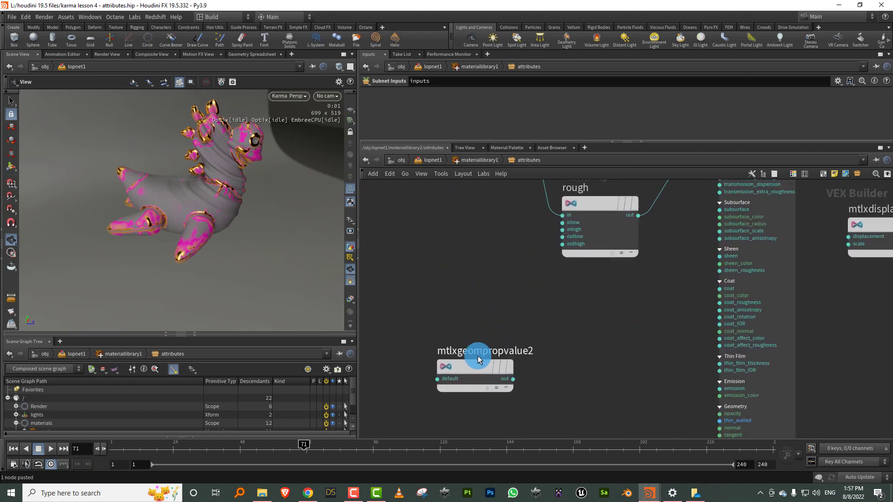
pyautogui.click(484, 372)
pyautogui.doubleClick(550, 359)
pyautogui.hotkey('ctrl', 'a')
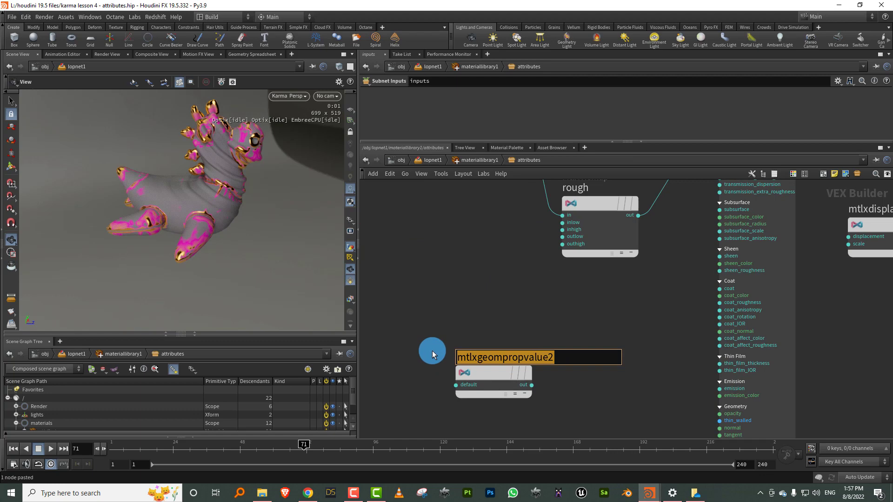
pyautogui.write('waves')
pyautogui.press('Return')
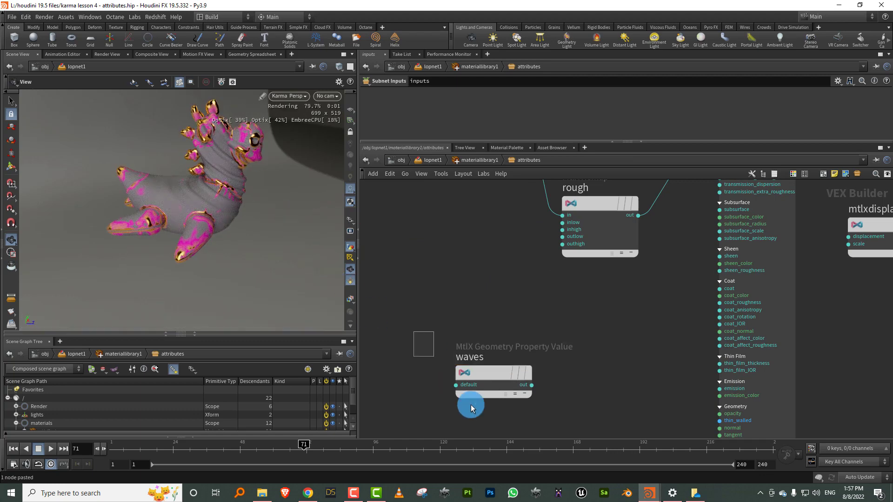
# Step: Set the waves node's Geomprop to waves
pyautogui.click(469, 393)
pyautogui.write('wave')
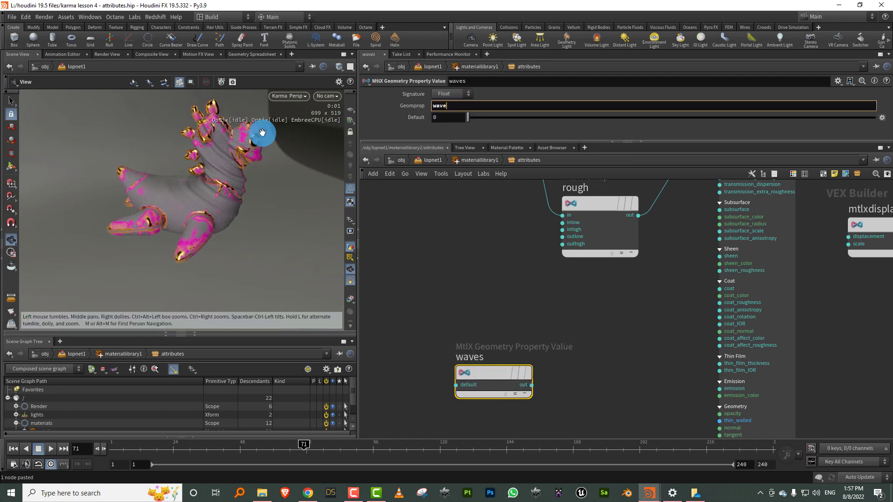
pyautogui.write('s')
pyautogui.press('Return')
# Step: Add a MtlX Remap node beside the waves node and connect the waves output to its in input
pyautogui.scroll(-2, 529, 327)
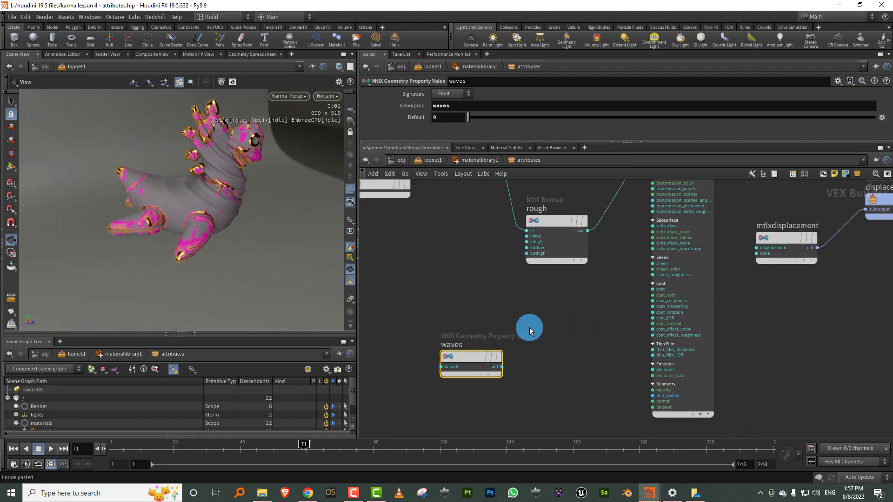
pyautogui.press('Tab')
pyautogui.write('rem')
pyautogui.click(642, 313)
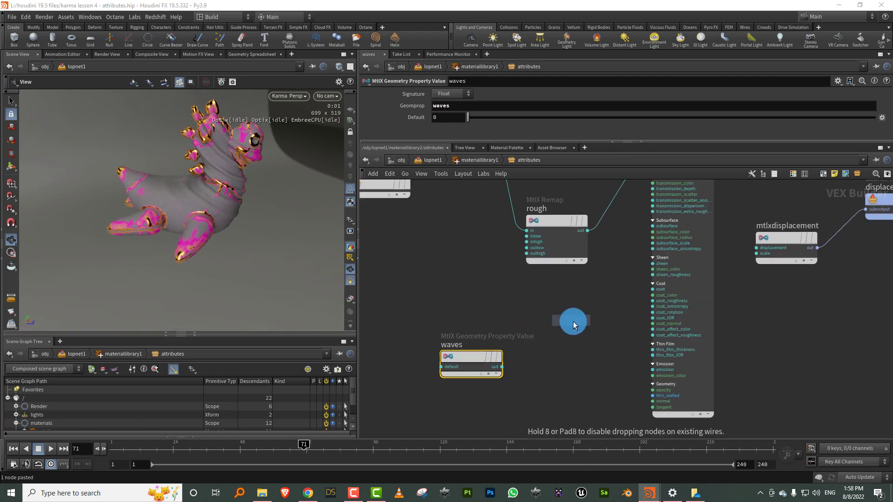
pyautogui.click(573, 321)
pyautogui.moveTo(501, 367); pyautogui.dragTo(543, 331)
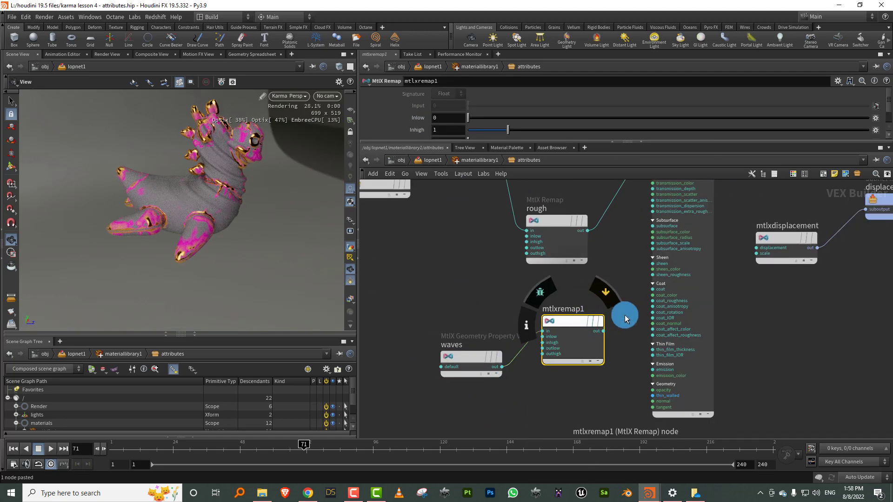
# Step: Connect the new remap node's output to the standard surface's emission input
pyautogui.scroll(1, 625, 318)
pyautogui.click(599, 333)
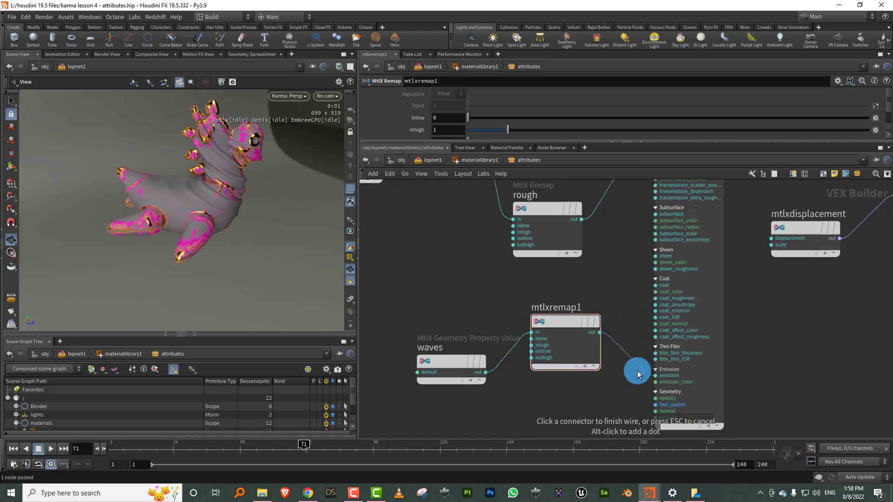
pyautogui.click(637, 377)
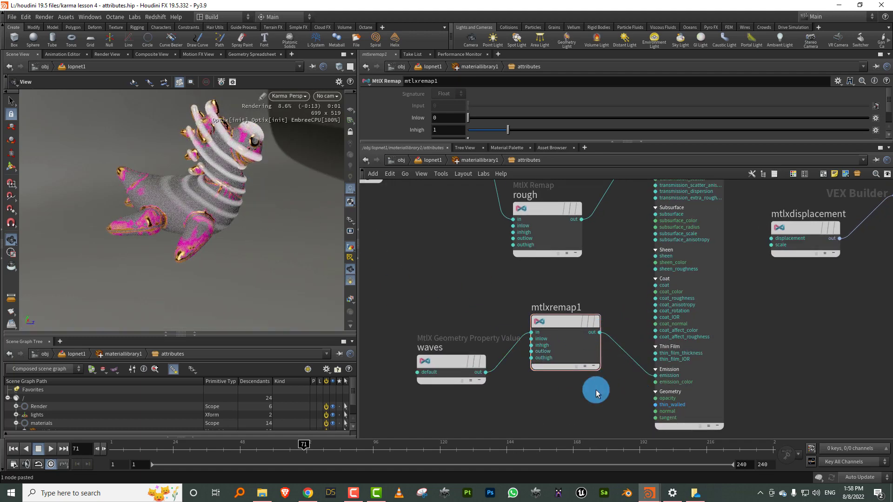
# Step: Set the standard surface's Emission Color to orange with values 1, 0.5235 and 0.047
pyautogui.click(684, 317)
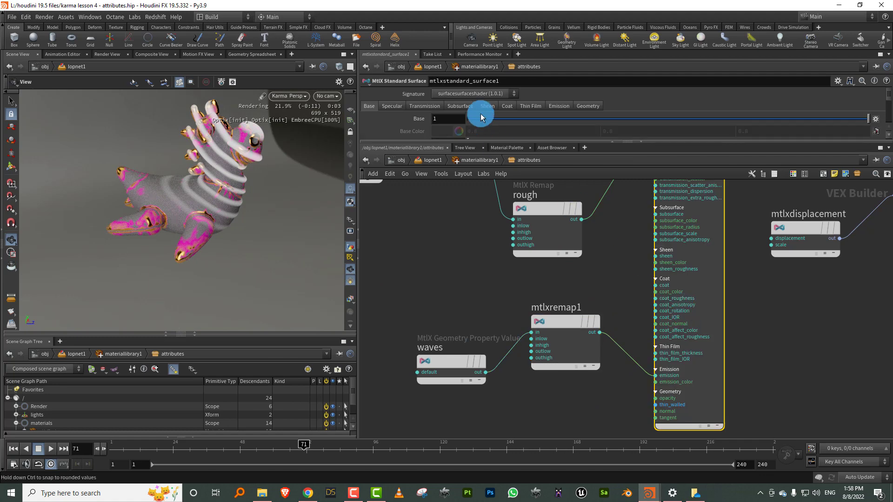
pyautogui.click(558, 106)
pyautogui.click(448, 131)
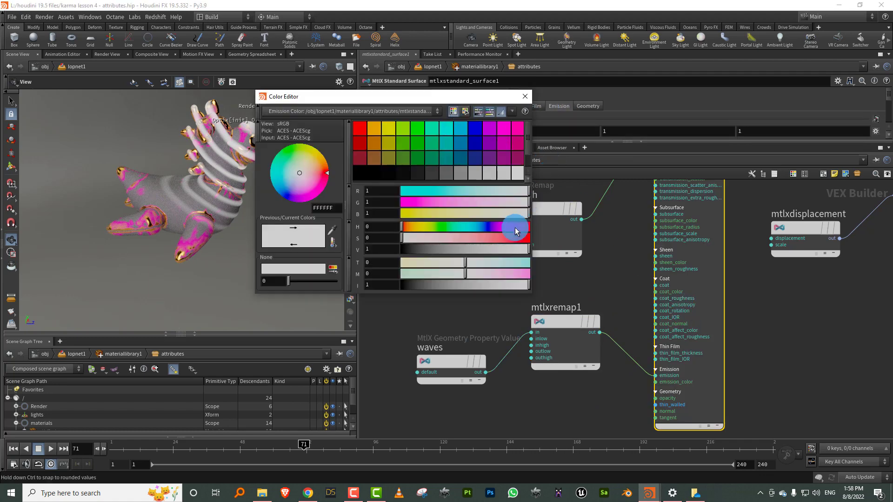
pyautogui.click(413, 226)
pyautogui.click(524, 240)
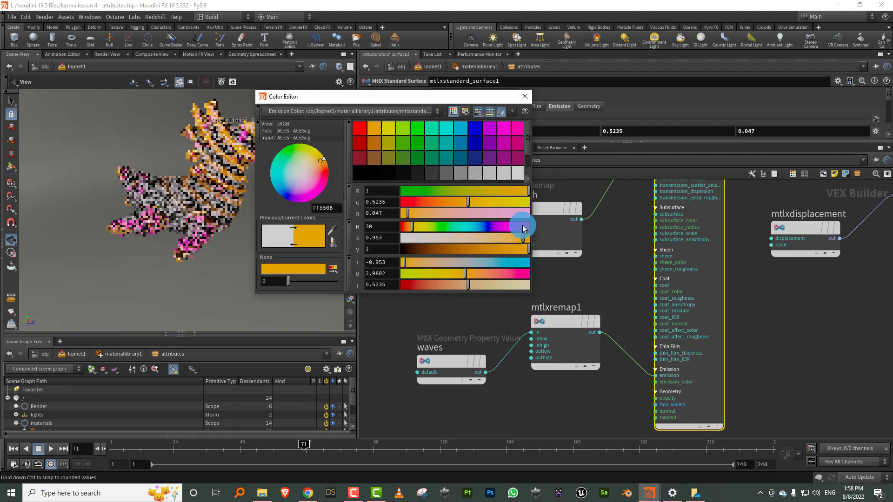
pyautogui.click(528, 100)
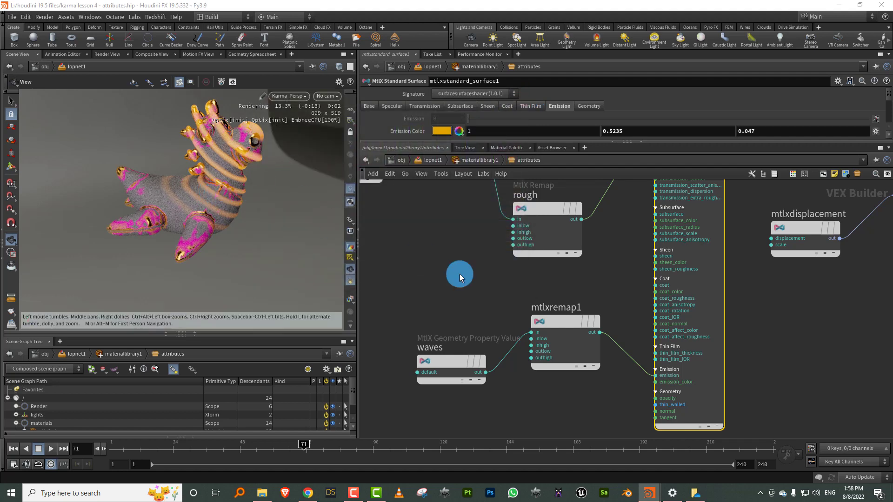
# Step: Set the emission remap node's Inlow to 0.14, Inhigh to 0.42 and Outhigh to 5
pyautogui.click(586, 328)
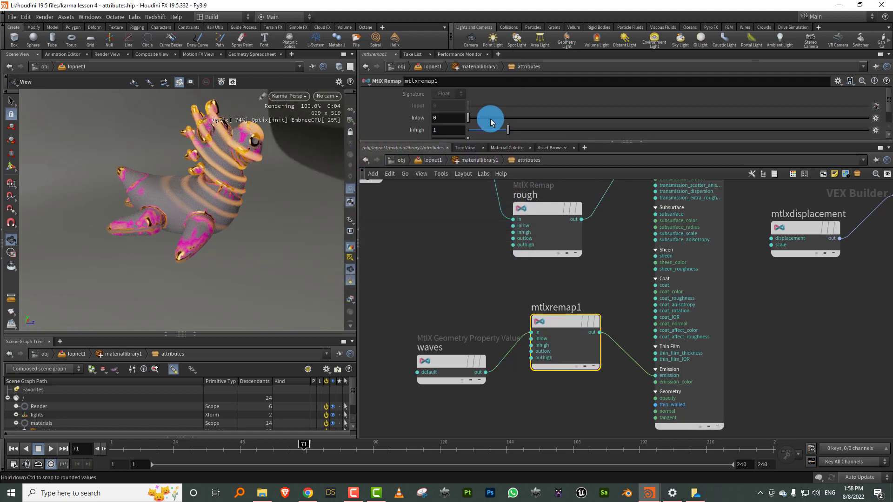
pyautogui.moveTo(489, 122)
pyautogui.mouseDown()
pyautogui.moveTo(472, 118)
pyautogui.moveTo(489, 126)
pyautogui.mouseUp()
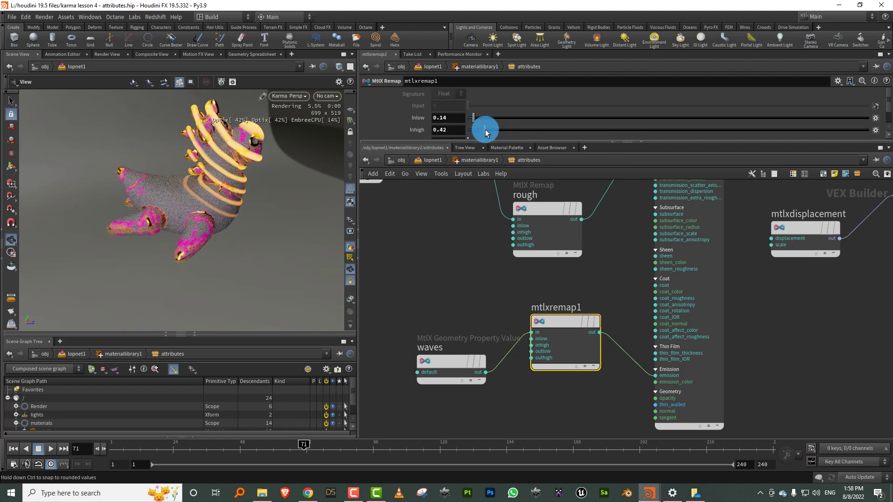
pyautogui.moveTo(437, 141); pyautogui.dragTo(486, 228)
pyautogui.click(445, 152)
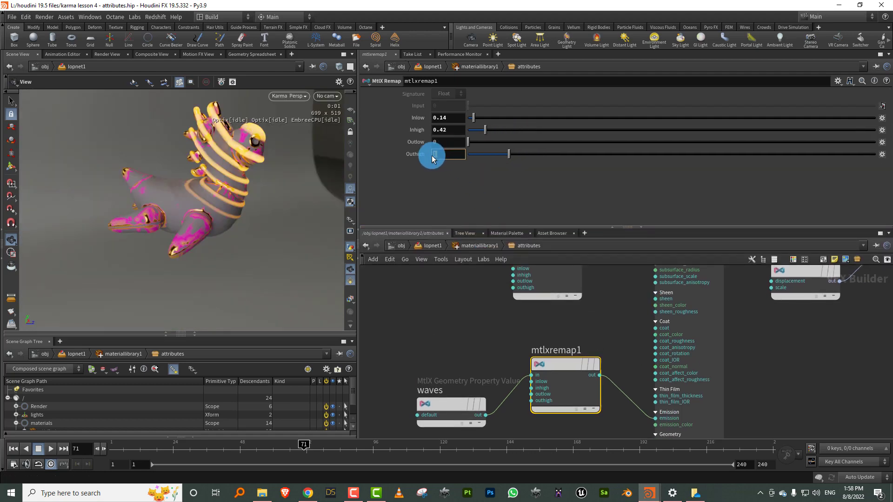
pyautogui.write('5')
pyautogui.press('Return')
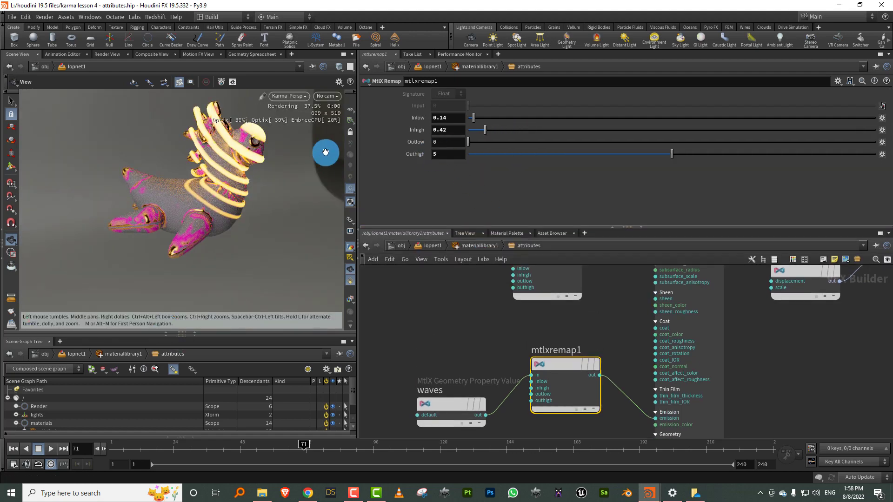
# Step: Go to frame 57 and examine the emissive bands on the creature from several angles
pyautogui.moveTo(223, 193)
pyautogui.mouseDown()
pyautogui.moveTo(290, 205)
pyautogui.moveTo(199, 207)
pyautogui.moveTo(225, 204)
pyautogui.moveTo(200, 196)
pyautogui.moveTo(218, 182)
pyautogui.mouseUp()
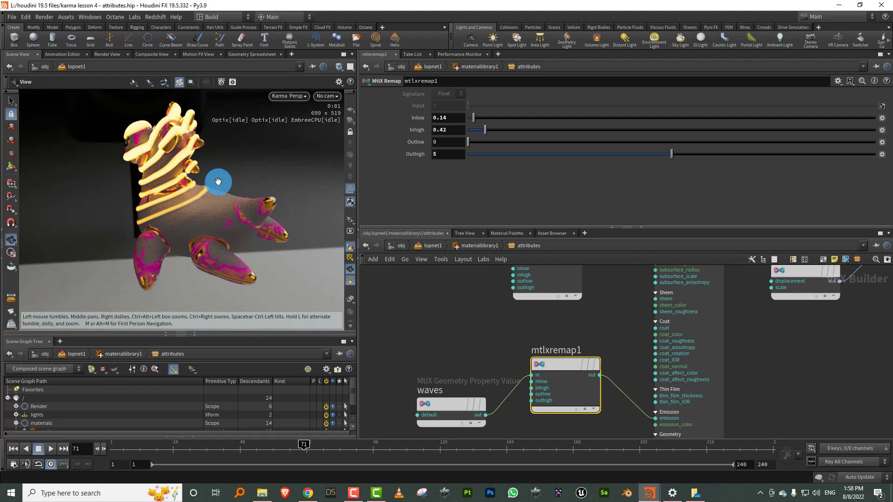
pyautogui.moveTo(185, 237); pyautogui.dragTo(154, 235)
pyautogui.moveTo(299, 450); pyautogui.dragTo(265, 449)
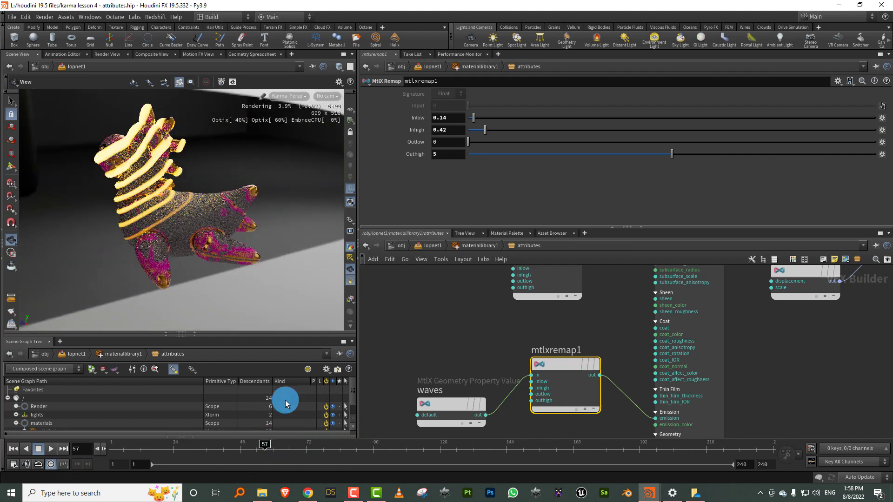
pyautogui.moveTo(193, 223); pyautogui.dragTo(249, 225)
pyautogui.scroll(-3, 465, 339)
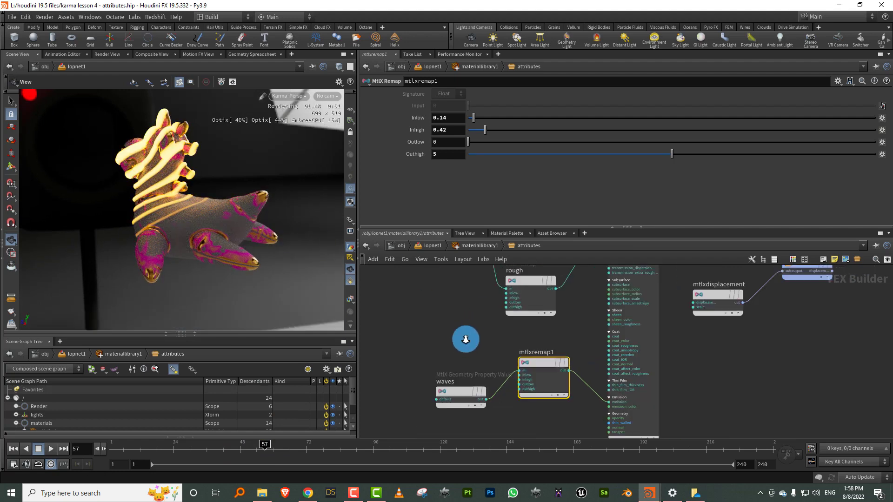
pyautogui.scroll(-2, 466, 339)
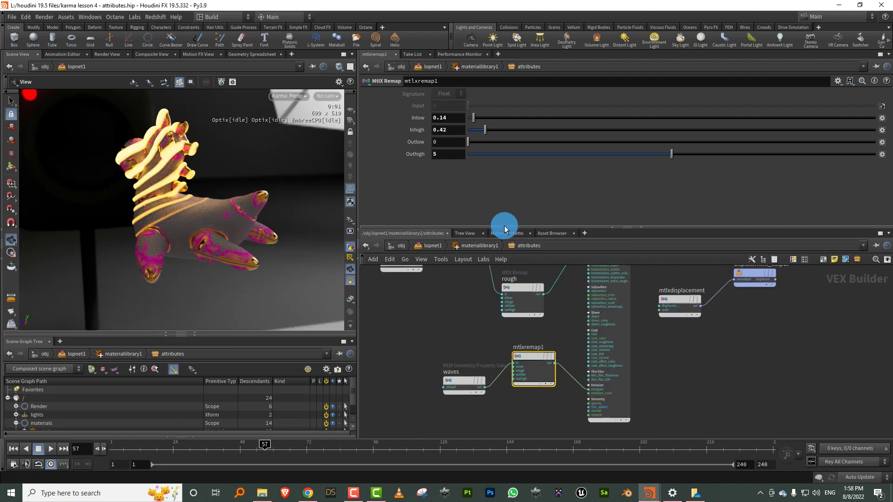
pyautogui.moveTo(504, 226); pyautogui.dragTo(506, 180)
pyautogui.moveTo(221, 223); pyautogui.dragTo(221, 233)
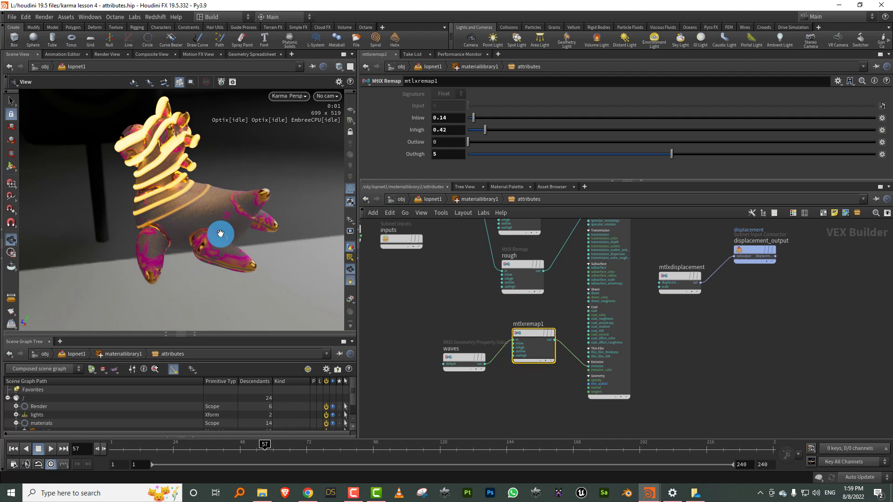
pyautogui.moveTo(179, 188); pyautogui.dragTo(183, 207)
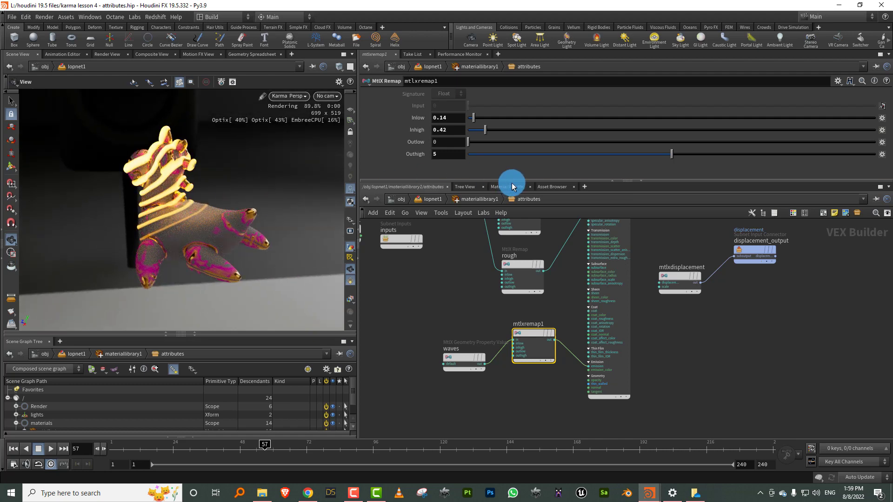
# Step: Move the unused geometry color and inputs nodes farther from the shader network, and check the creature's render from another angle
pyautogui.moveTo(450, 255); pyautogui.dragTo(511, 288, button='middle')
pyautogui.scroll(-3, 523, 272)
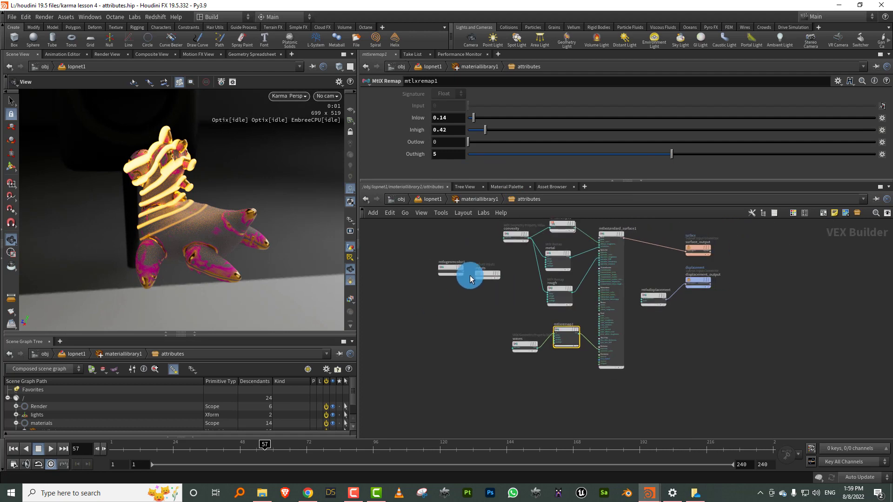
pyautogui.moveTo(431, 286)
pyautogui.mouseDown()
pyautogui.moveTo(505, 268)
pyautogui.moveTo(437, 295)
pyautogui.mouseUp()
pyautogui.click(433, 296)
pyautogui.moveTo(165, 233)
pyautogui.mouseDown()
pyautogui.moveTo(228, 233)
pyautogui.moveTo(170, 230)
pyautogui.mouseUp()
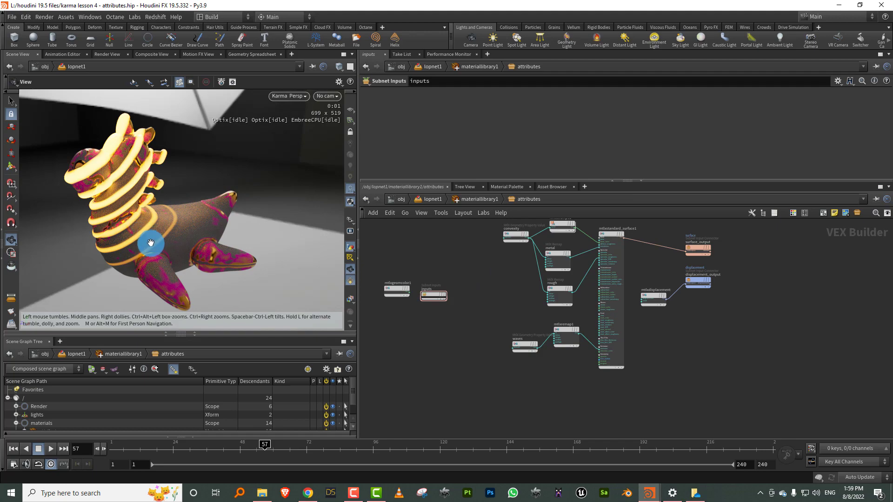
pyautogui.moveTo(150, 242); pyautogui.dragTo(174, 233)
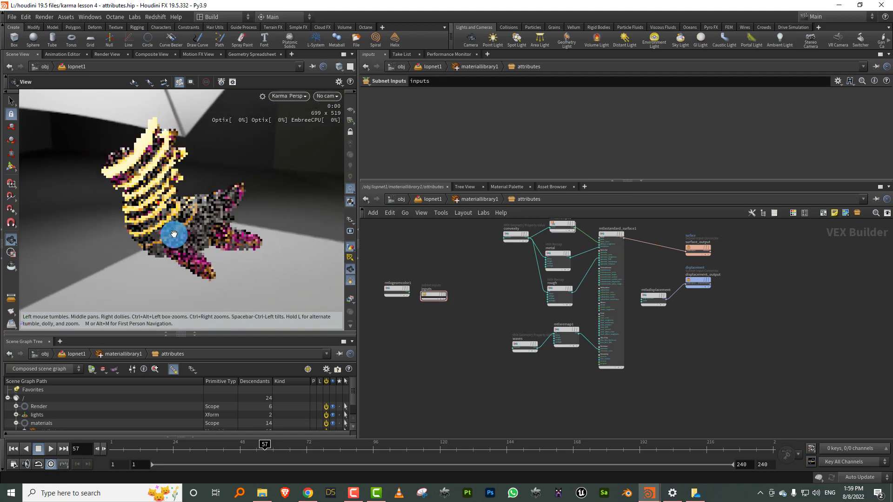
# Step: Open the toy geometry network and set the Center Z of the sphere feeding the distance mask to 0.5
pyautogui.moveTo(187, 225); pyautogui.dragTo(185, 213, button='right')
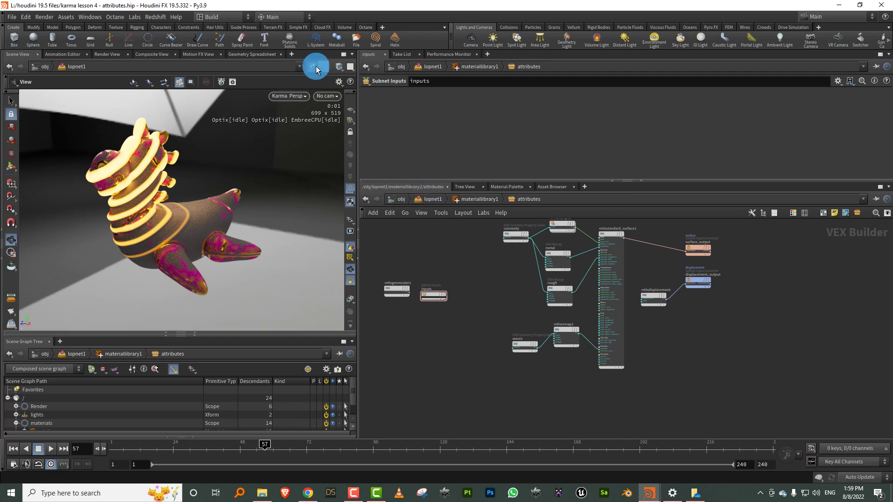
pyautogui.click(399, 202)
pyautogui.doubleClick(499, 299)
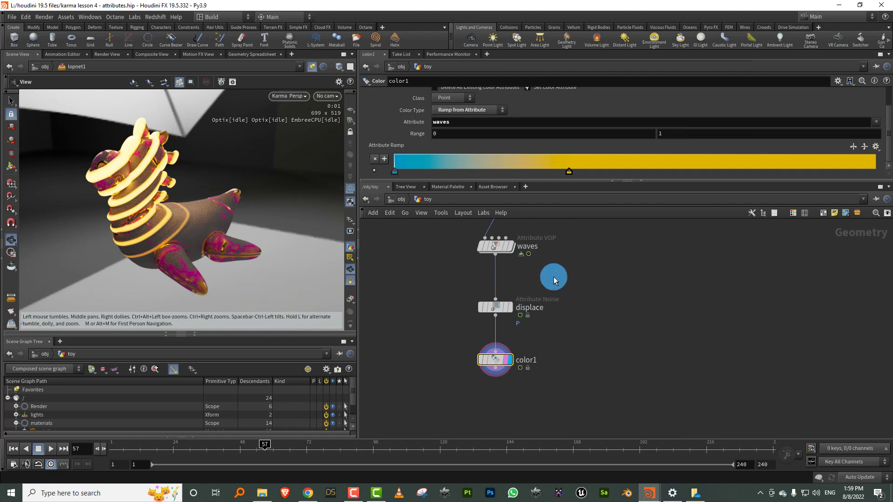
pyautogui.moveTo(587, 225); pyautogui.dragTo(527, 374, button='middle')
pyautogui.click(530, 292)
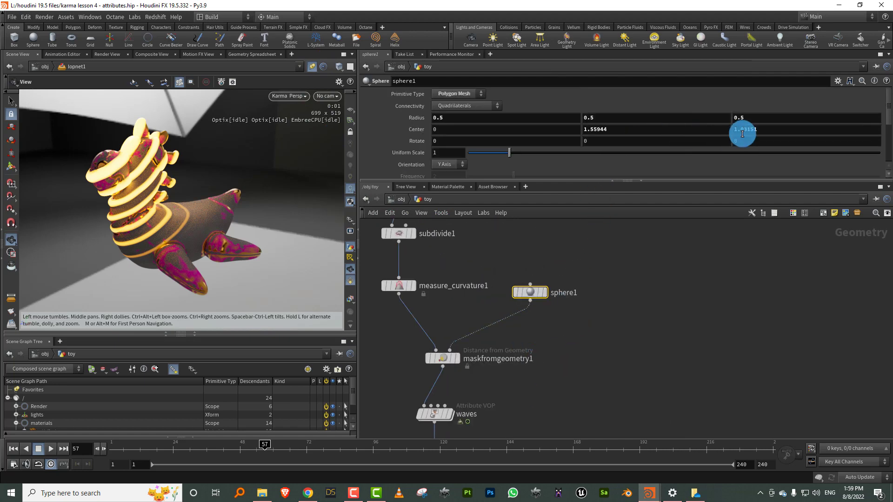
pyautogui.write('0.')
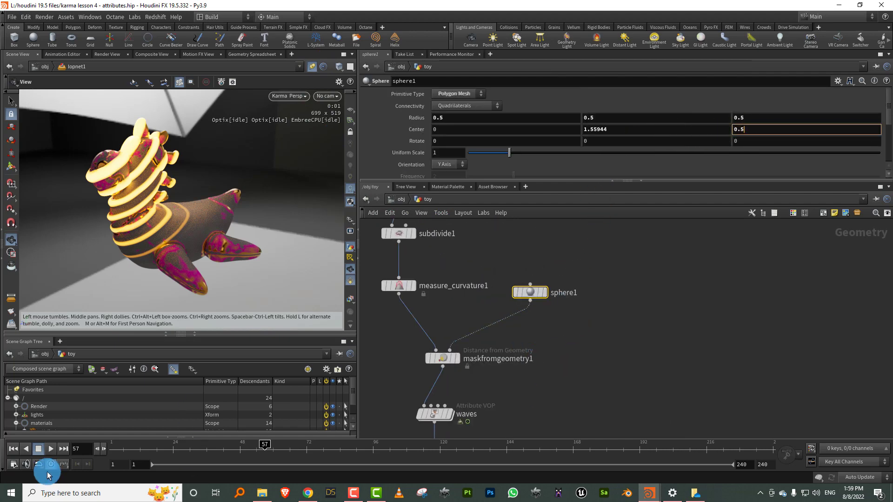
pyautogui.write('5')
pyautogui.press('Return')
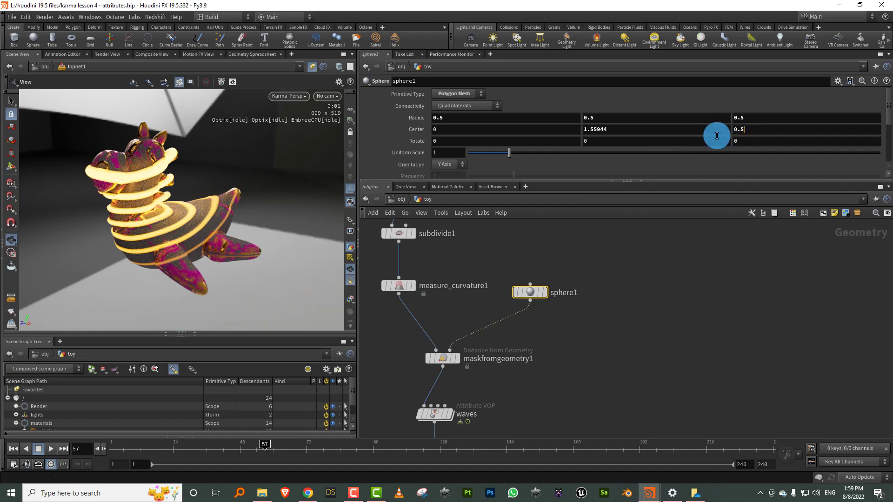
# Step: Set the mask sphere's Center Z to 0 and its Center Y to 1.95944
pyautogui.moveTo(716, 135); pyautogui.dragTo(595, 138)
pyautogui.write('0')
pyautogui.press('Return')
pyautogui.moveTo(252, 185); pyautogui.dragTo(215, 181)
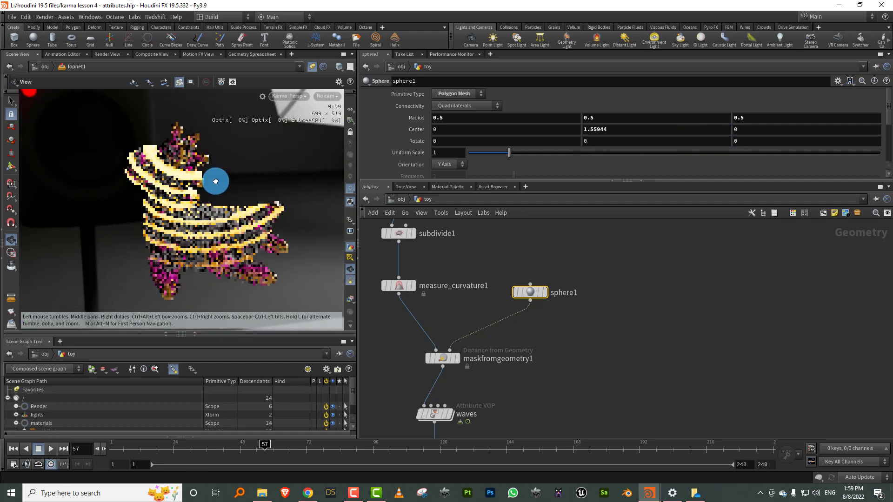
pyautogui.moveTo(630, 127); pyautogui.dragTo(657, 126, button='middle')
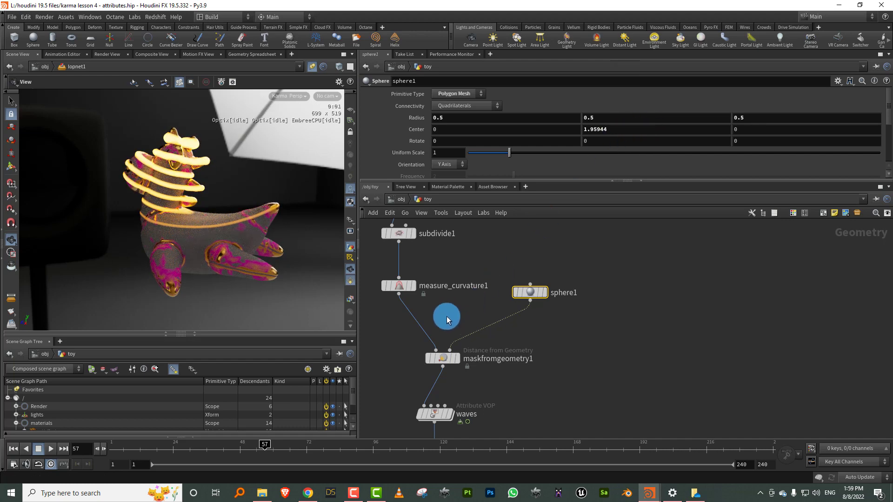
# Step: Set the maskfromgeometry1 node's Radius to 1.14 and check the rendered creature at frame 40
pyautogui.click(443, 358)
pyautogui.moveTo(492, 179); pyautogui.dragTo(495, 251)
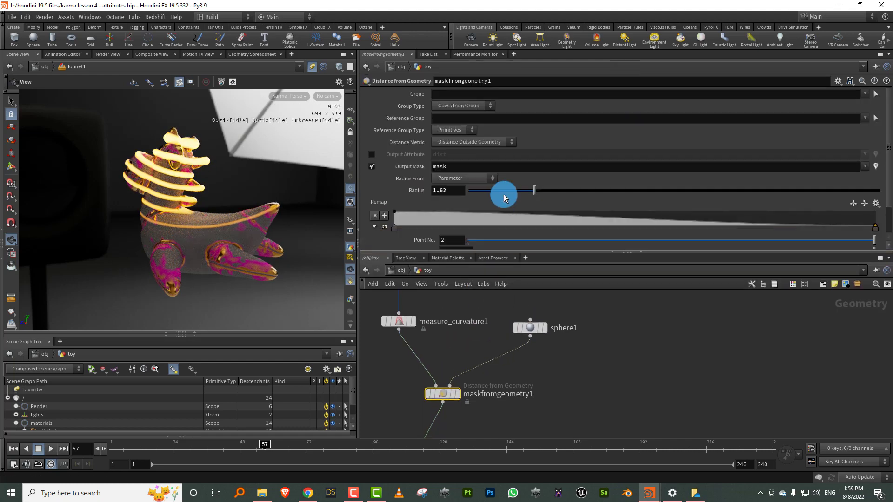
pyautogui.moveTo(495, 193)
pyautogui.mouseDown()
pyautogui.moveTo(515, 190)
pyautogui.moveTo(509, 195)
pyautogui.mouseUp()
pyautogui.moveTo(129, 441); pyautogui.dragTo(217, 444)
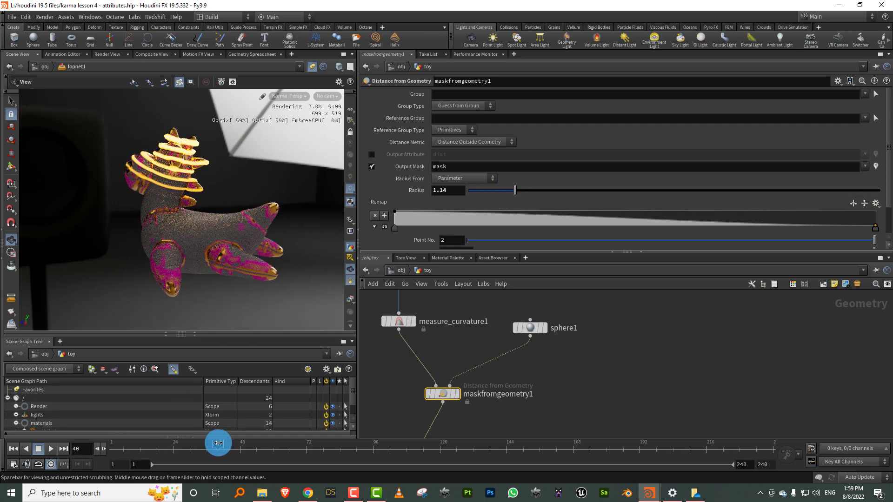
pyautogui.moveTo(181, 194); pyautogui.dragTo(224, 198)
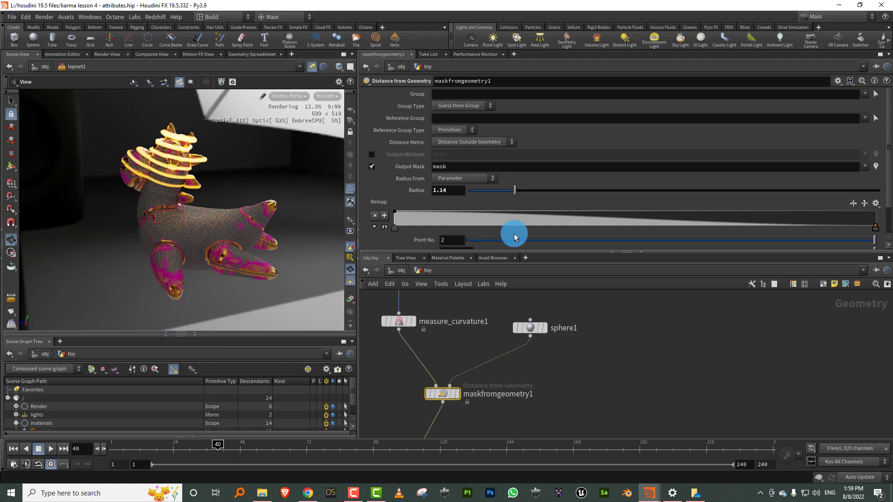
pyautogui.moveTo(517, 258); pyautogui.dragTo(524, 204)
pyautogui.moveTo(199, 194)
pyautogui.mouseDown()
pyautogui.moveTo(201, 206)
pyautogui.moveTo(193, 204)
pyautogui.mouseUp()
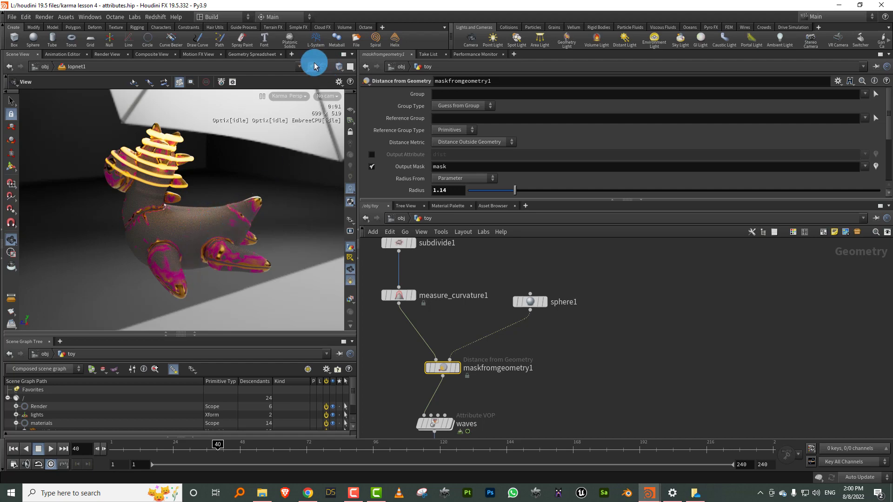
# Step: Show the toy geometry in the viewport instead of the Karma render, and make room between subdivide1 and measure_curvature1
pyautogui.click(304, 80)
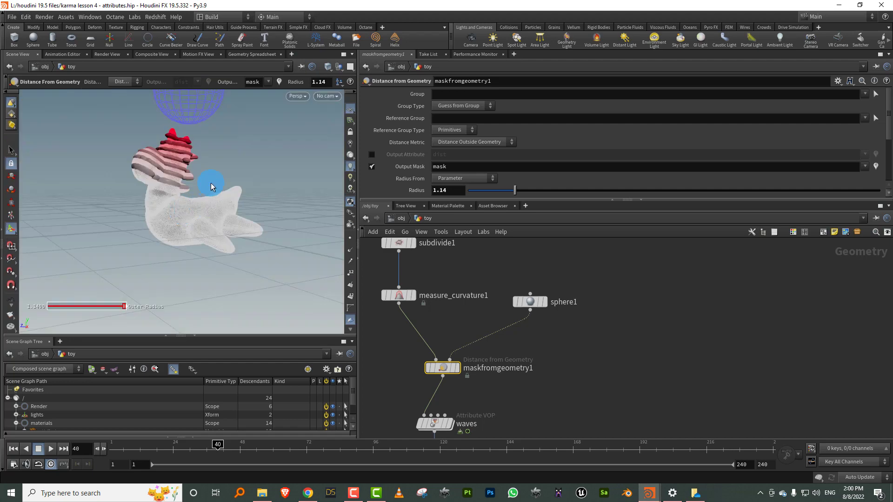
pyautogui.moveTo(201, 218); pyautogui.dragTo(218, 215)
pyautogui.moveTo(480, 200); pyautogui.dragTo(504, 139)
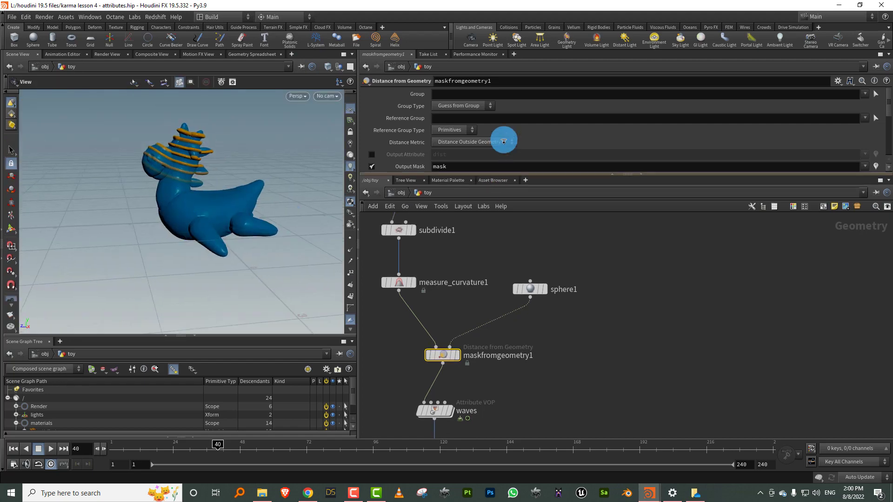
pyautogui.scroll(-3, 520, 313)
pyautogui.moveTo(494, 291); pyautogui.dragTo(478, 241)
pyautogui.moveTo(473, 314); pyautogui.dragTo(478, 319)
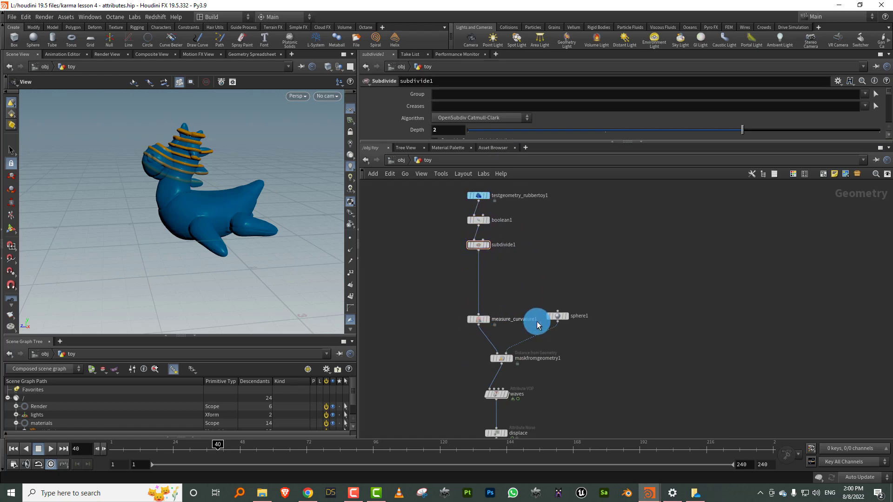
pyautogui.moveTo(524, 293); pyautogui.dragTo(458, 337)
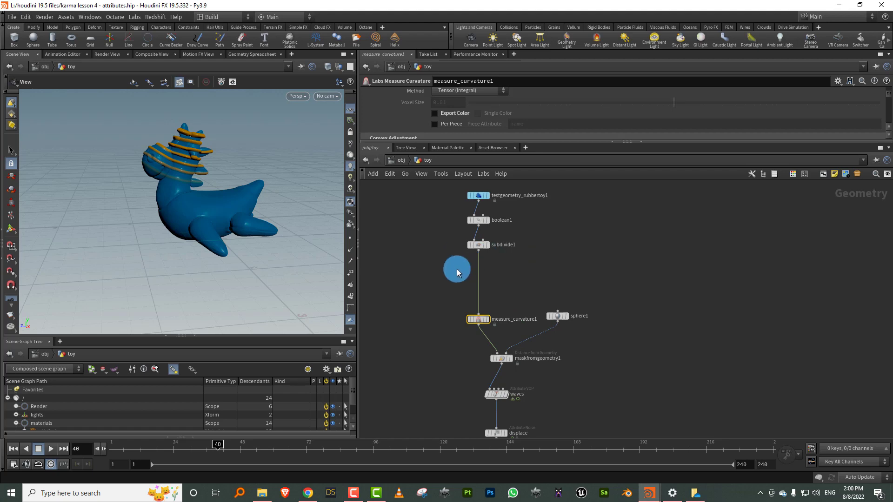
# Step: Insert a second Labs Measure Curvature node between subdivide1 and measure_curvature1 and display it
pyautogui.scroll(2, 500, 263)
pyautogui.click(484, 237)
pyautogui.click(466, 237)
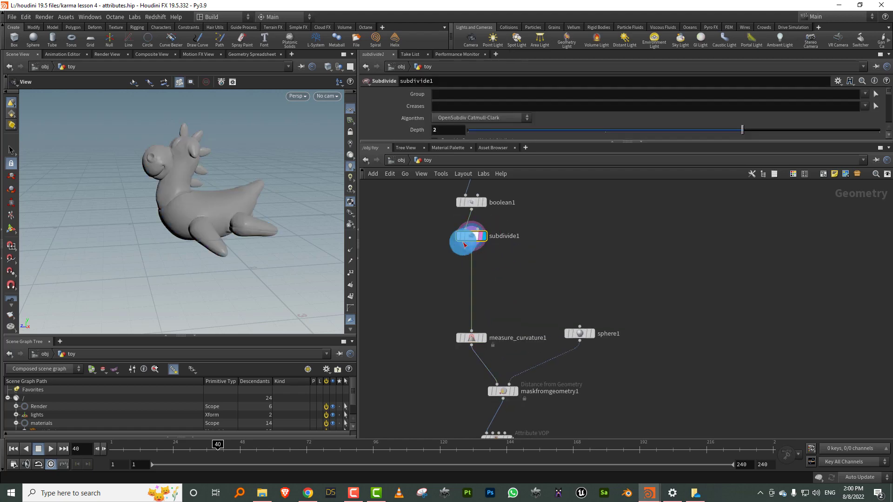
pyautogui.scroll(2, 488, 271)
pyautogui.press('Tab')
pyautogui.write('measu')
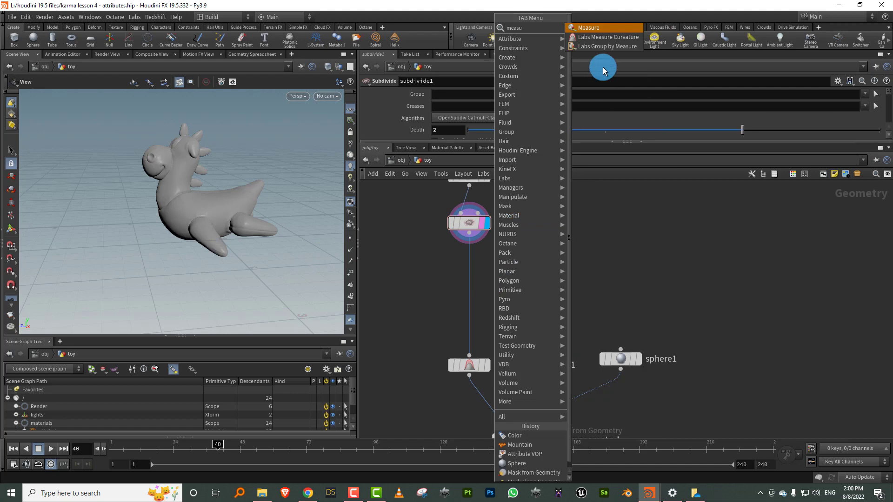
pyautogui.click(607, 37)
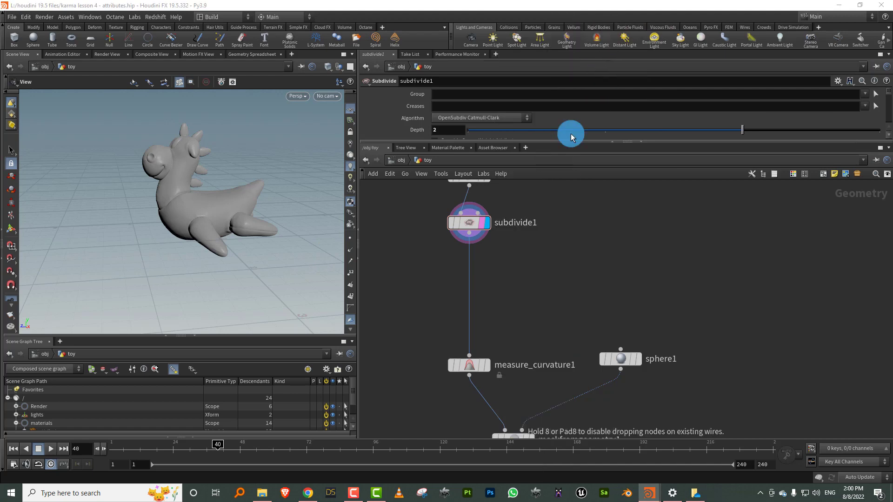
pyautogui.click(471, 262)
pyautogui.click(489, 268)
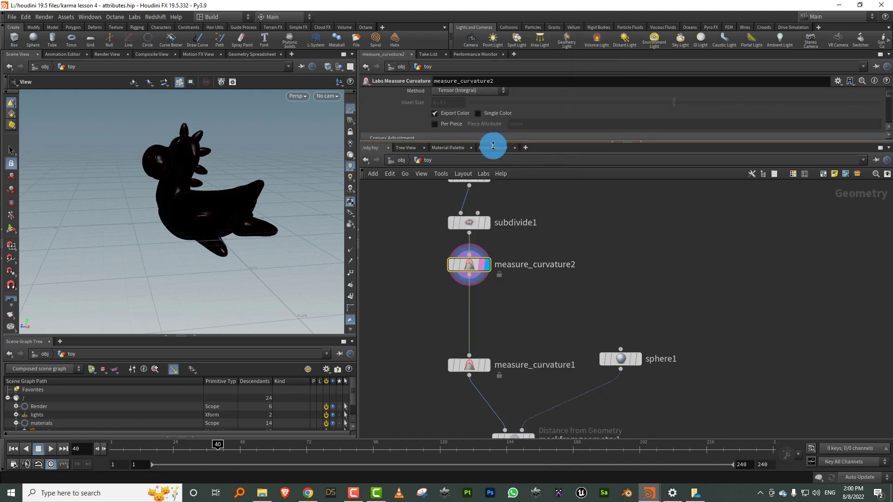
# Step: On the new curvature node, set the concave adjustment Intensity to 0 and enable Single Color
pyautogui.moveTo(493, 141); pyautogui.dragTo(492, 255)
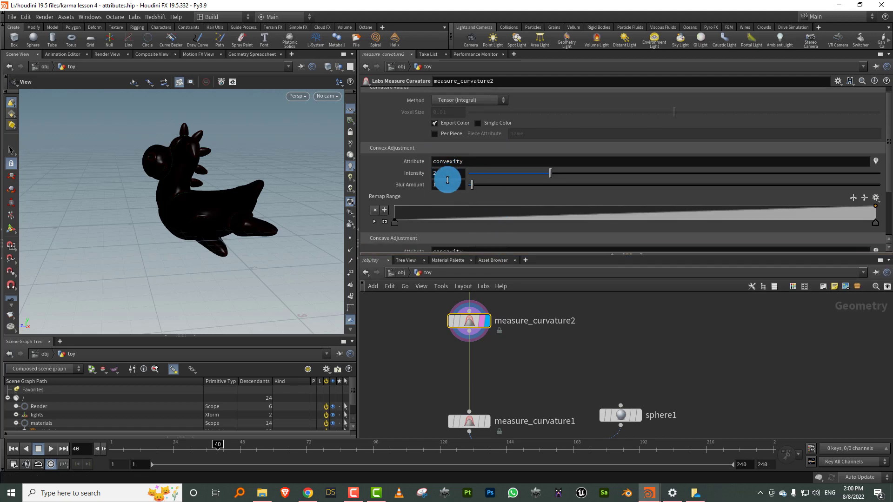
pyautogui.moveTo(455, 254); pyautogui.dragTo(465, 300)
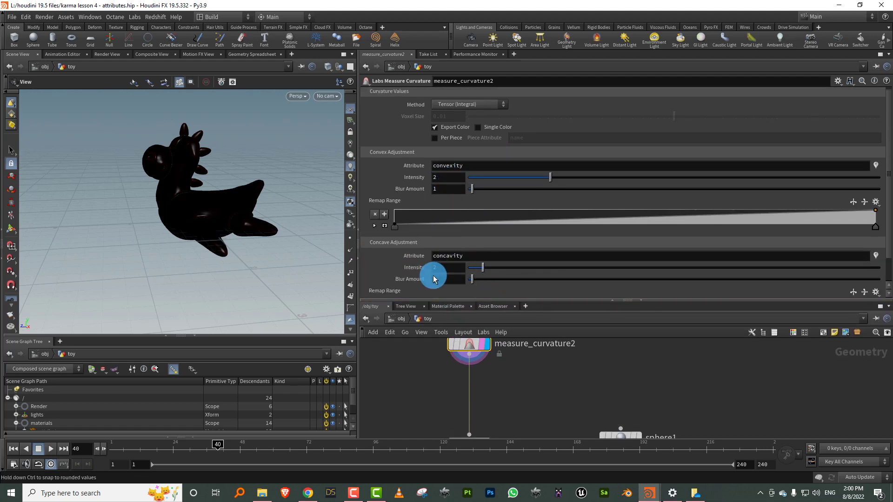
pyautogui.click(451, 268)
pyautogui.write('0')
pyautogui.press('Return')
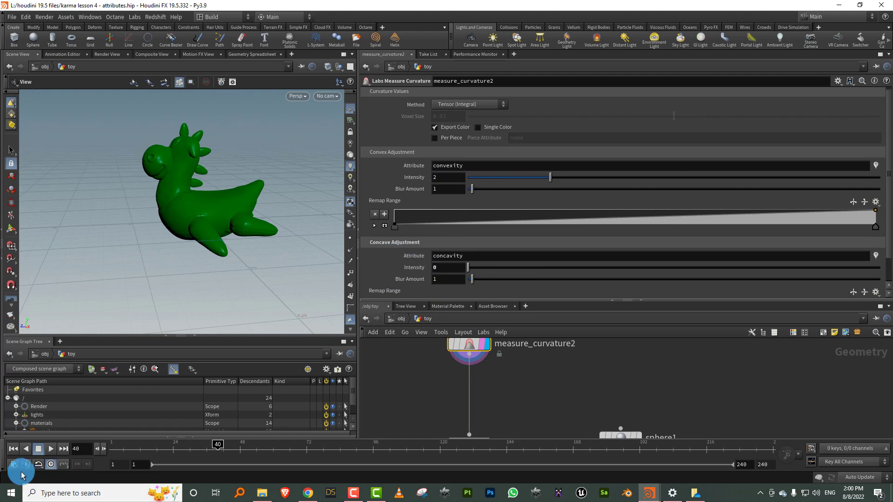
pyautogui.click(479, 128)
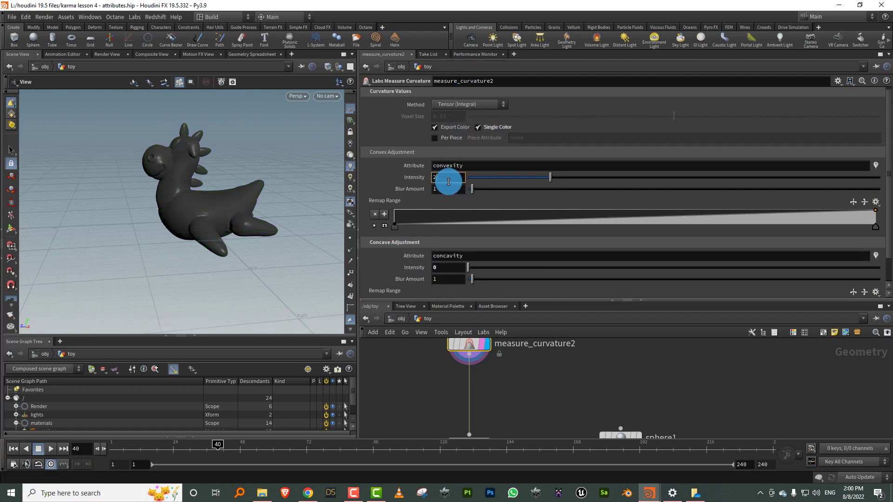
# Step: Set the new curvature node's convex adjustment to Intensity 200 and Blur Amount 1000, and check the toy's shading
pyautogui.press('Return')
pyautogui.moveTo(212, 209); pyautogui.dragTo(195, 225)
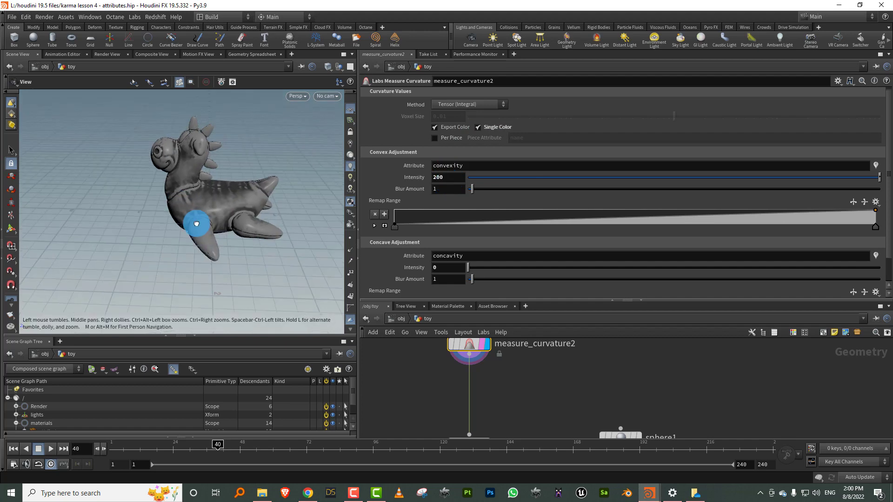
pyautogui.moveTo(173, 159); pyautogui.dragTo(266, 185, button='right')
pyautogui.click(444, 189)
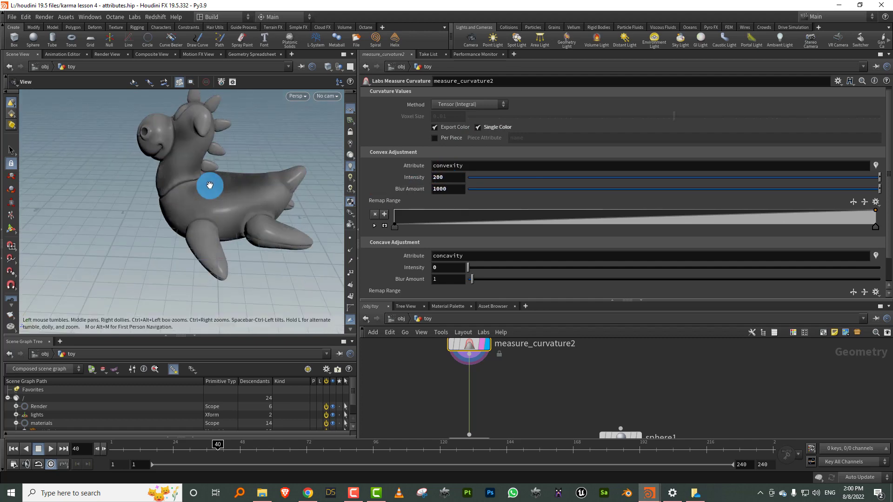
pyautogui.moveTo(196, 210); pyautogui.dragTo(219, 197)
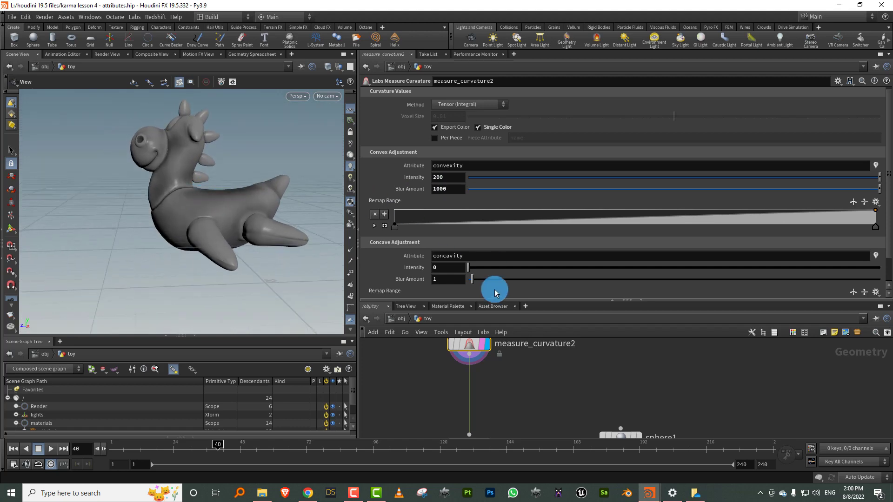
pyautogui.moveTo(493, 299); pyautogui.dragTo(493, 174)
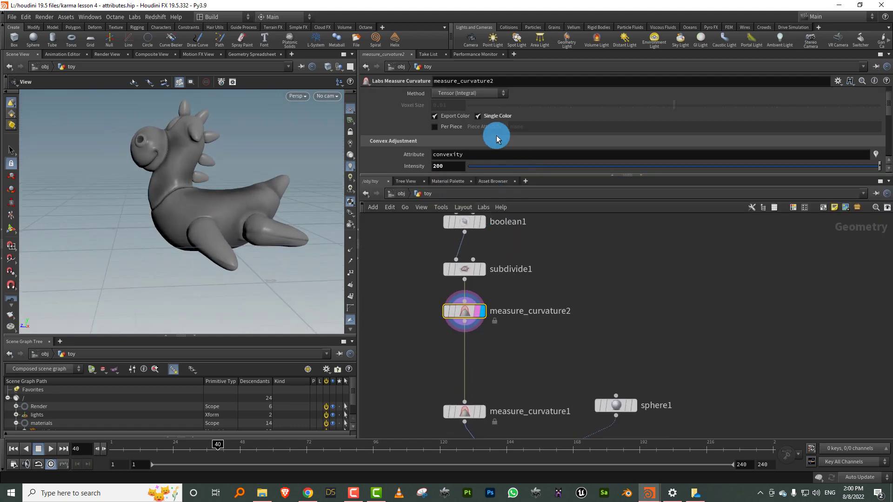
pyautogui.press('Tab')
pyautogui.write('wrang')
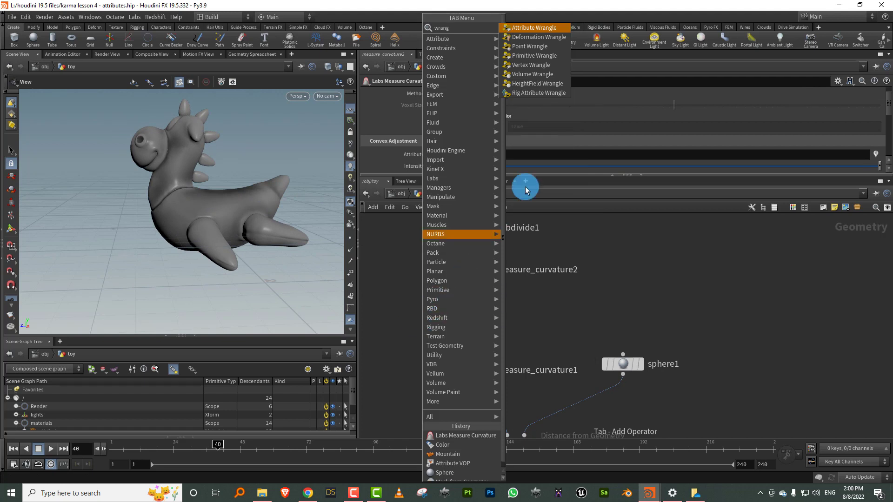
pyautogui.click(534, 28)
pyautogui.click(467, 309)
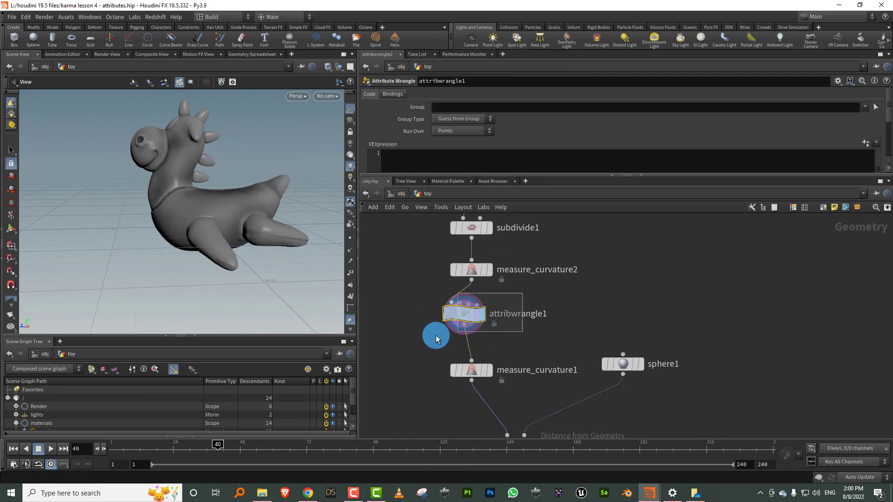
pyautogui.click(421, 156)
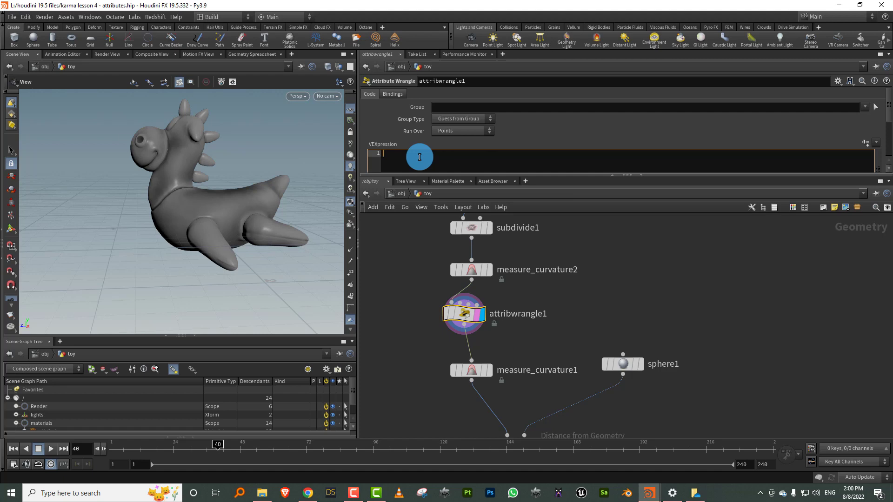
pyautogui.write('f@convex = @convexity;')
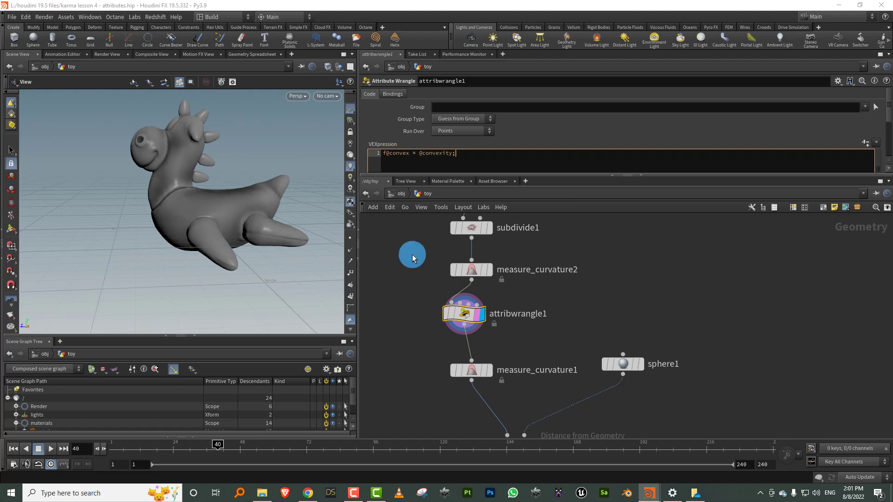
# Step: Align measure_curvature1 beneath the attribute wrangle, set it as the displayed node, and reselect the wrangle
pyautogui.moveTo(412, 255); pyautogui.dragTo(418, 204, button='middle')
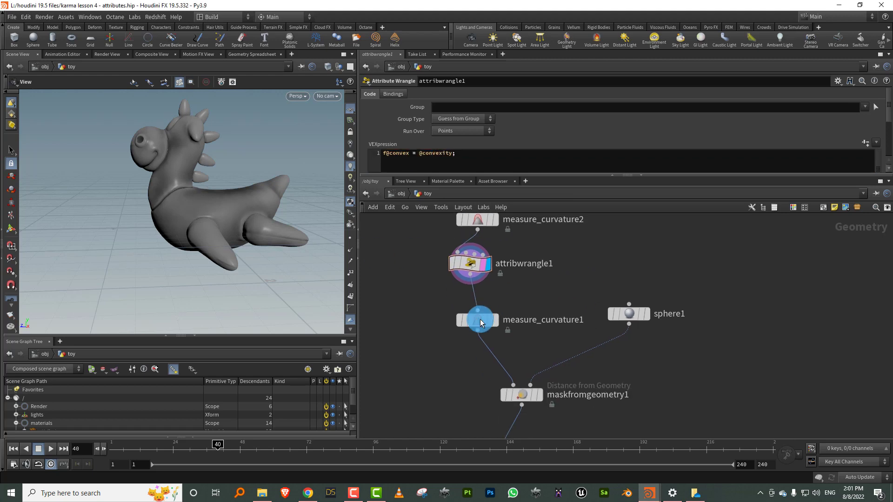
pyautogui.moveTo(480, 319); pyautogui.dragTo(478, 339)
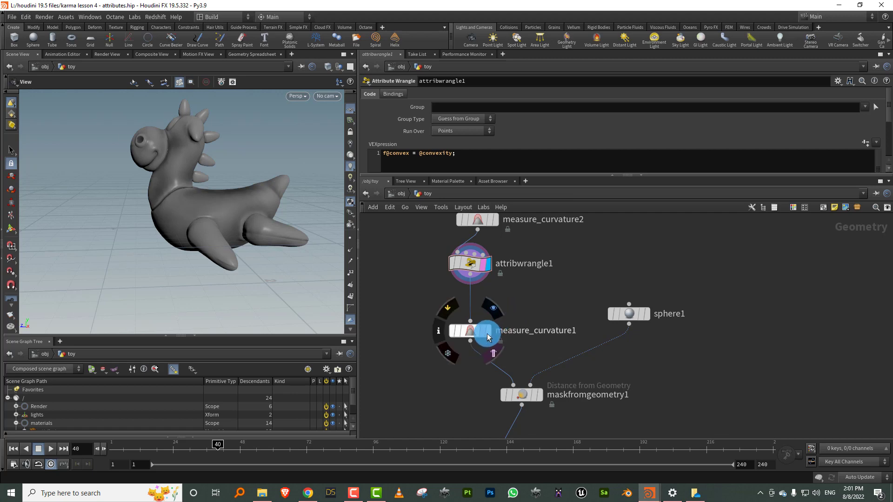
pyautogui.click(479, 331)
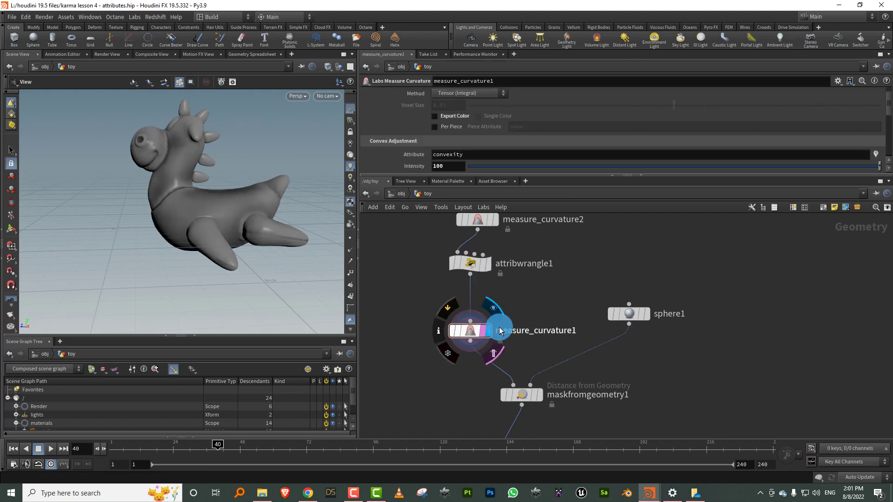
pyautogui.click(465, 266)
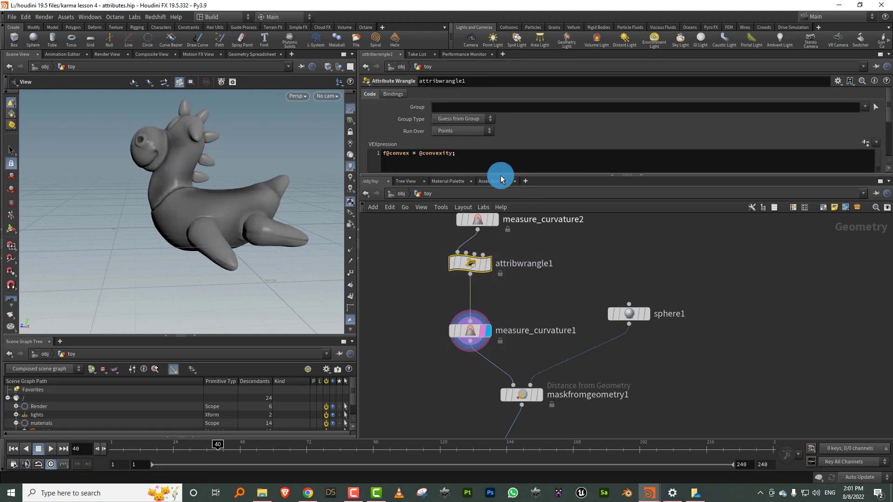
# Step: Disable Export Color on the measure_curvature2 node and reselect the measure_curvature1 node
pyautogui.moveTo(531, 198); pyautogui.dragTo(506, 254, button='middle')
pyautogui.click(454, 275)
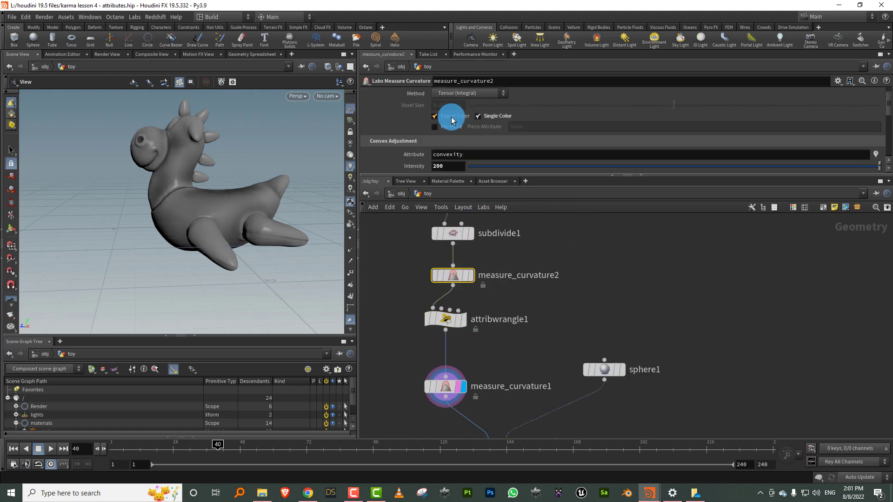
pyautogui.click(434, 117)
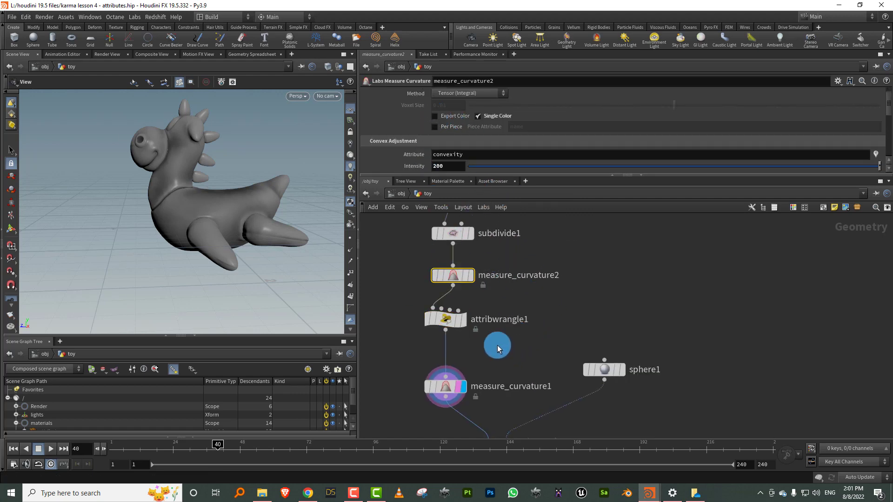
pyautogui.moveTo(497, 344); pyautogui.dragTo(505, 295, button='middle')
pyautogui.click(449, 340)
# Step: Add a Color node, wire it to the output of measure_curvature1 as a side branch, and display it
pyautogui.moveTo(399, 372); pyautogui.dragTo(431, 347, button='middle')
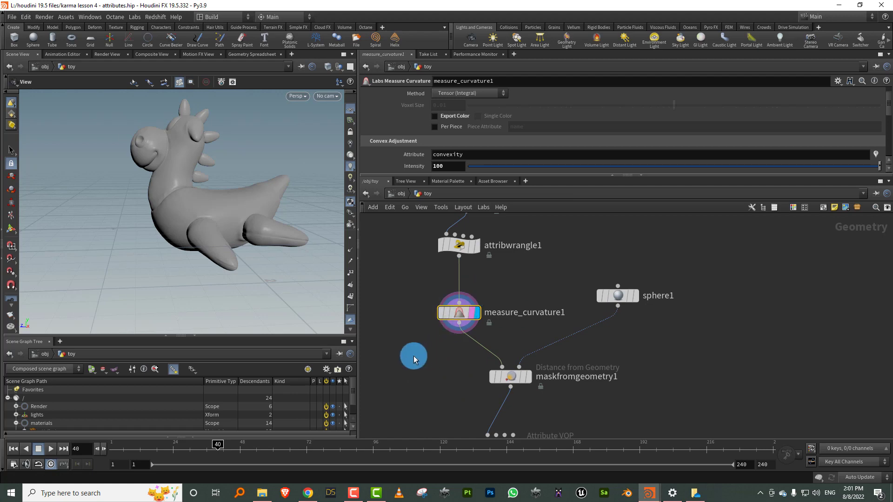
pyautogui.press('Tab')
pyautogui.write('colo')
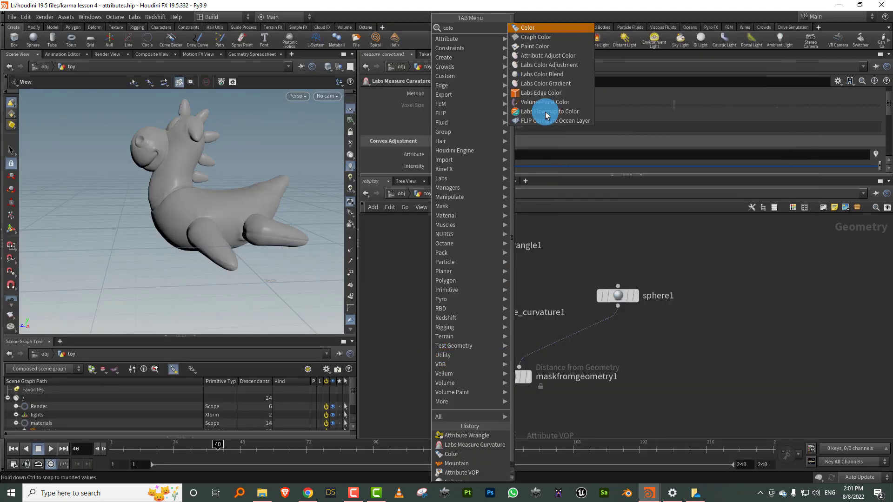
pyautogui.click(539, 28)
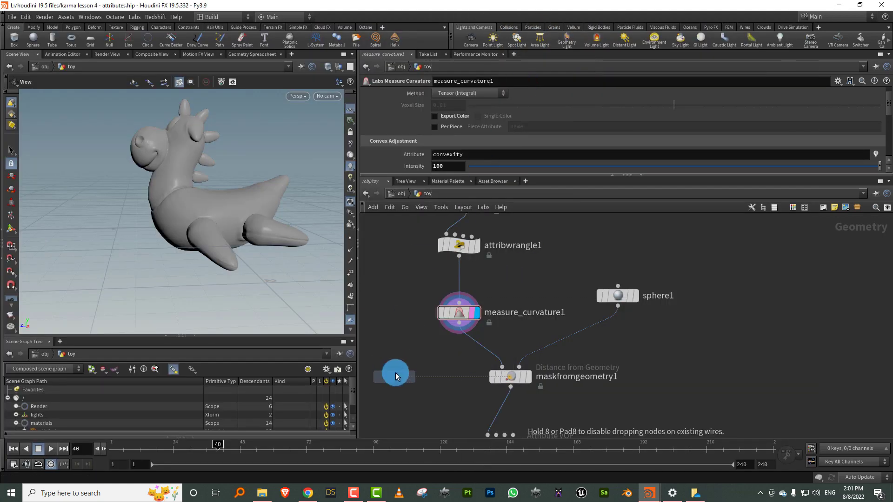
pyautogui.click(395, 372)
pyautogui.moveTo(454, 329); pyautogui.dragTo(404, 375)
pyautogui.click(411, 375)
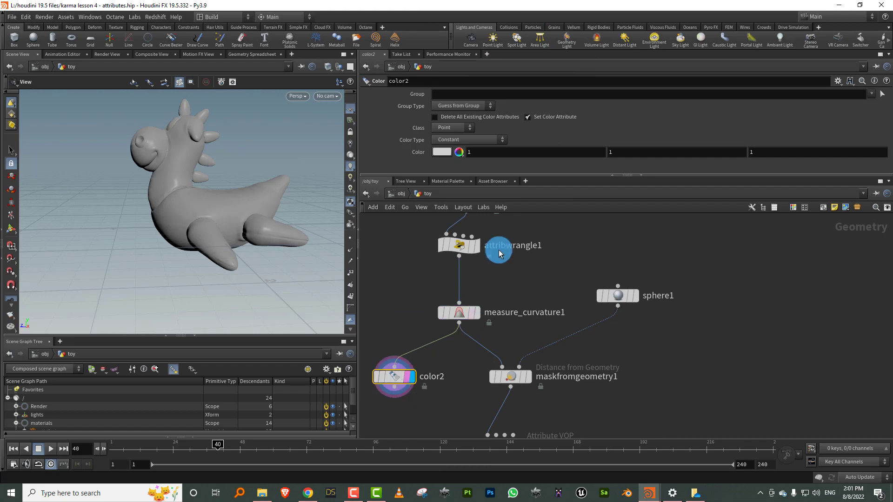
# Step: Set the Color node's Color Type to Ramp from Attribute using the convexity attribute, and inspect the toy
pyautogui.click(481, 141)
pyautogui.click(463, 176)
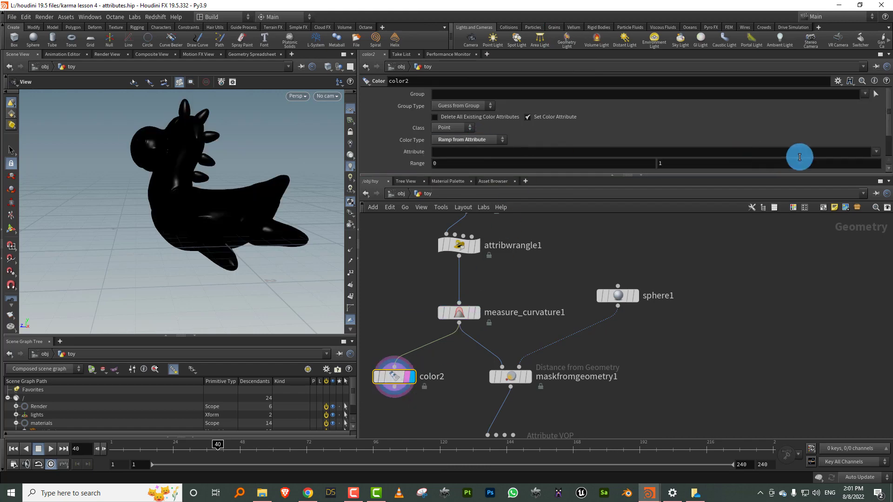
pyautogui.click(876, 153)
pyautogui.click(862, 199)
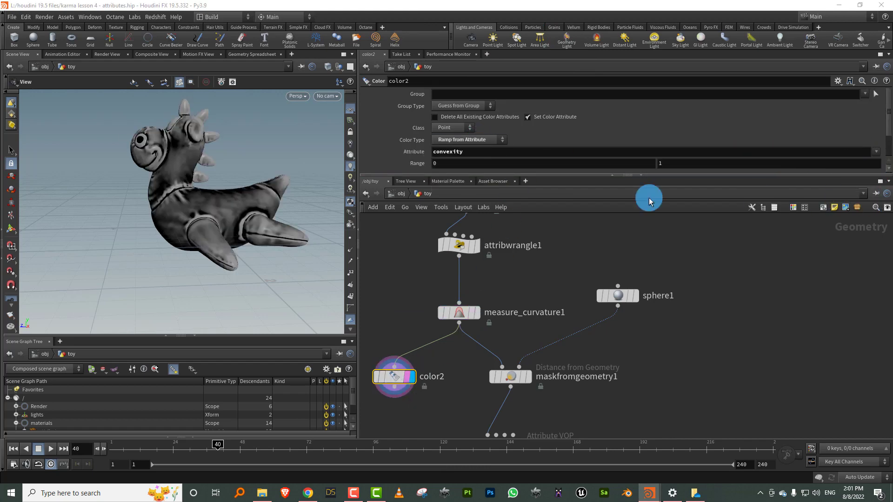
pyautogui.moveTo(225, 210); pyautogui.dragTo(247, 219)
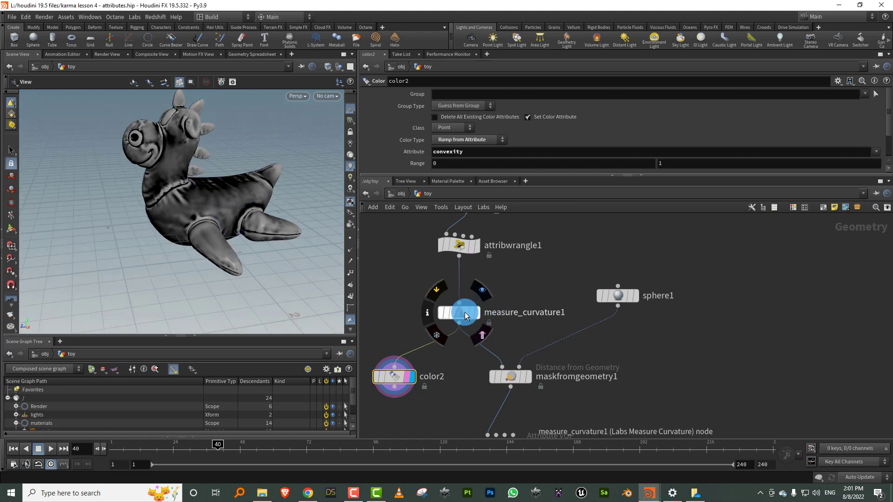
# Step: Switch the Color node's ramp attribute to convex, inspect the toy, and delete the Color node
pyautogui.click(876, 151)
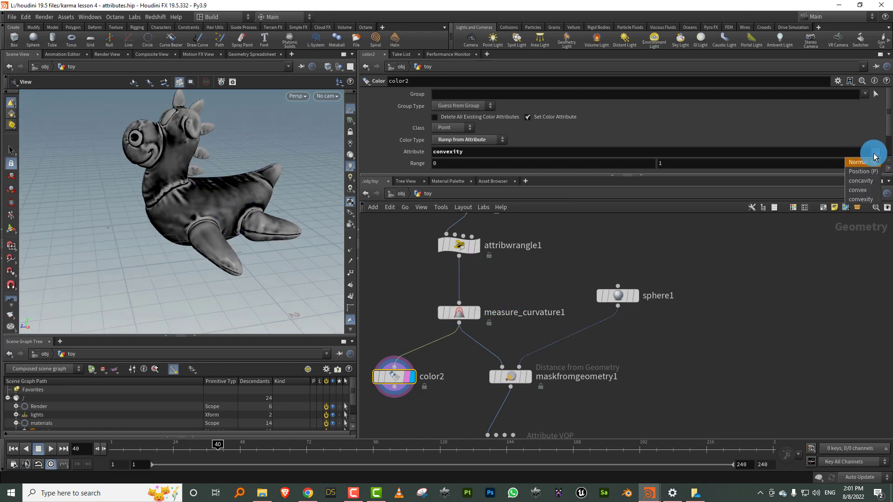
pyautogui.click(870, 194)
pyautogui.moveTo(216, 195); pyautogui.dragTo(186, 169)
pyautogui.moveTo(379, 407); pyautogui.dragTo(395, 350, button='middle')
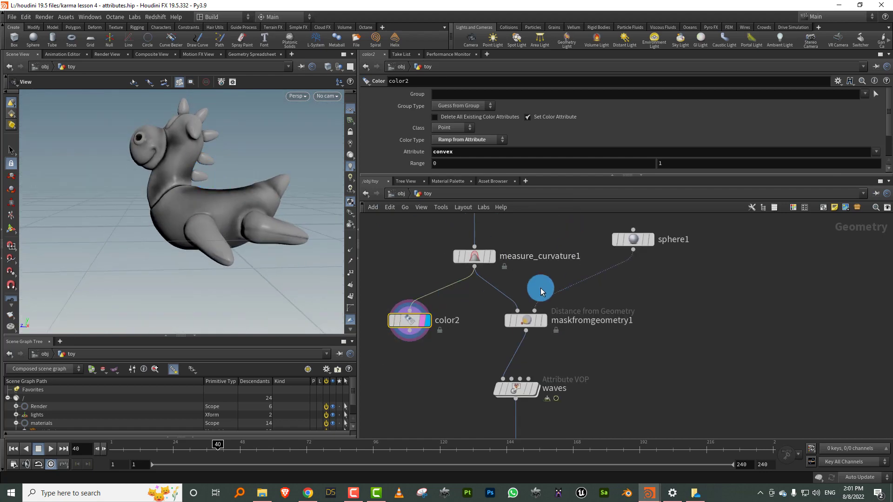
pyautogui.press('Delete')
# Step: Add a Bind node inside the waves Attribute VOP, above the existing mask bind
pyautogui.moveTo(585, 354); pyautogui.dragTo(572, 303, button='middle')
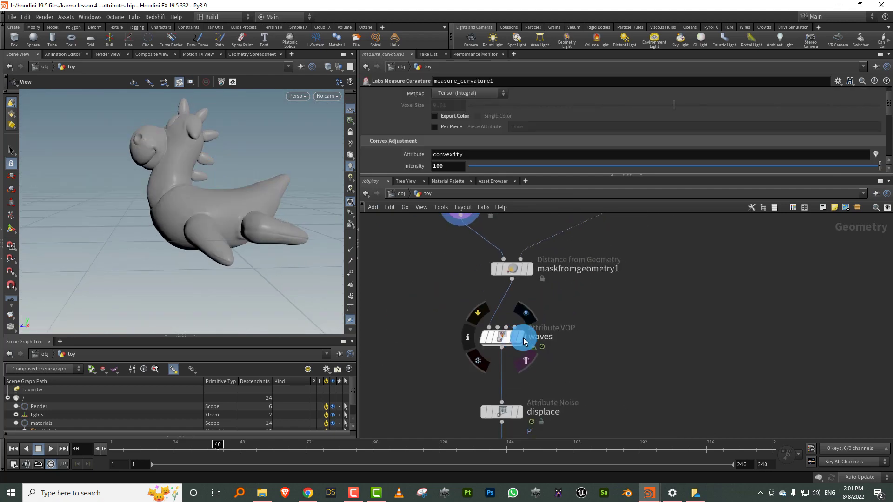
pyautogui.doubleClick(503, 337)
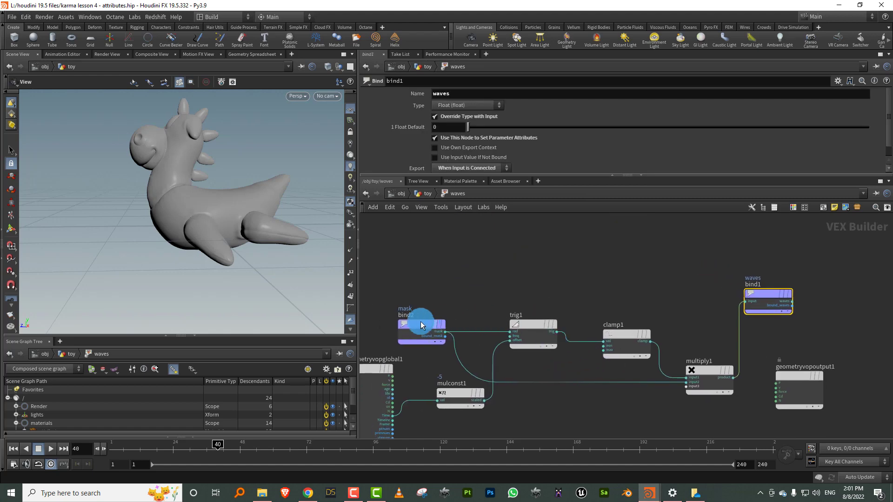
pyautogui.press('Tab')
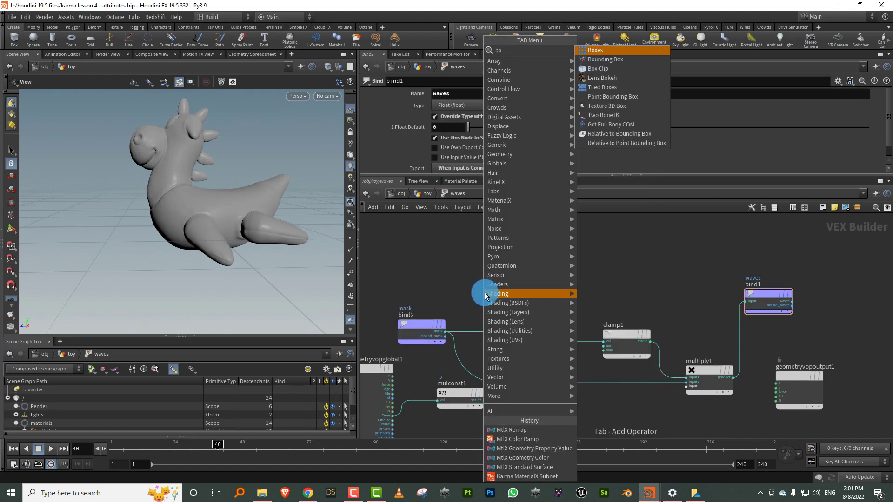
pyautogui.write('bon')
pyautogui.press('BackSpace')
pyautogui.press('BackSpace')
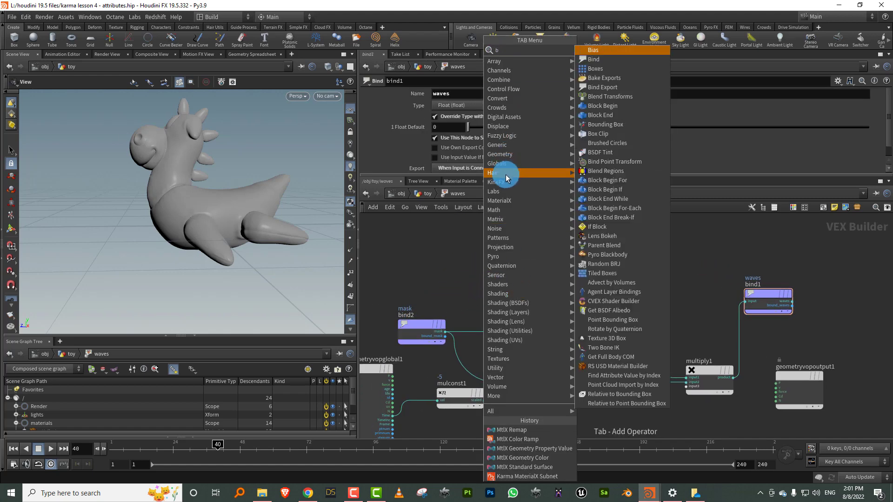
pyautogui.write('ind')
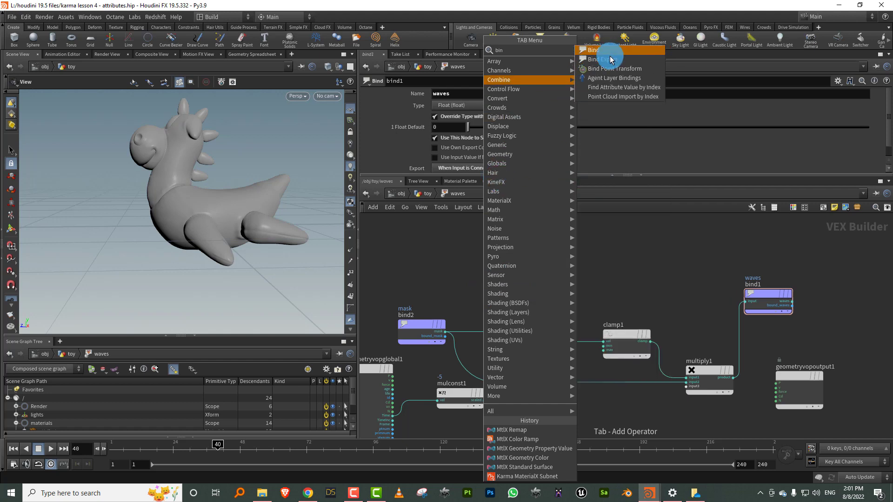
pyautogui.click(604, 53)
pyautogui.click(431, 258)
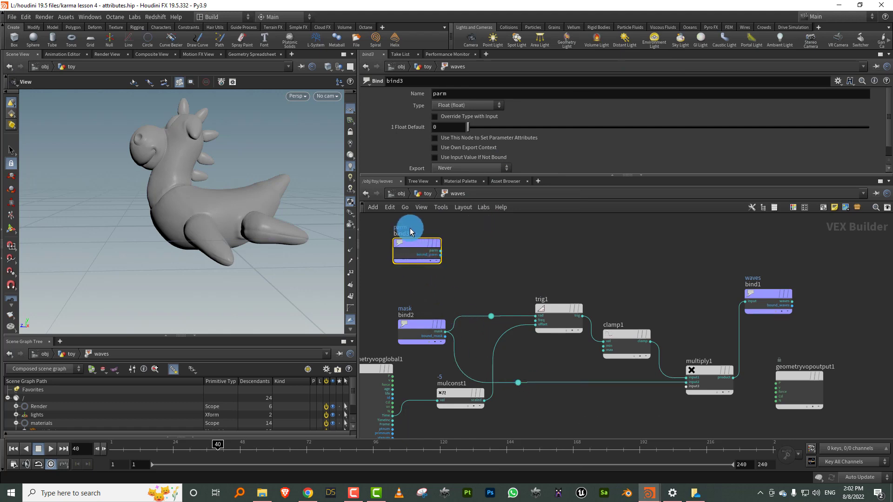
# Step: Rename the new Bind node to convex and set its Name parameter to convex
pyautogui.moveTo(414, 234); pyautogui.dragTo(381, 244)
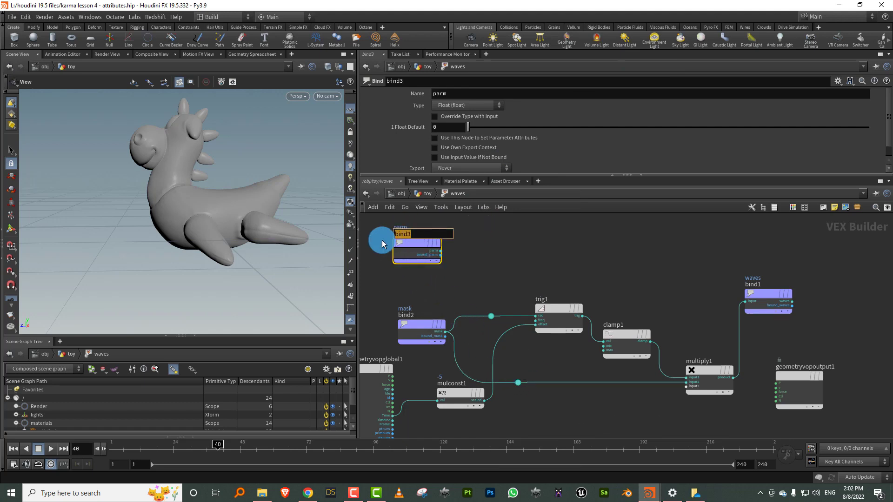
pyautogui.press('Return')
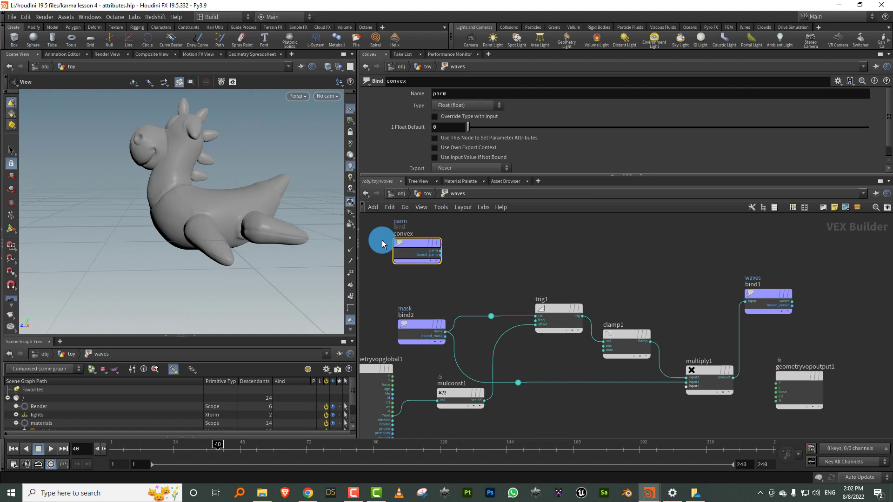
pyautogui.moveTo(457, 93); pyautogui.dragTo(293, 106)
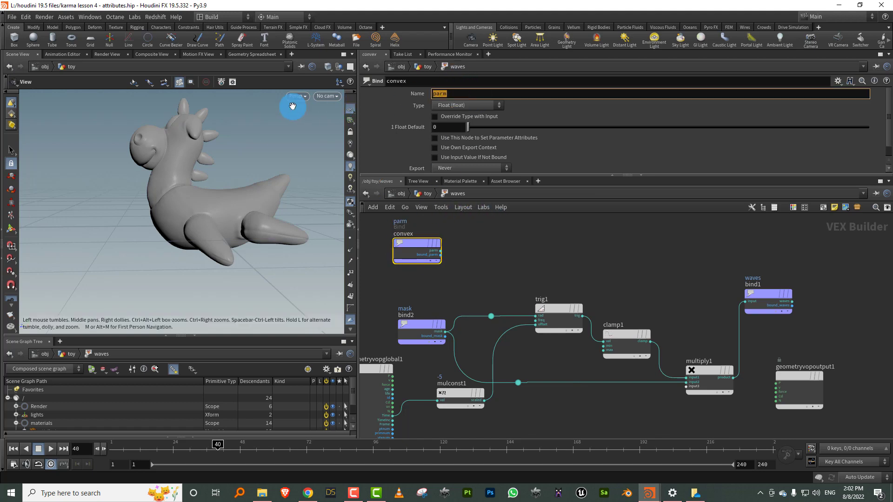
pyautogui.press('Return')
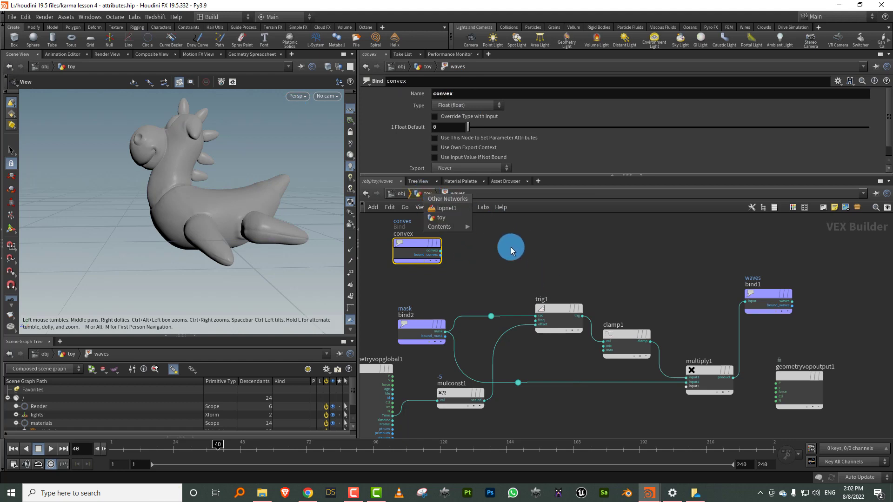
# Step: Display the toy's coloured wave result in the geometry network and return inside the waves VOP
pyautogui.click(426, 193)
pyautogui.moveTo(552, 432)
pyautogui.mouseDown(button='middle')
pyautogui.moveTo(558, 298)
pyautogui.moveTo(564, 350)
pyautogui.moveTo(546, 438)
pyautogui.mouseUp(button='middle')
pyautogui.click(527, 327)
pyautogui.click(509, 326)
pyautogui.doubleClick(486, 325)
# Step: Feed the convex bind output into trig1 and multiply1 in place of the mask bind, and preview the result at frame 76
pyautogui.click(435, 254)
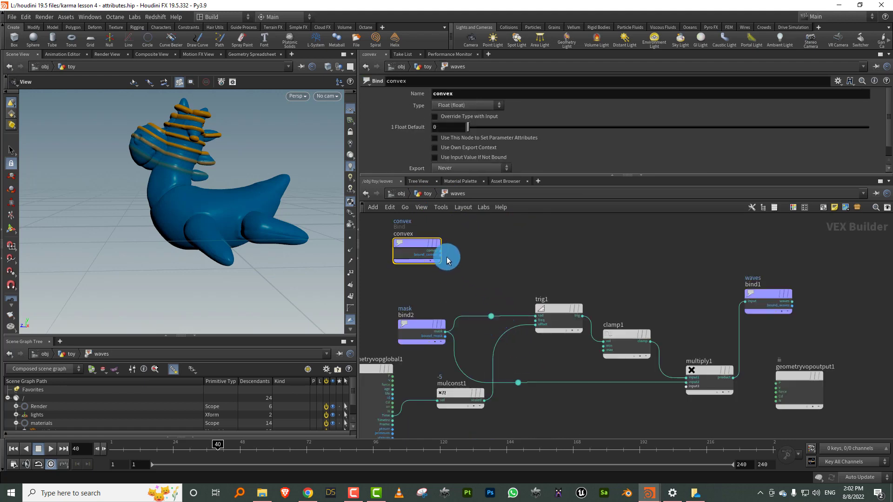
pyautogui.click(440, 252)
pyautogui.click(486, 311)
pyautogui.click(441, 252)
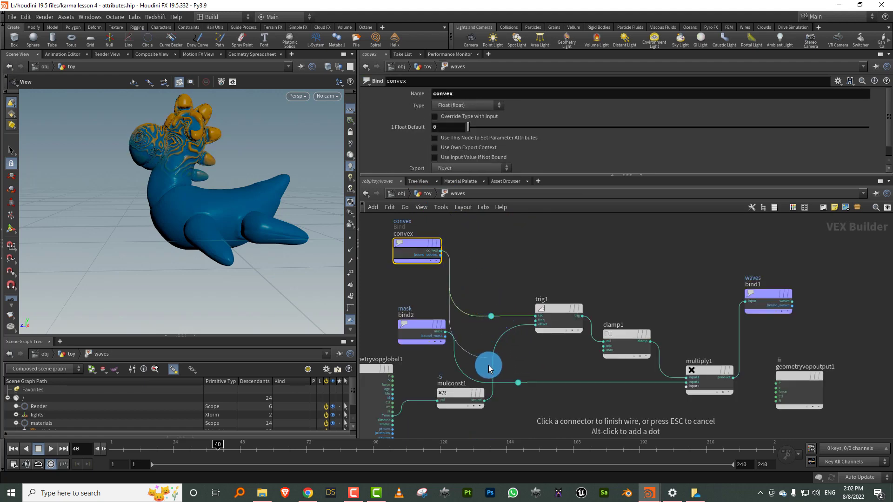
pyautogui.click(518, 382)
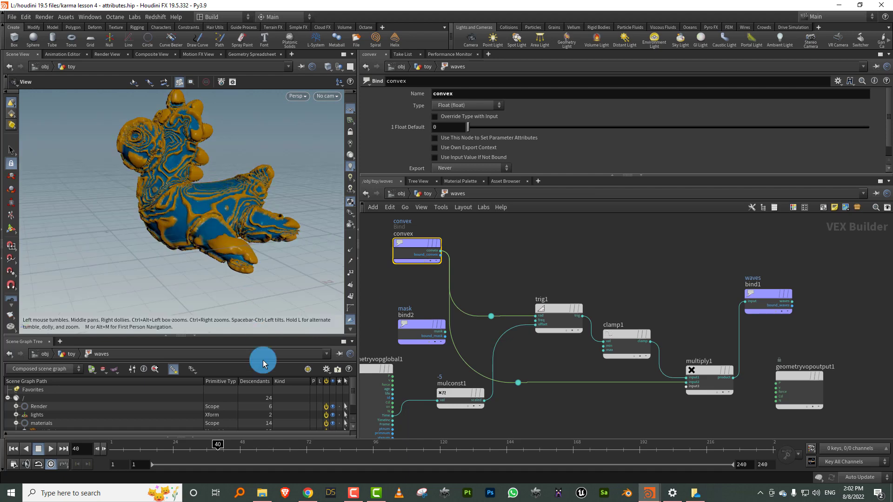
pyautogui.moveTo(131, 447); pyautogui.dragTo(317, 444)
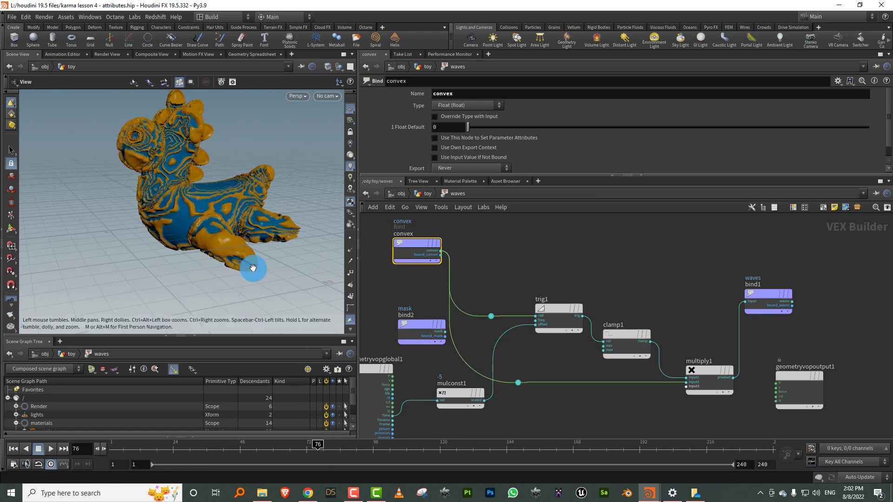
# Step: Insert a Smooth node between maskfromgeometry1 and waves in the toy network, with Attributes set to convex
pyautogui.click(426, 194)
pyautogui.moveTo(431, 271)
pyautogui.mouseDown(button='middle')
pyautogui.moveTo(424, 328)
pyautogui.moveTo(441, 344)
pyautogui.mouseUp(button='middle')
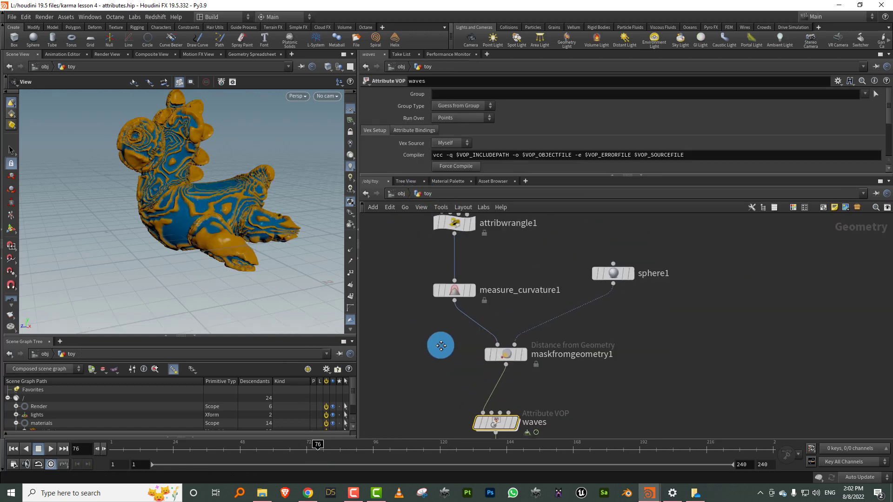
pyautogui.moveTo(500, 291); pyautogui.dragTo(494, 310, button='middle')
pyautogui.moveTo(515, 266)
pyautogui.mouseDown(button='middle')
pyautogui.moveTo(500, 296)
pyautogui.moveTo(478, 279)
pyautogui.mouseUp(button='middle')
pyautogui.scroll(-2, 488, 293)
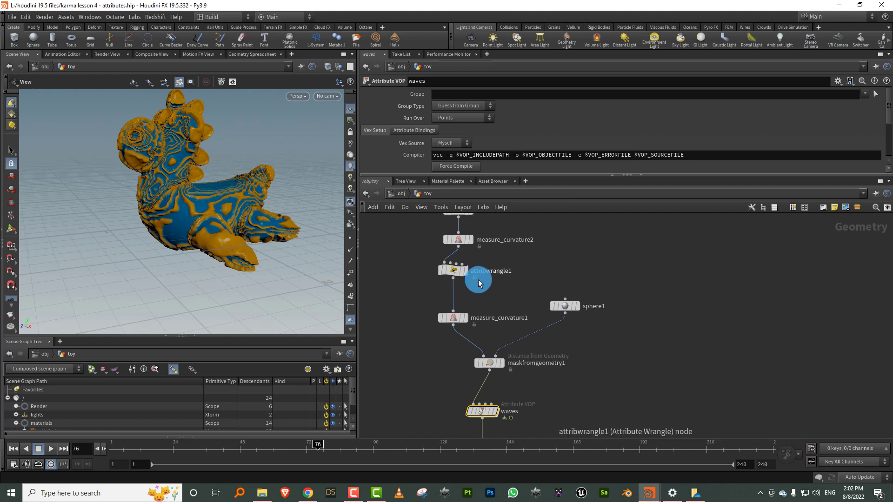
pyautogui.press('Tab')
pyautogui.write('smoo')
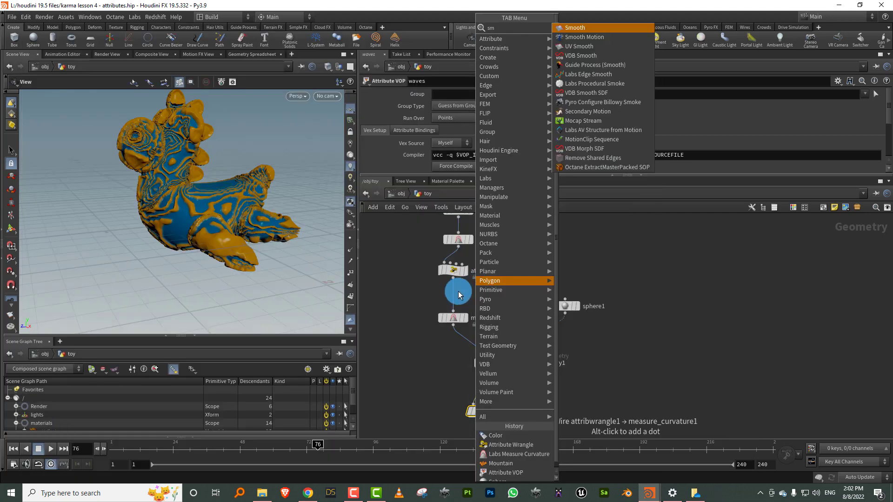
pyautogui.click(593, 29)
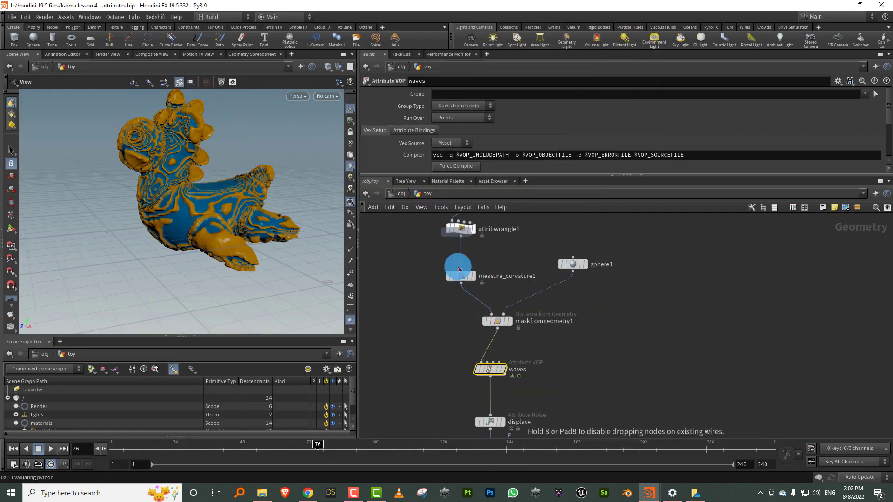
pyautogui.click(506, 354)
pyautogui.click(436, 130)
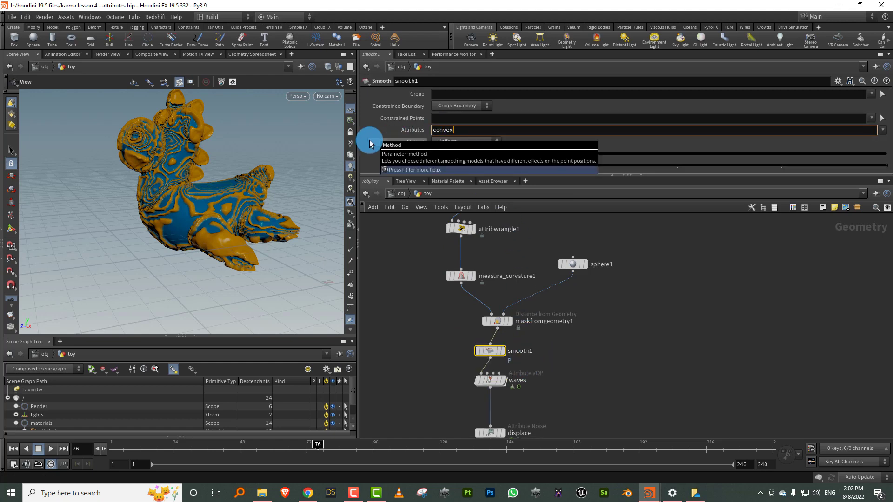
pyautogui.press('Return')
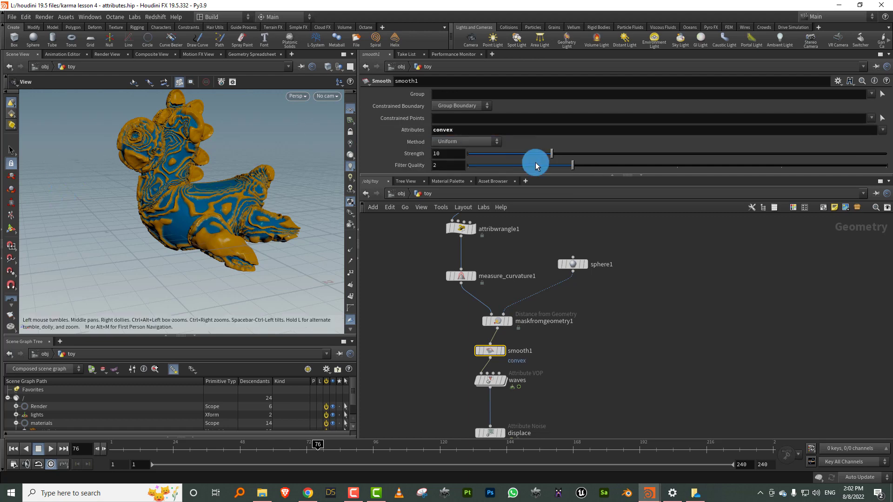
# Step: Set the Smooth node's Filter Quality to 1 and Strength to about 45.05, checking the wave pattern on the toy
pyautogui.click(472, 166)
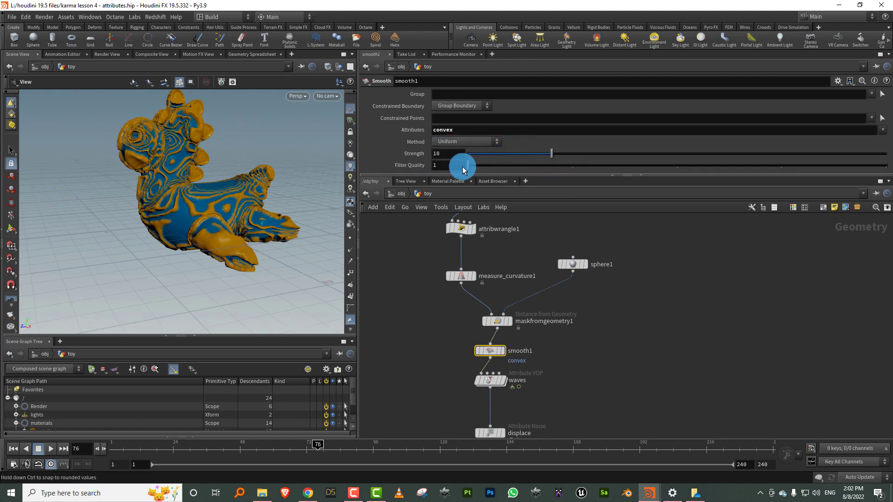
pyautogui.moveTo(235, 199); pyautogui.dragTo(423, 252)
pyautogui.click(845, 154)
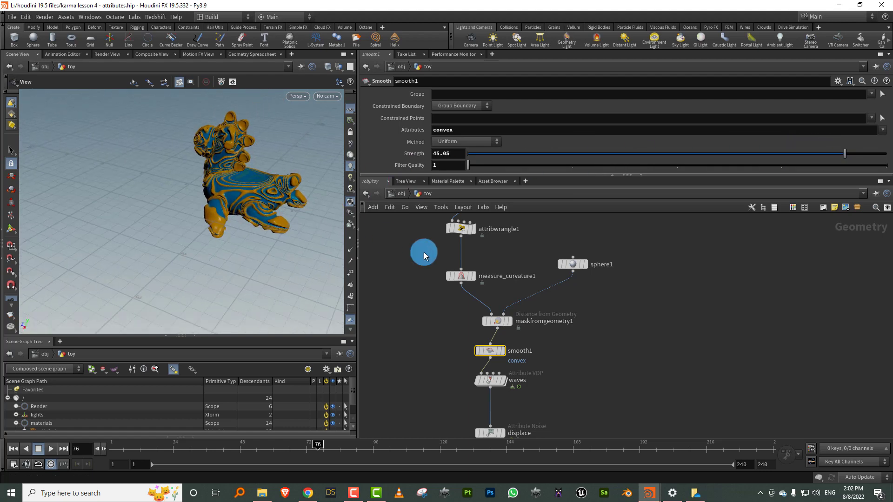
# Step: Set the Frequency promoted from trig1 to 30 on the waves VOP node
pyautogui.doubleClick(490, 381)
pyautogui.click(561, 315)
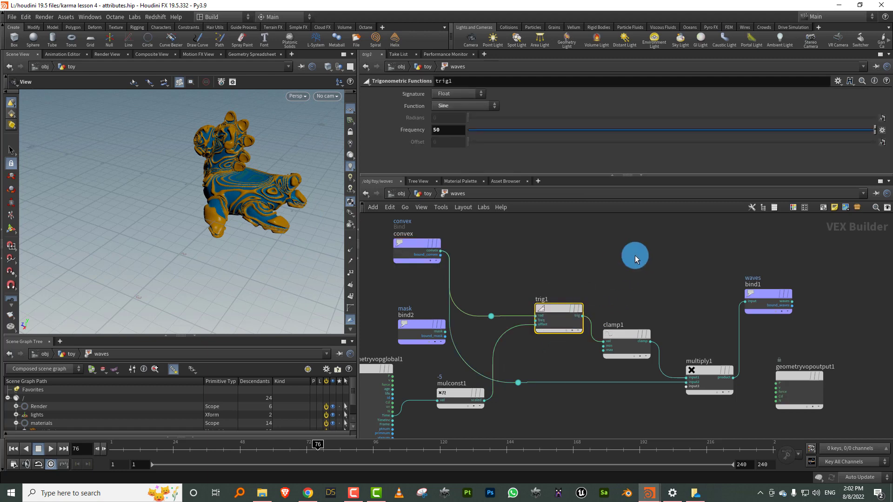
pyautogui.click(880, 130)
pyautogui.click(847, 143)
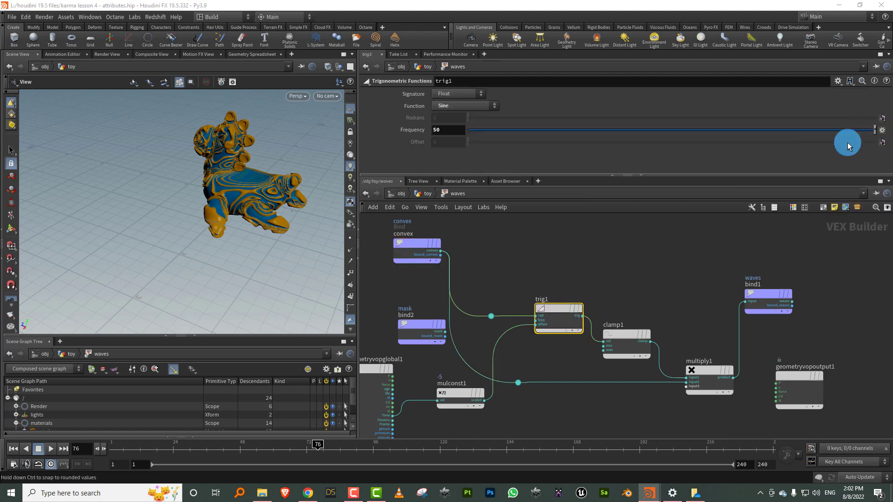
pyautogui.click(428, 193)
pyautogui.scroll(-2, 883, 139)
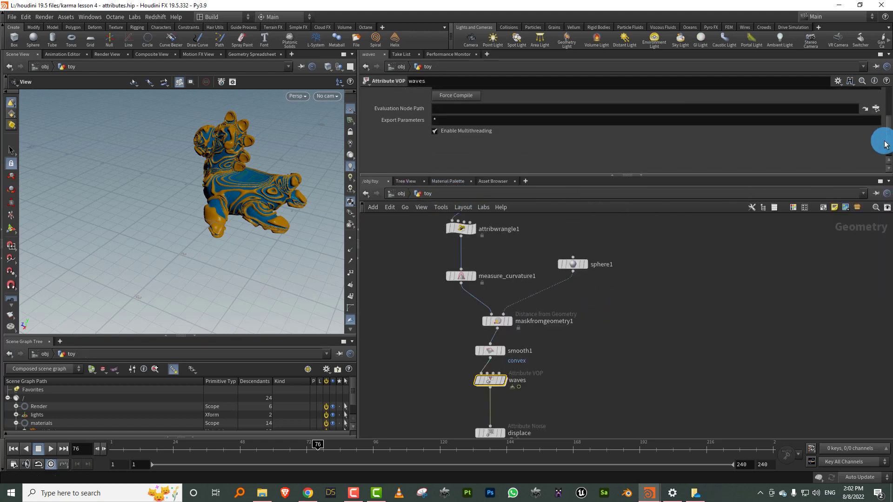
pyautogui.scroll(-3, 881, 142)
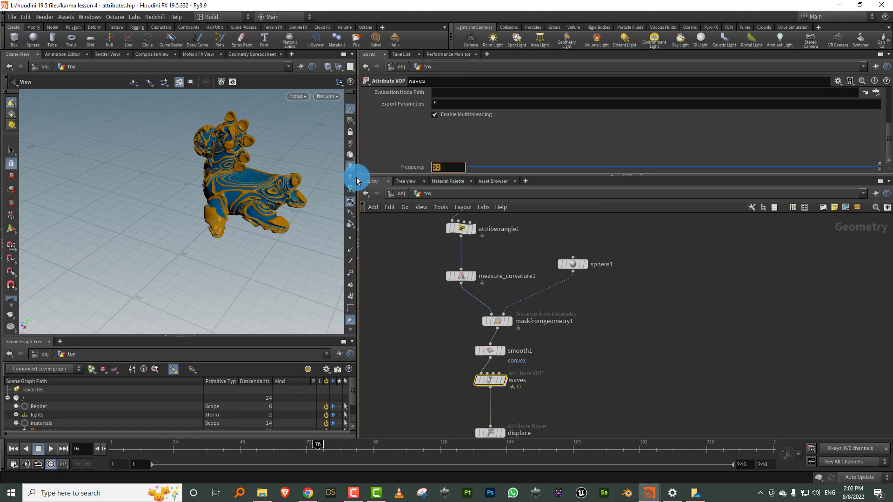
pyautogui.write('0')
pyautogui.press('Return')
# Step: Preview the wave animation on the toy from several angles, scrubbing the timeline to frame 77
pyautogui.moveTo(261, 144); pyautogui.dragTo(233, 184)
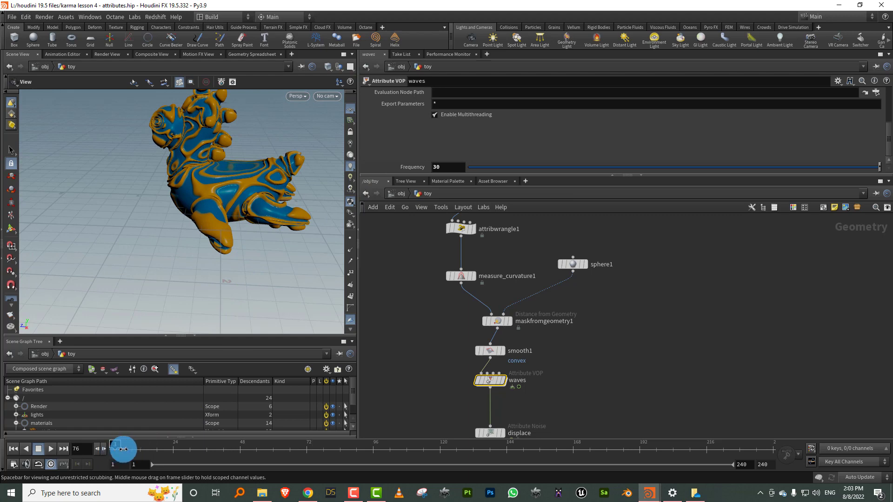
pyautogui.moveTo(123, 448); pyautogui.dragTo(321, 442)
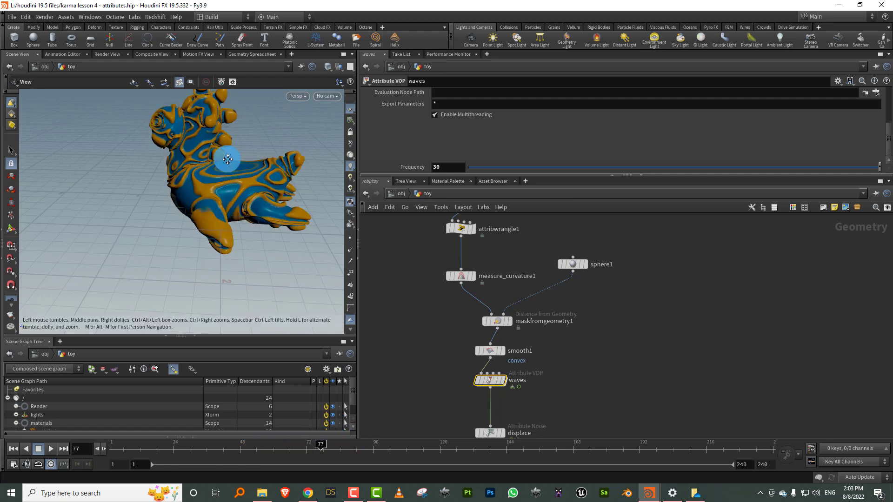
pyautogui.moveTo(227, 159); pyautogui.dragTo(325, 217)
# Step: Try an Amplitude of 0.02 on the displace noise node and settle on 0.05
pyautogui.moveTo(607, 371); pyautogui.dragTo(561, 303, button='middle')
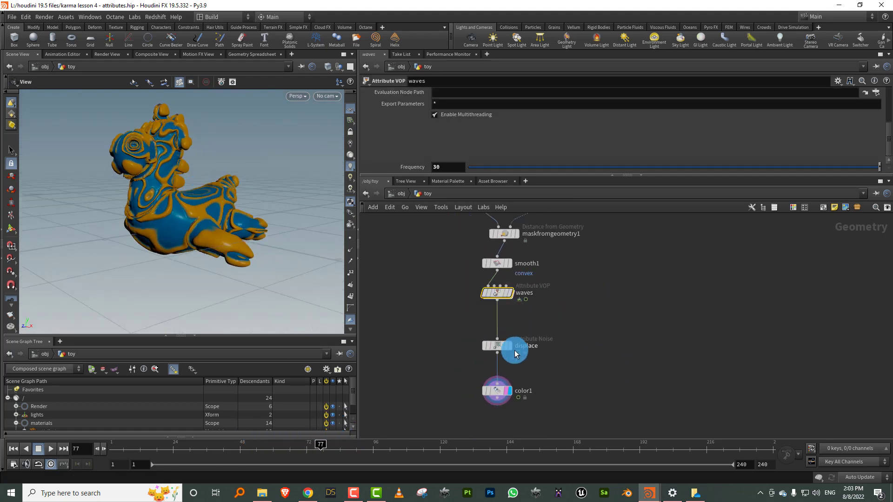
pyautogui.click(500, 345)
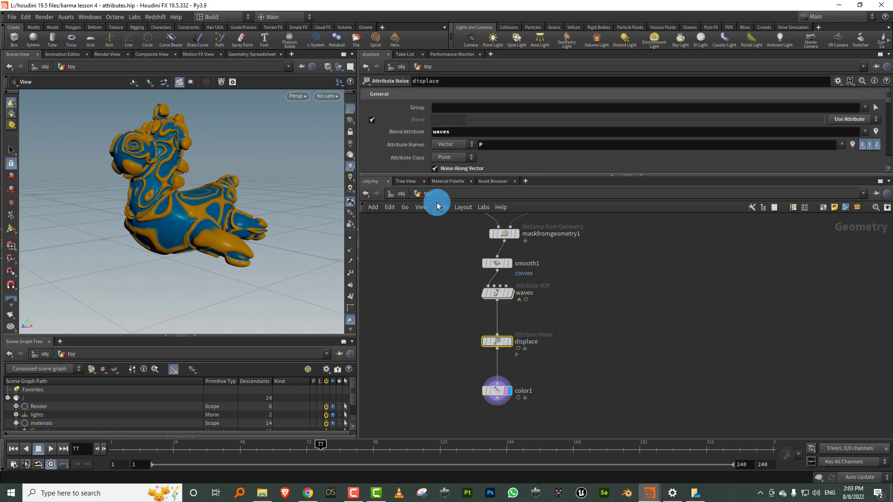
pyautogui.moveTo(450, 176); pyautogui.dragTo(448, 255)
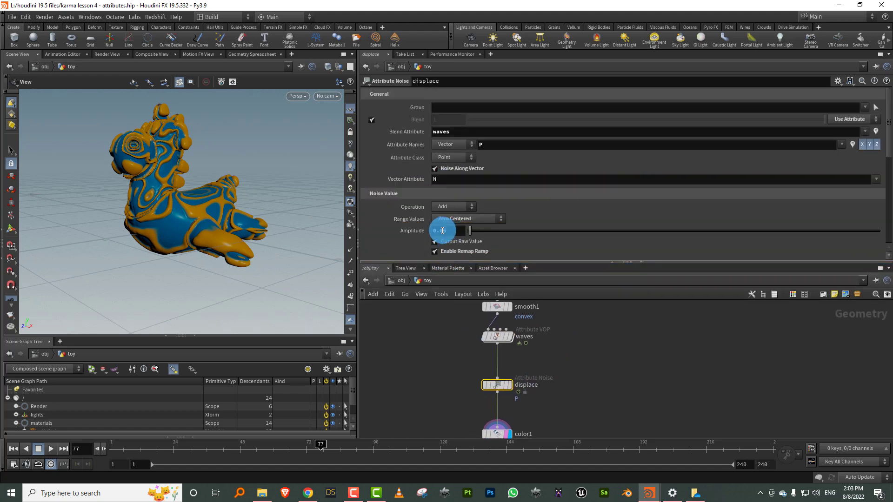
pyautogui.doubleClick(442, 230)
pyautogui.write('0.02')
pyautogui.press('Return')
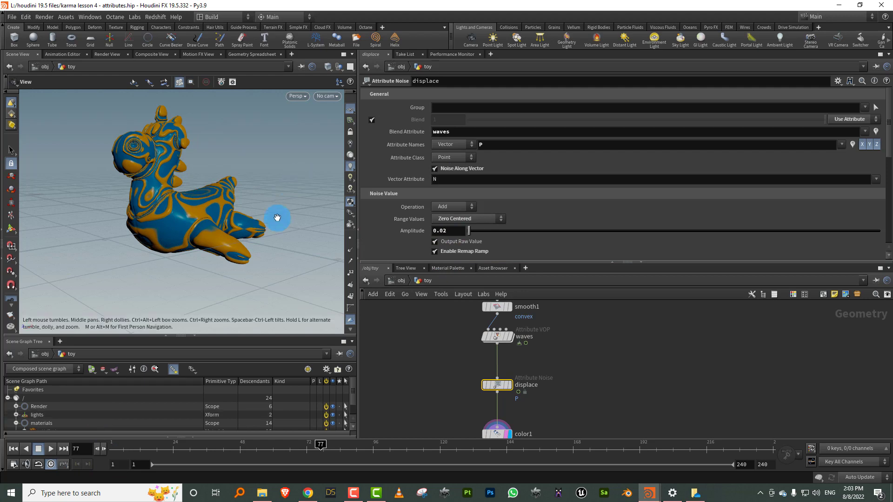
pyautogui.moveTo(277, 217); pyautogui.dragTo(371, 218)
pyautogui.doubleClick(443, 230)
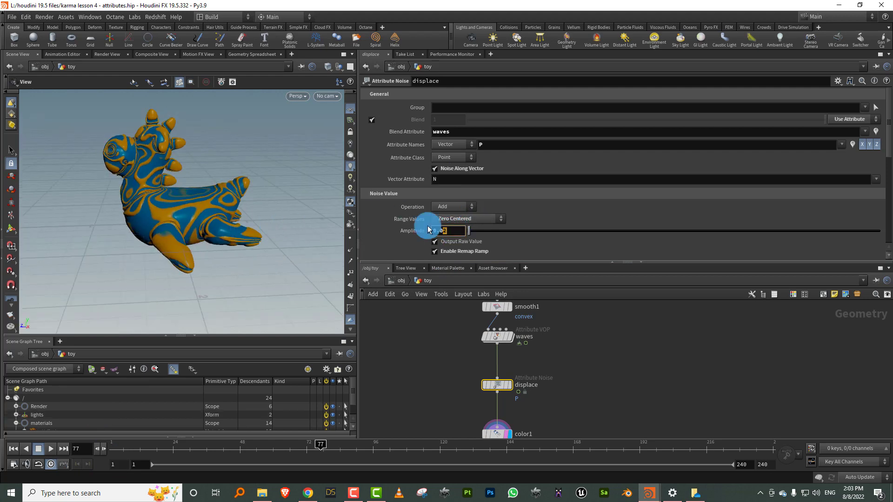
pyautogui.write('0.05')
pyautogui.press('Return')
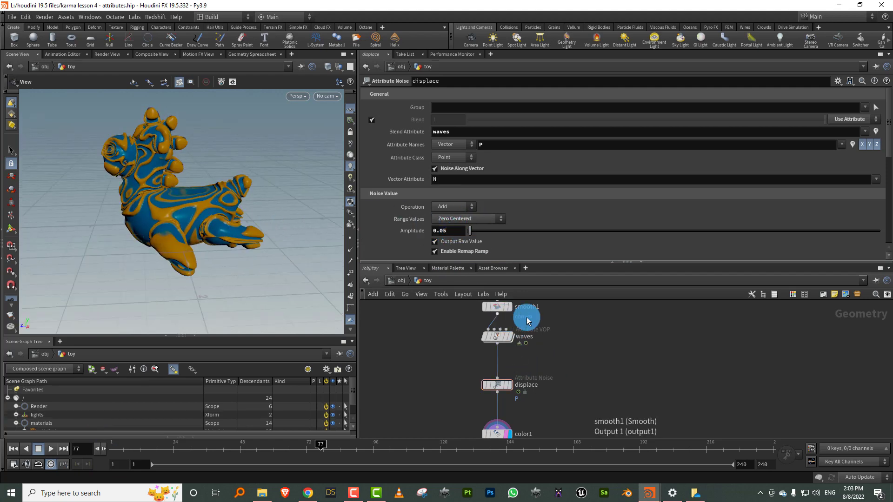
# Step: Move to frame 83 and open the lopnet1 network to examine the toy's waves in the Karma view
pyautogui.scroll(-2, 528, 313)
pyautogui.click(499, 387)
pyautogui.moveTo(313, 443); pyautogui.dragTo(337, 444)
pyautogui.click(401, 282)
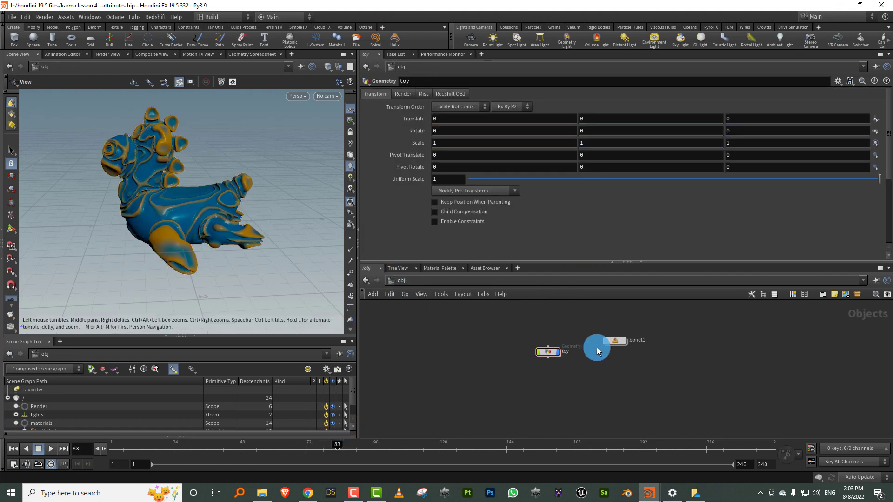
pyautogui.doubleClick(619, 341)
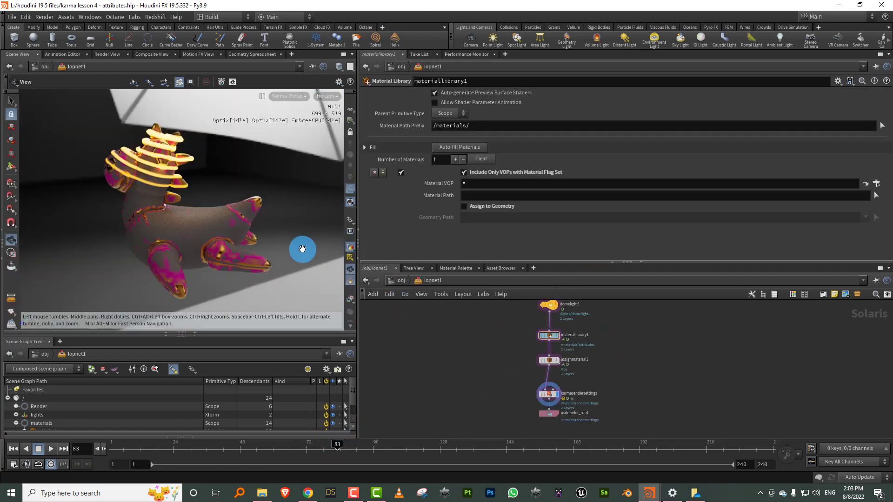
pyautogui.moveTo(282, 255); pyautogui.dragTo(208, 255)
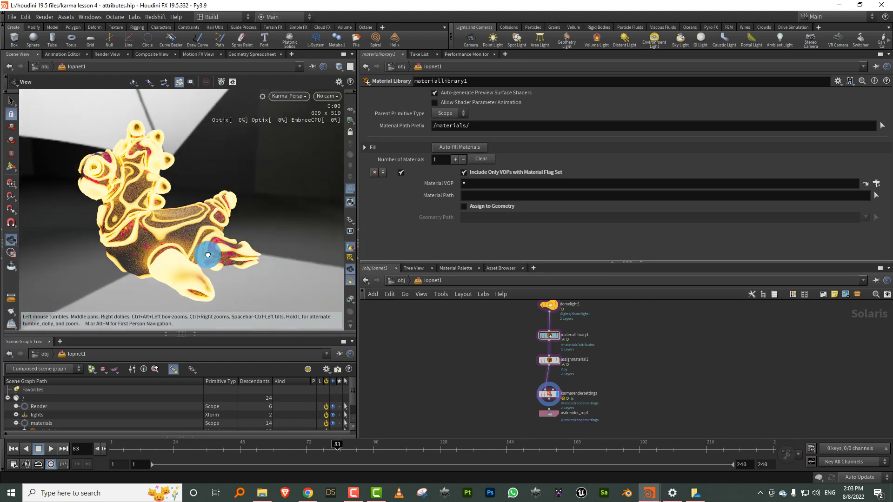
# Step: Set mtlxremap1's Outhigh to 2 inside the attributes material and check the Karma render at frame 49
pyautogui.doubleClick(549, 337)
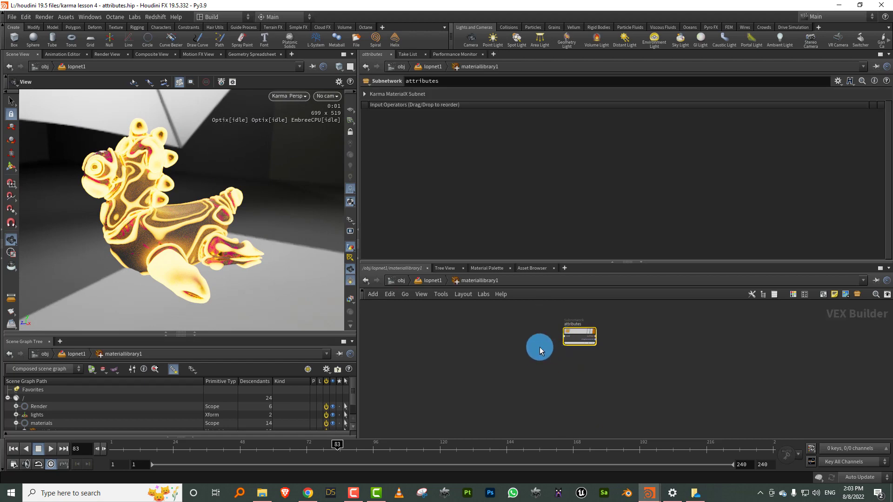
pyautogui.doubleClick(574, 334)
pyautogui.scroll(3, 579, 380)
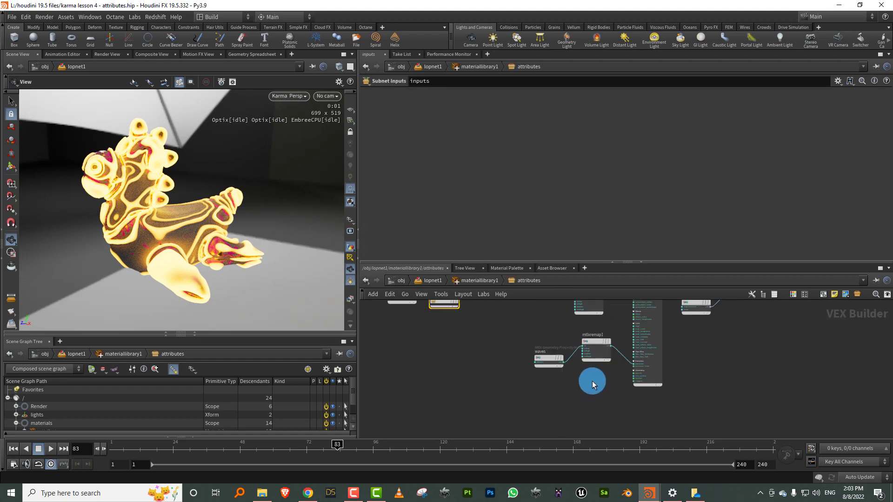
pyautogui.click(592, 379)
pyautogui.click(448, 154)
pyautogui.write('2')
pyautogui.press('Return')
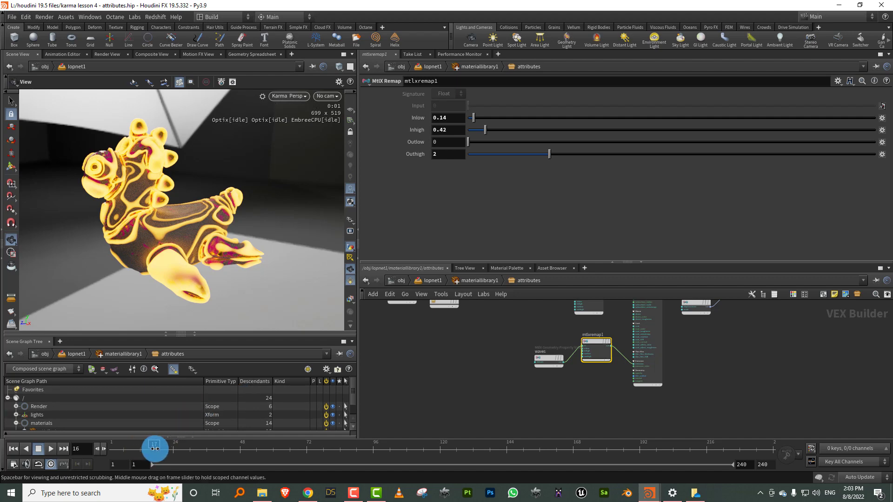
pyautogui.moveTo(155, 447); pyautogui.dragTo(294, 448)
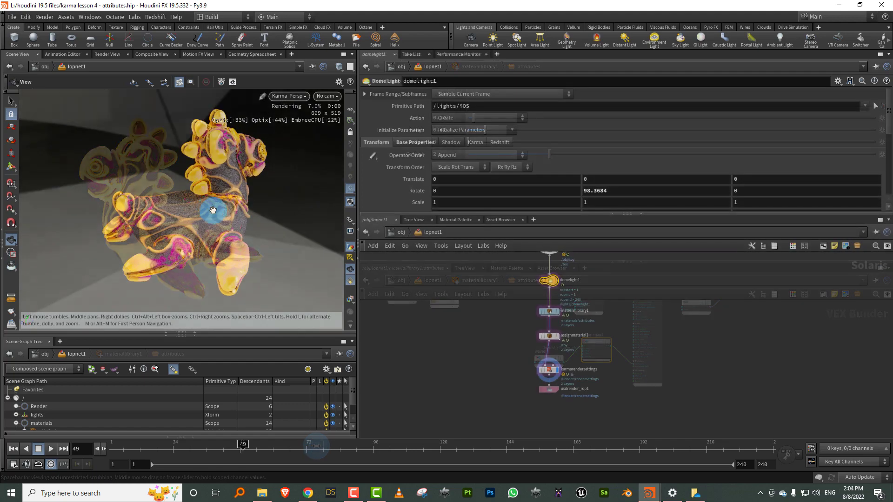
pyautogui.moveTo(213, 209)
pyautogui.mouseDown()
pyautogui.moveTo(303, 213)
pyautogui.moveTo(183, 211)
pyautogui.moveTo(202, 203)
pyautogui.mouseUp()
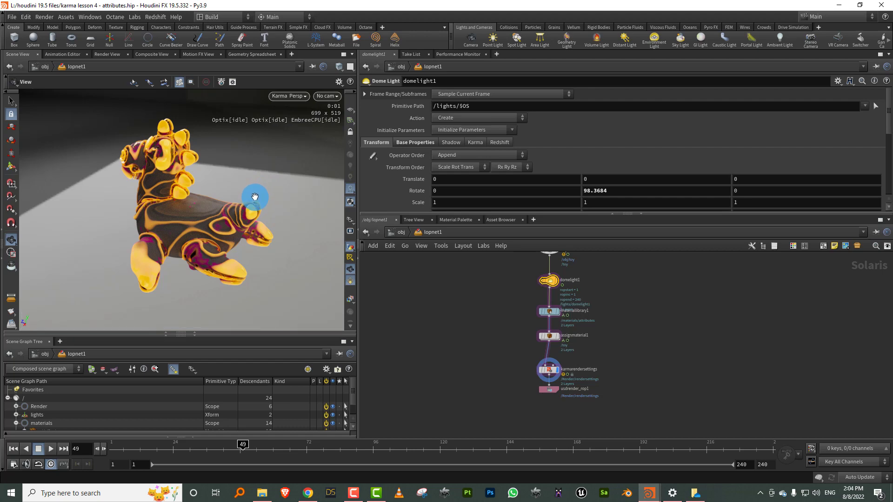
# Step: Set the Solaris viewport background to the Dark color scheme with environment lights not displayed as backgrounds
pyautogui.press('d')
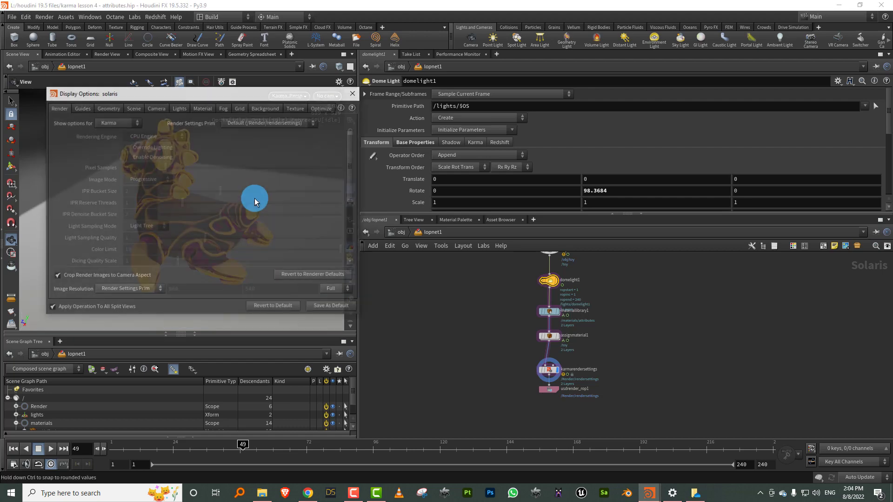
pyautogui.click(266, 108)
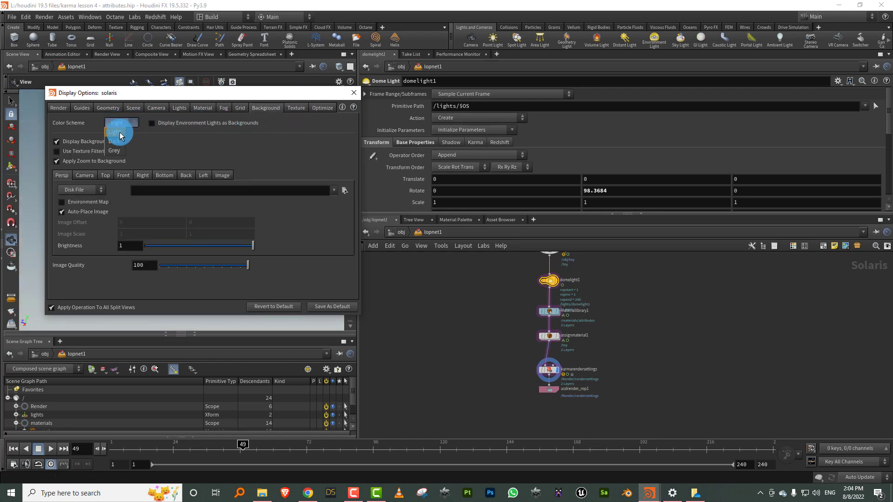
pyautogui.click(354, 92)
pyautogui.moveTo(205, 207)
pyautogui.mouseDown()
pyautogui.moveTo(201, 198)
pyautogui.moveTo(199, 216)
pyautogui.mouseUp()
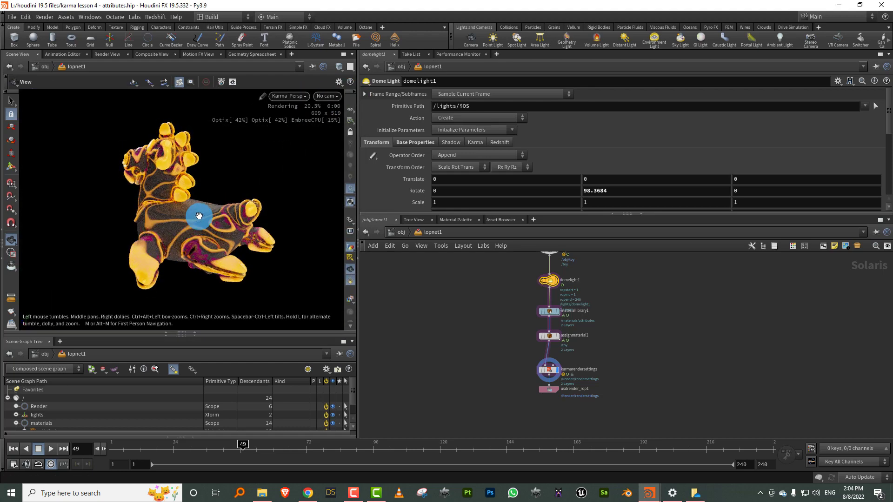
# Step: Open the Render Flipbook settings and set the frame range to 1–50
pyautogui.click(19, 318)
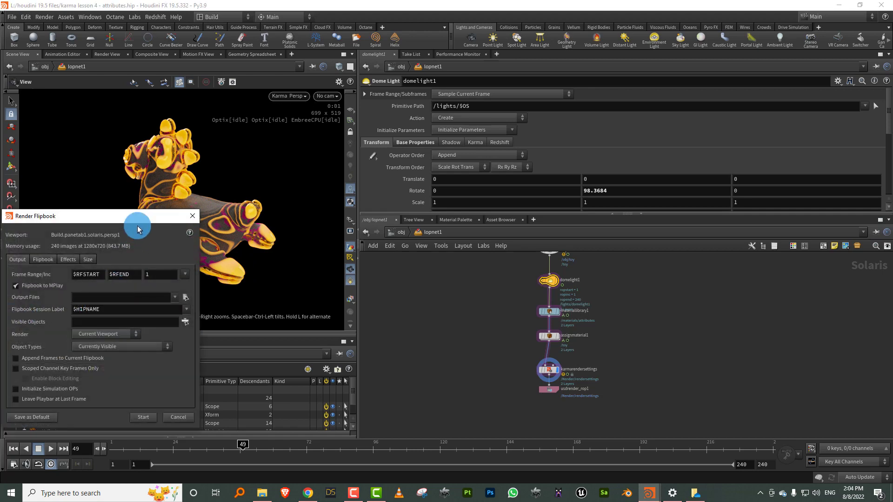
pyautogui.moveTo(137, 215); pyautogui.dragTo(509, 165)
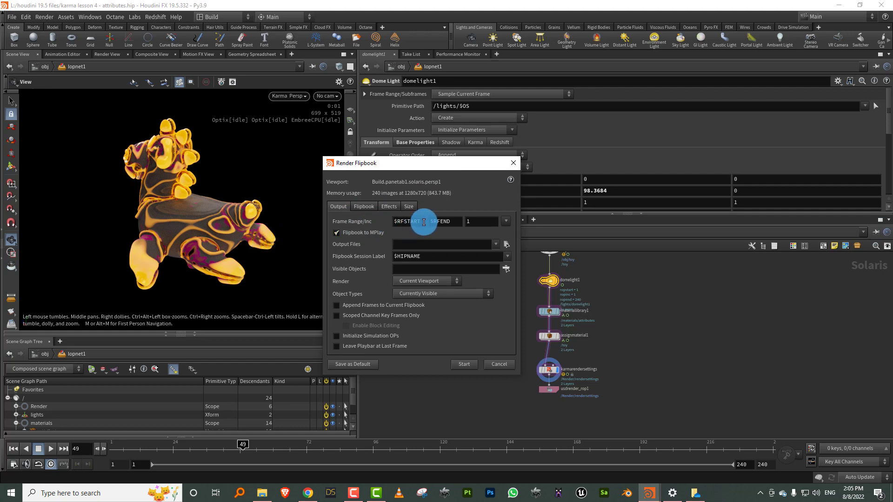
pyautogui.doubleClick(424, 222)
pyautogui.write('1')
pyautogui.press('Tab')
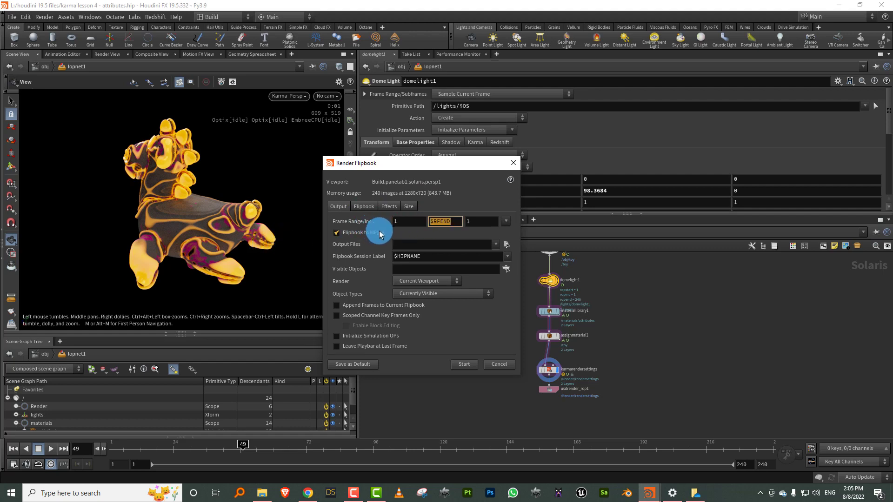
pyautogui.write('50')
pyautogui.press('Return')
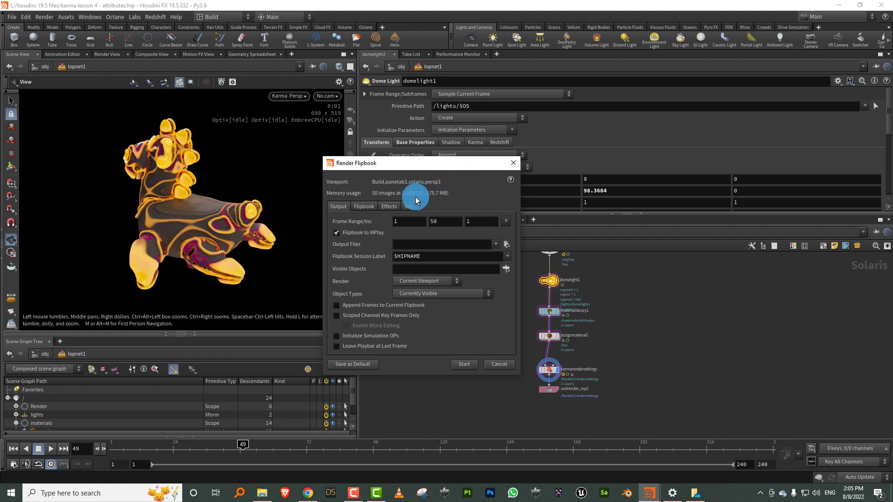
# Step: Set the flipbook resolution to 640 by 480
pyautogui.click(409, 206)
pyautogui.moveTo(414, 234); pyautogui.dragTo(356, 234)
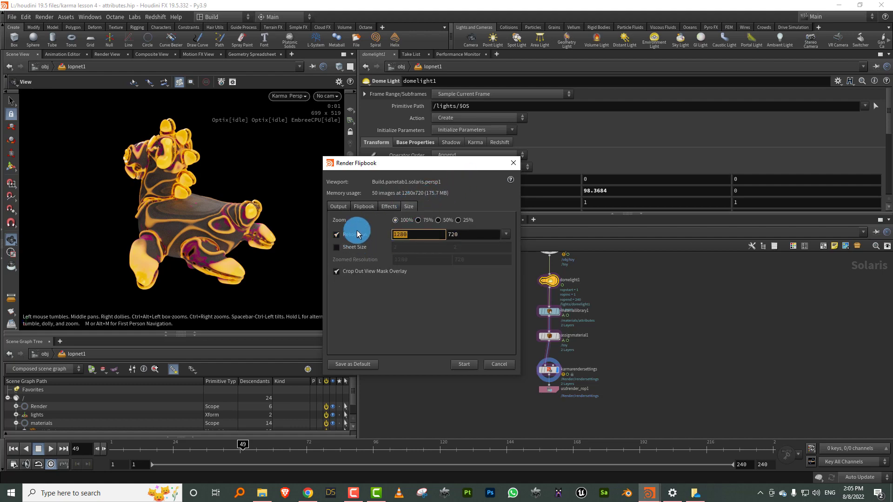
pyautogui.write('640')
pyautogui.press('Tab')
pyautogui.write('4')
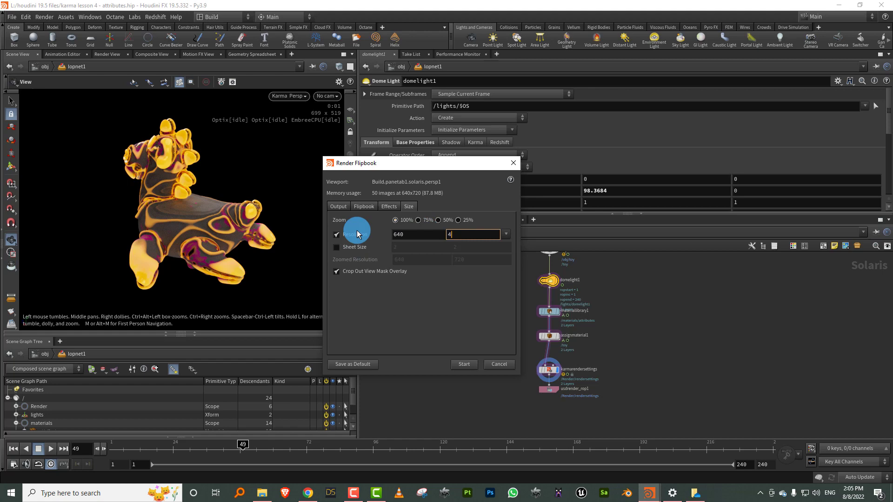
pyautogui.write('80')
pyautogui.press('Return')
# Step: Set the flipbook output files to a waves$F4 image sequence in $HIP/flipbook/waves/
pyautogui.click(338, 206)
pyautogui.click(470, 292)
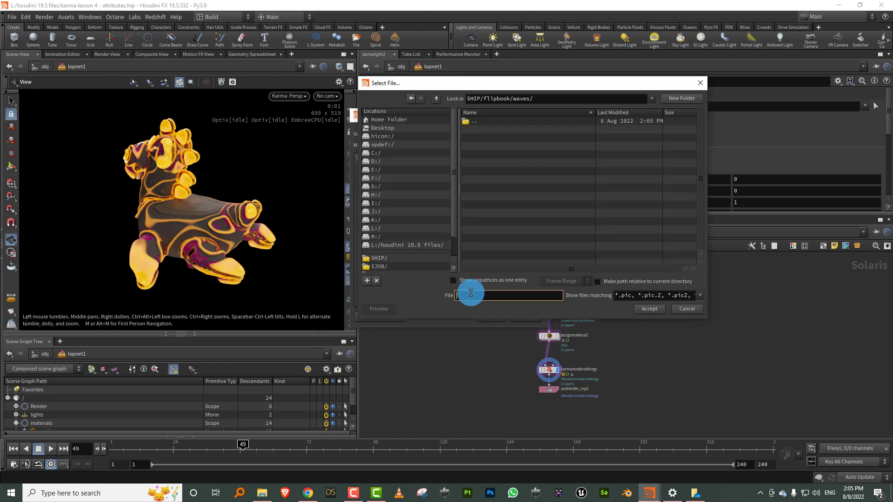
pyautogui.write('waves/waves$F4.j')
pyautogui.press('Return')
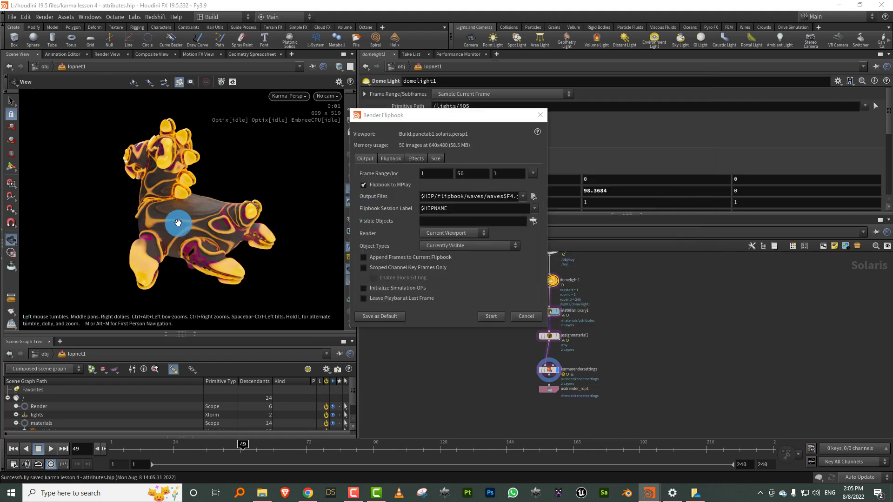
# Step: Save the scene, orbit to a front three-quarter view of the toy, and start the flipbook render
pyautogui.hotkey('ctrl', 's')
pyautogui.moveTo(179, 230); pyautogui.dragTo(213, 234)
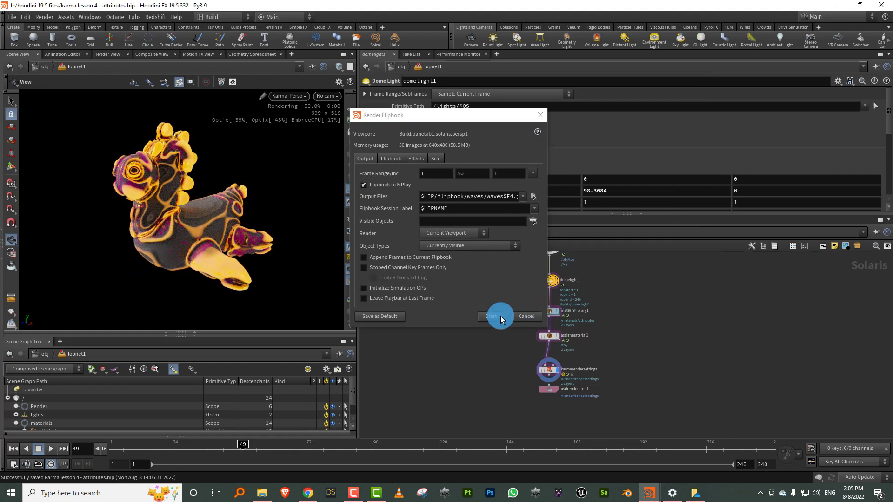
pyautogui.click(487, 315)
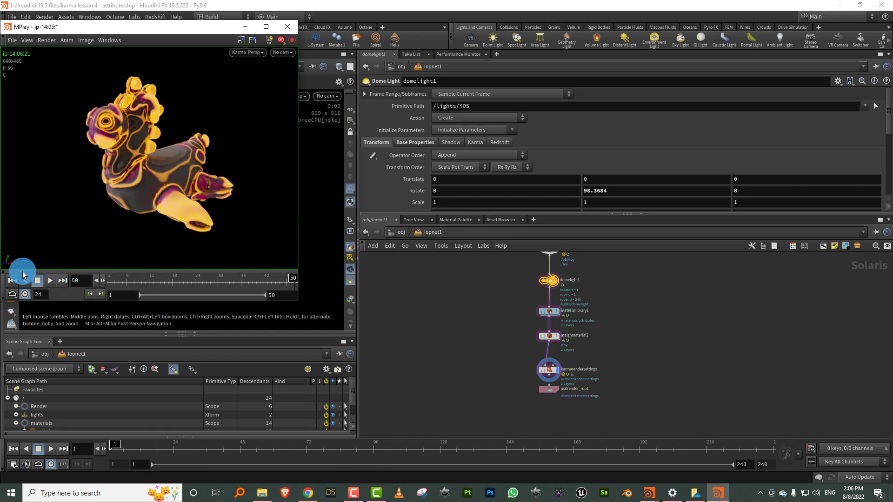
# Step: Play the rendered flipbook from the first frame in MPlay, enlarge its window to inspect it, and close the player
pyautogui.click(11, 281)
pyautogui.click(51, 281)
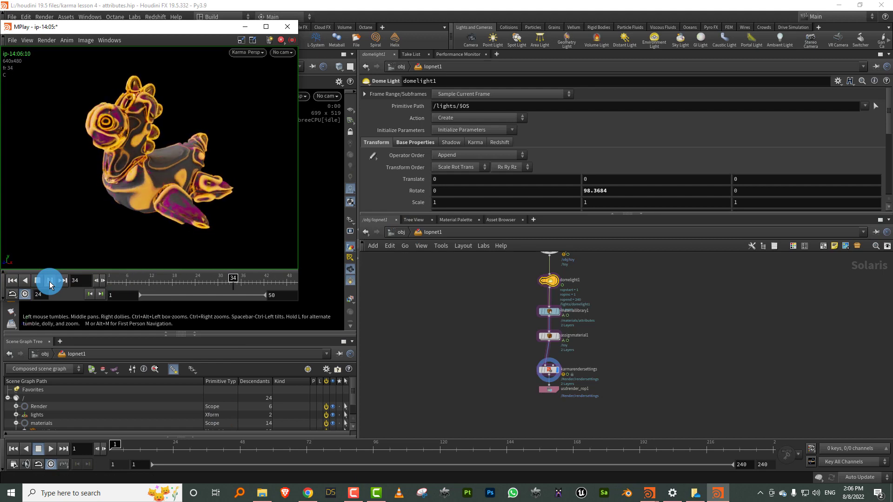
pyautogui.click(37, 280)
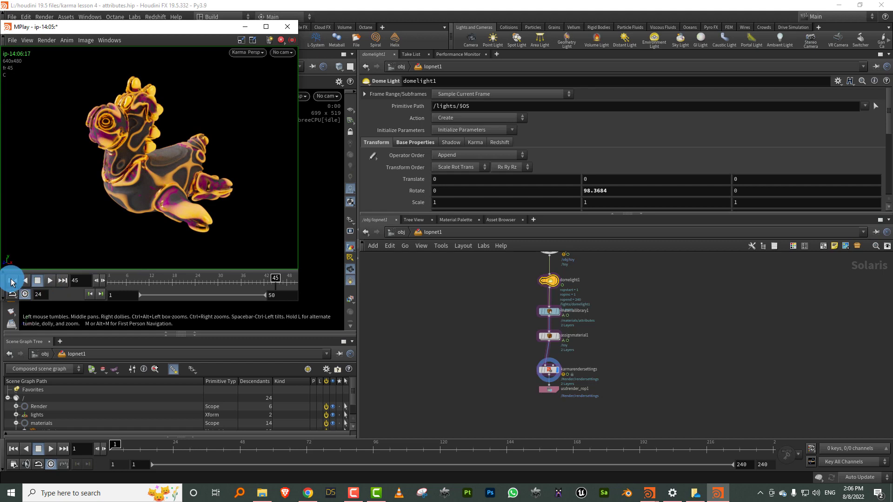
pyautogui.click(12, 280)
pyautogui.moveTo(296, 302); pyautogui.dragTo(390, 359)
pyautogui.click(212, 122)
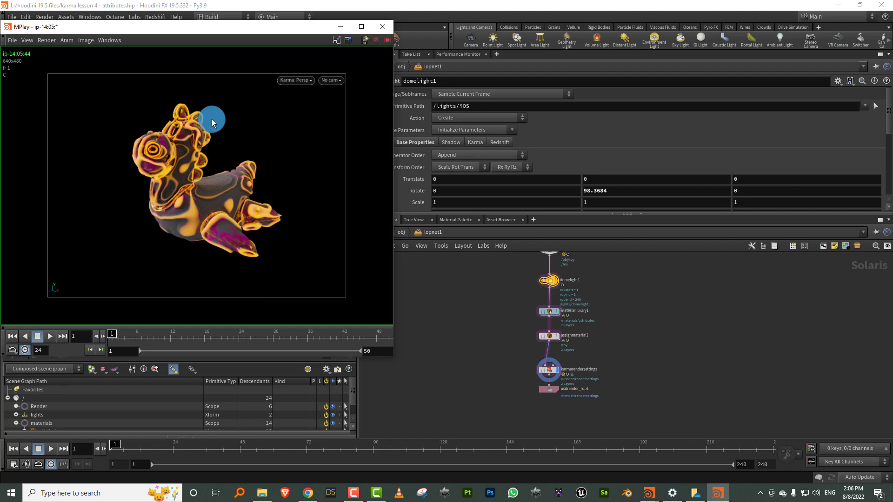
pyautogui.click(382, 26)
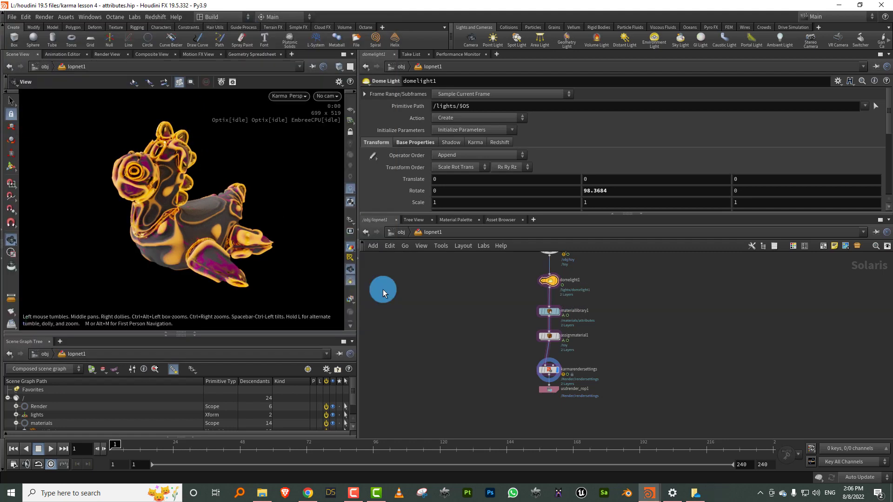